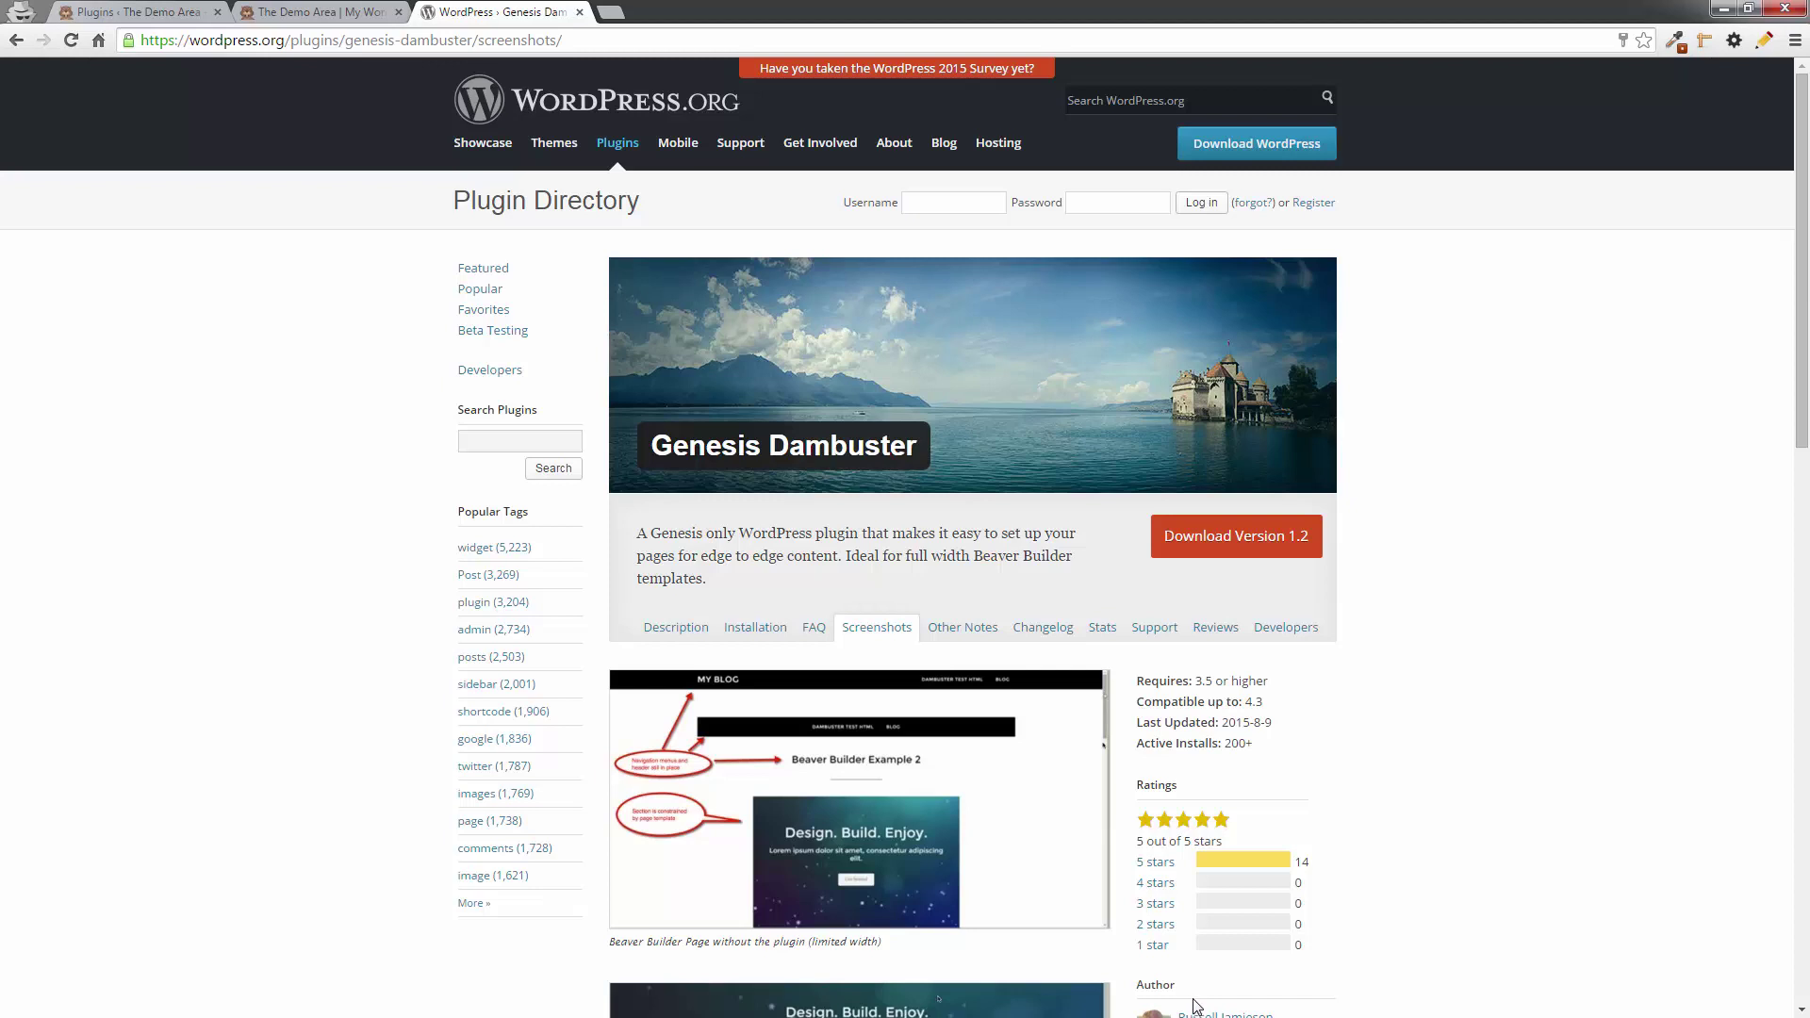
- Switch to the demo site and scroll the Pixel Adventures home page to the footer and back
left_click(343, 14)
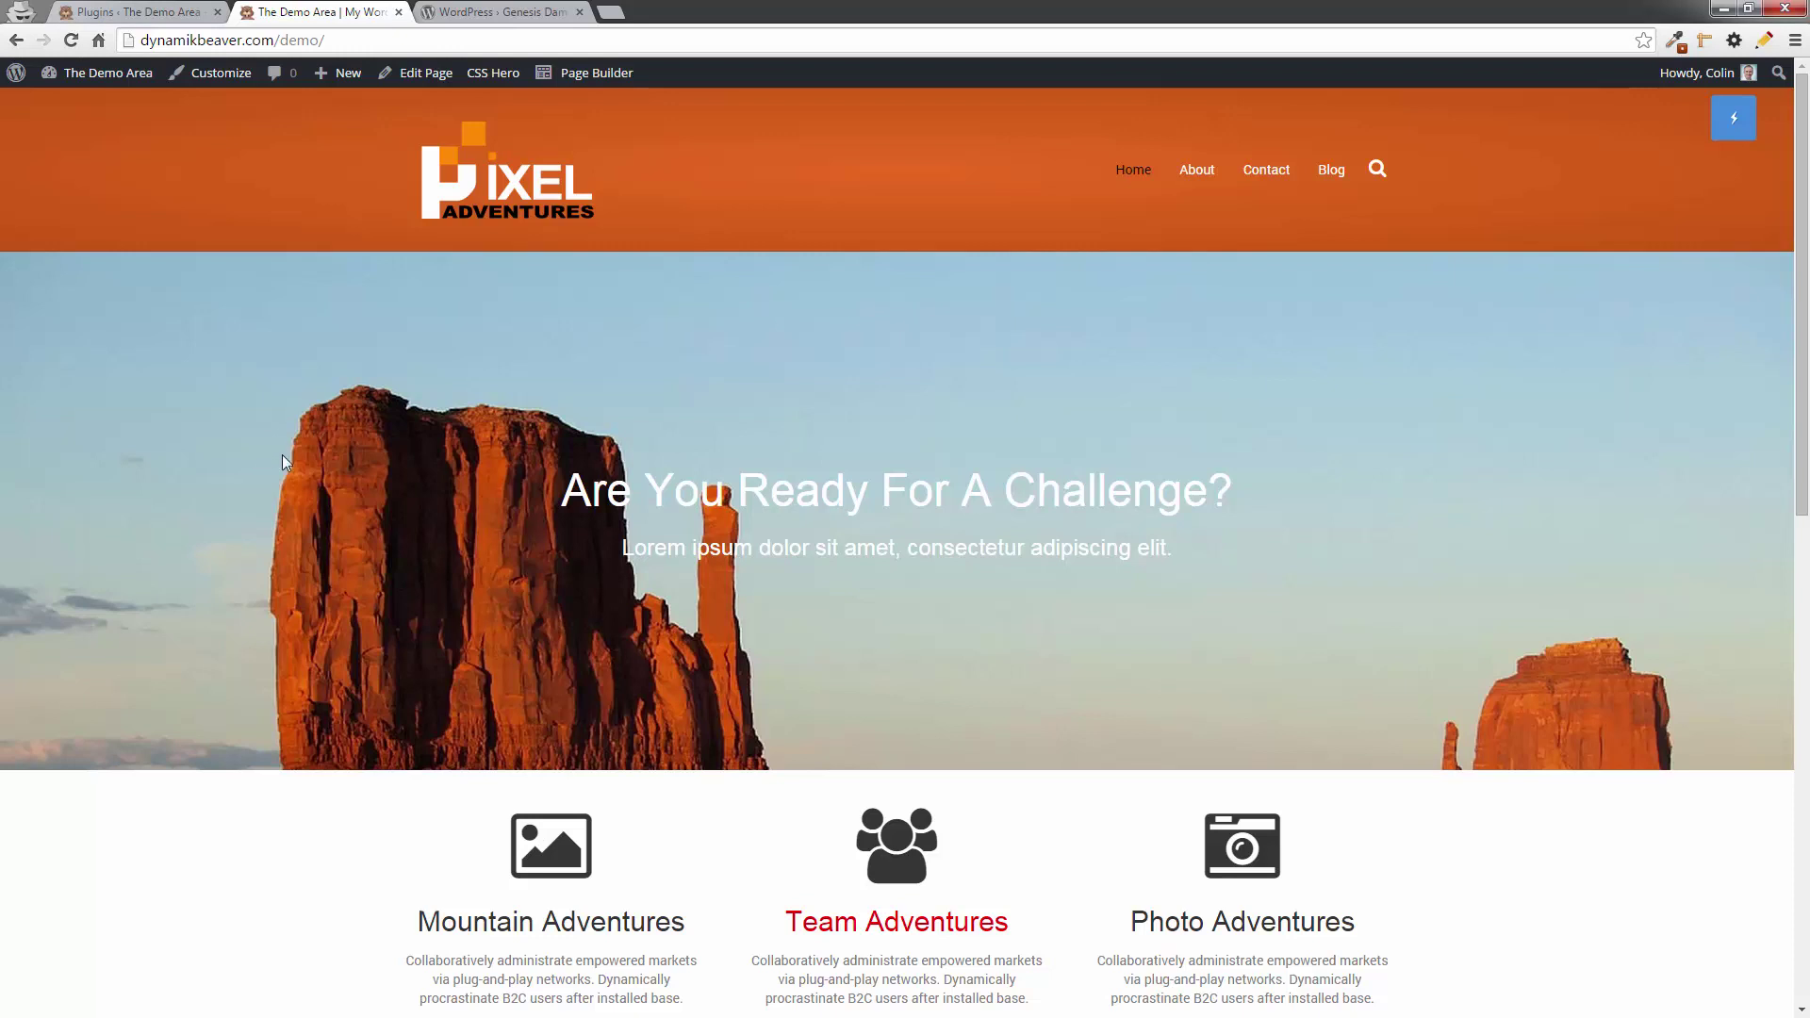
scroll(960, 435, "down", 4)
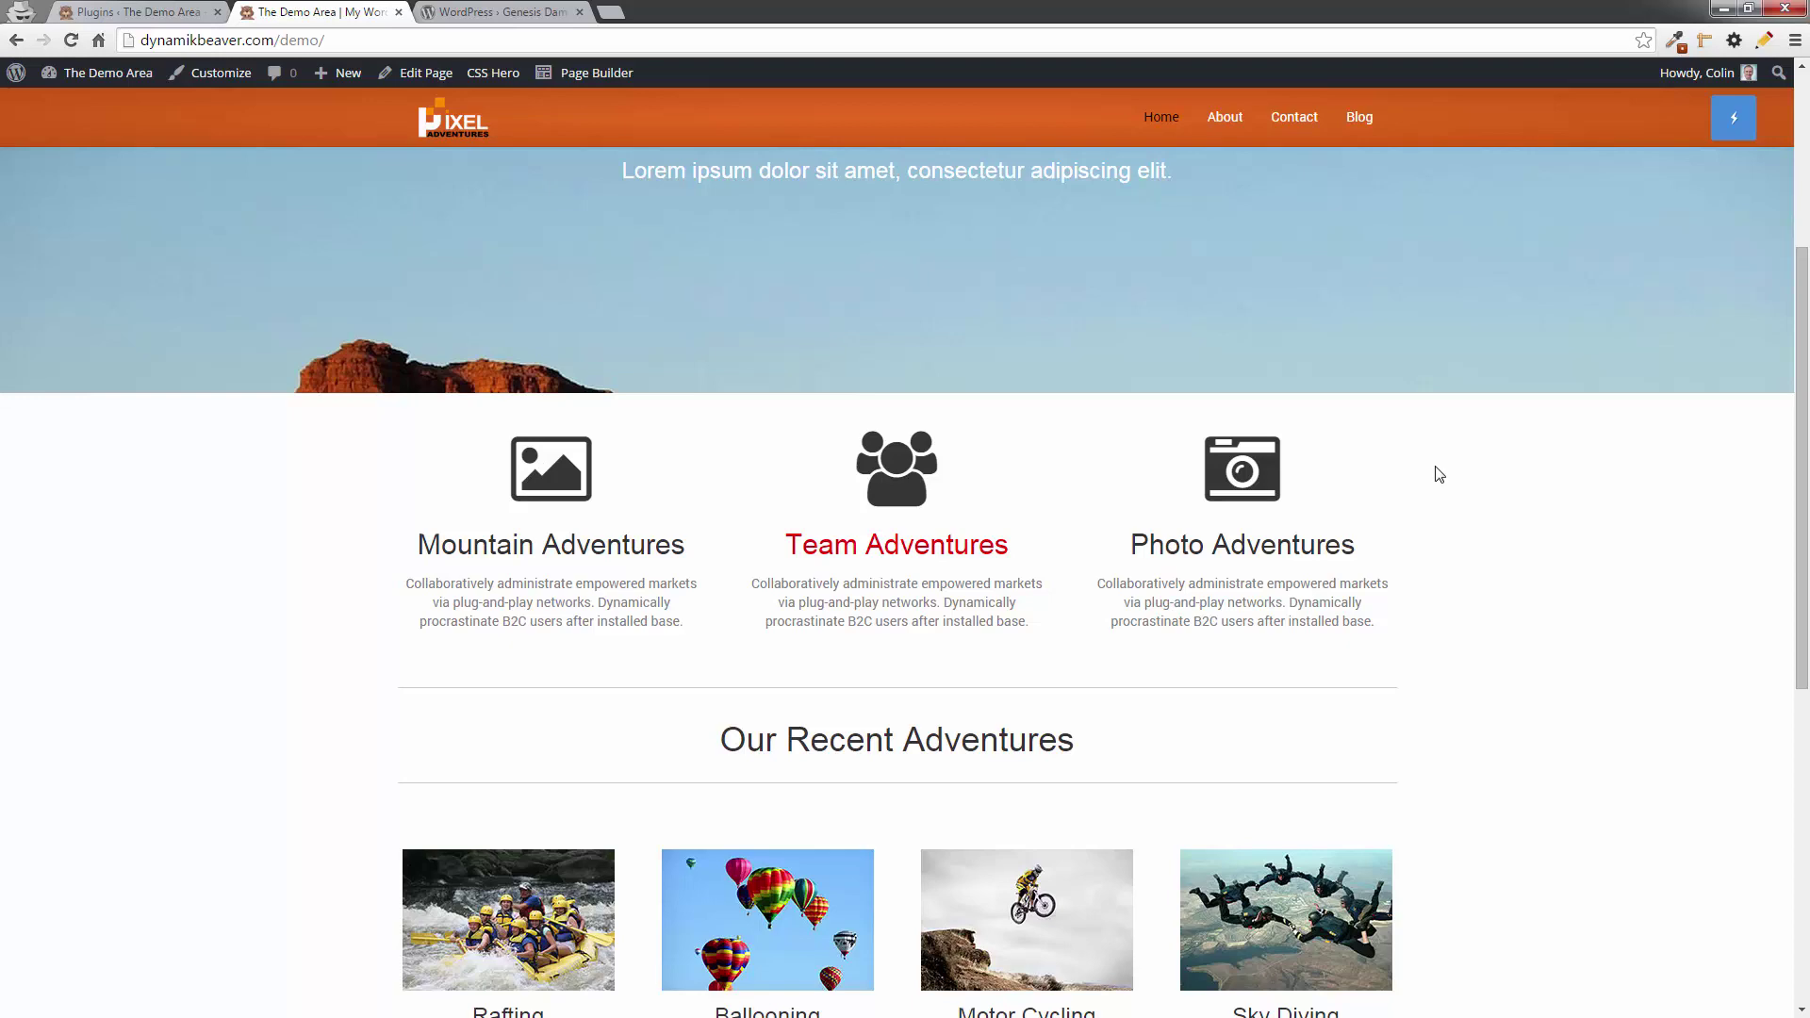
scroll(1439, 474, "down", 7)
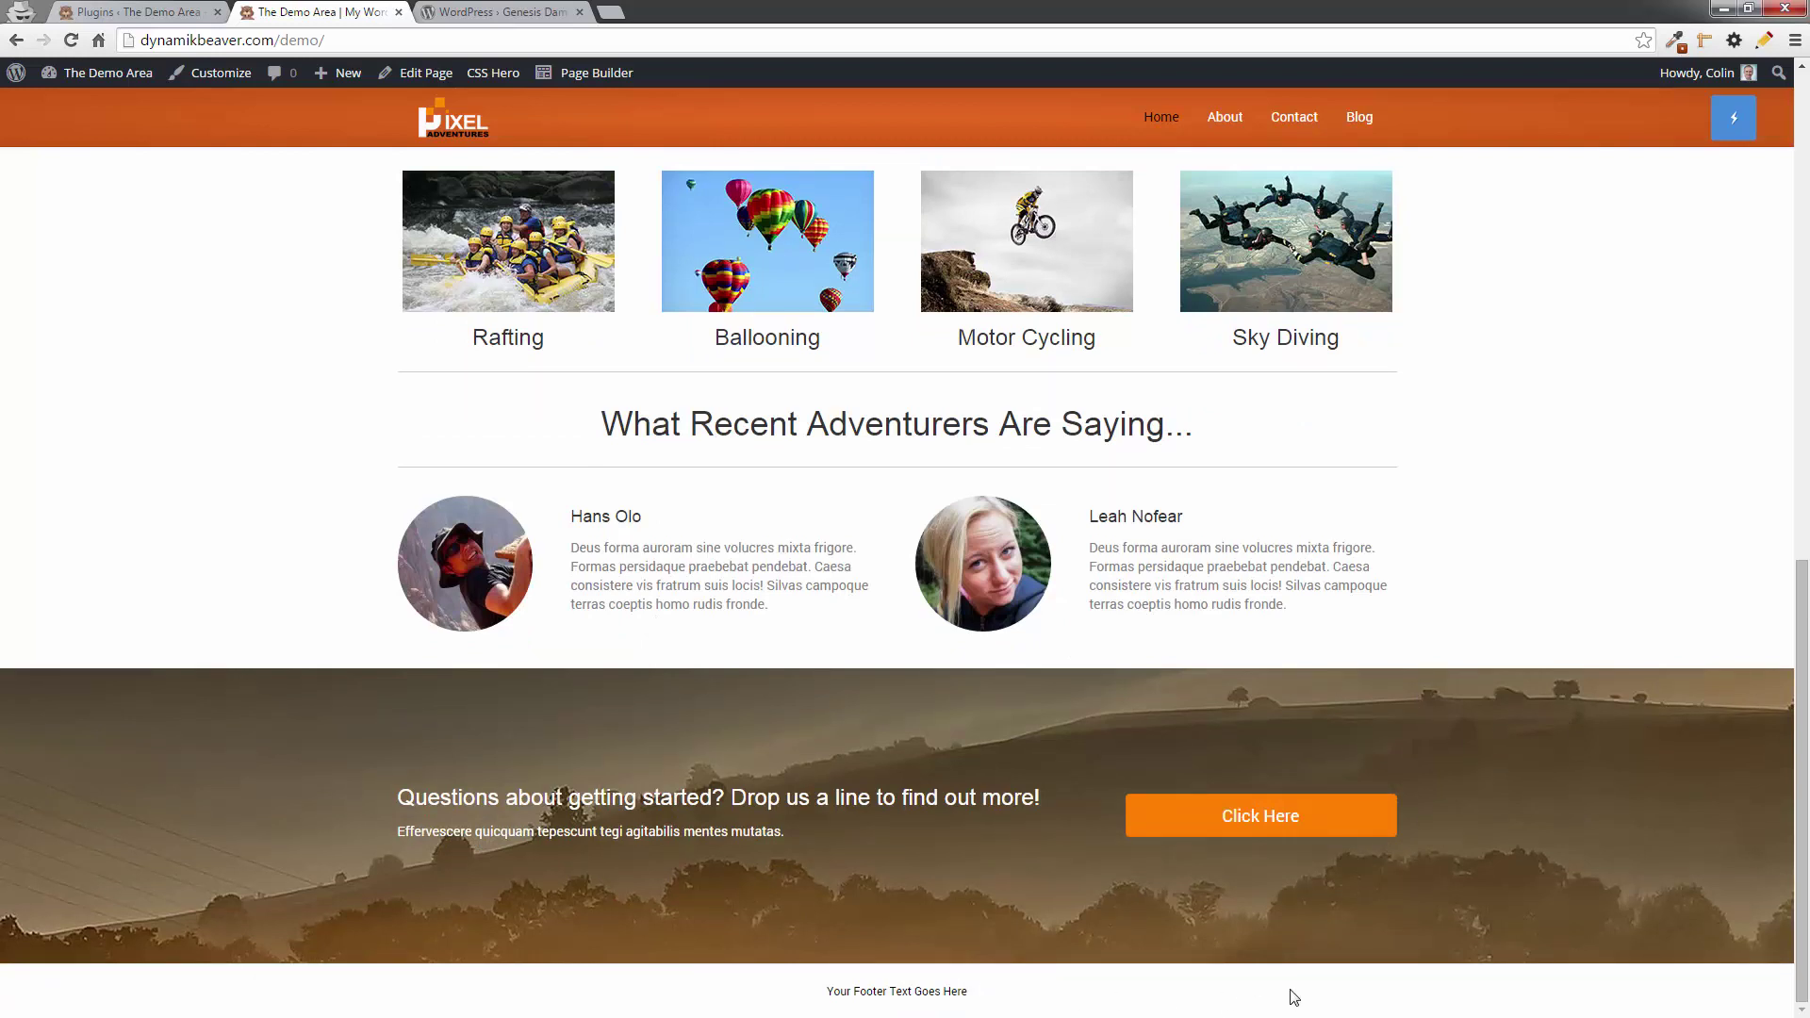
scroll(1616, 509, "up", 1)
scroll(1598, 535, "up", 15)
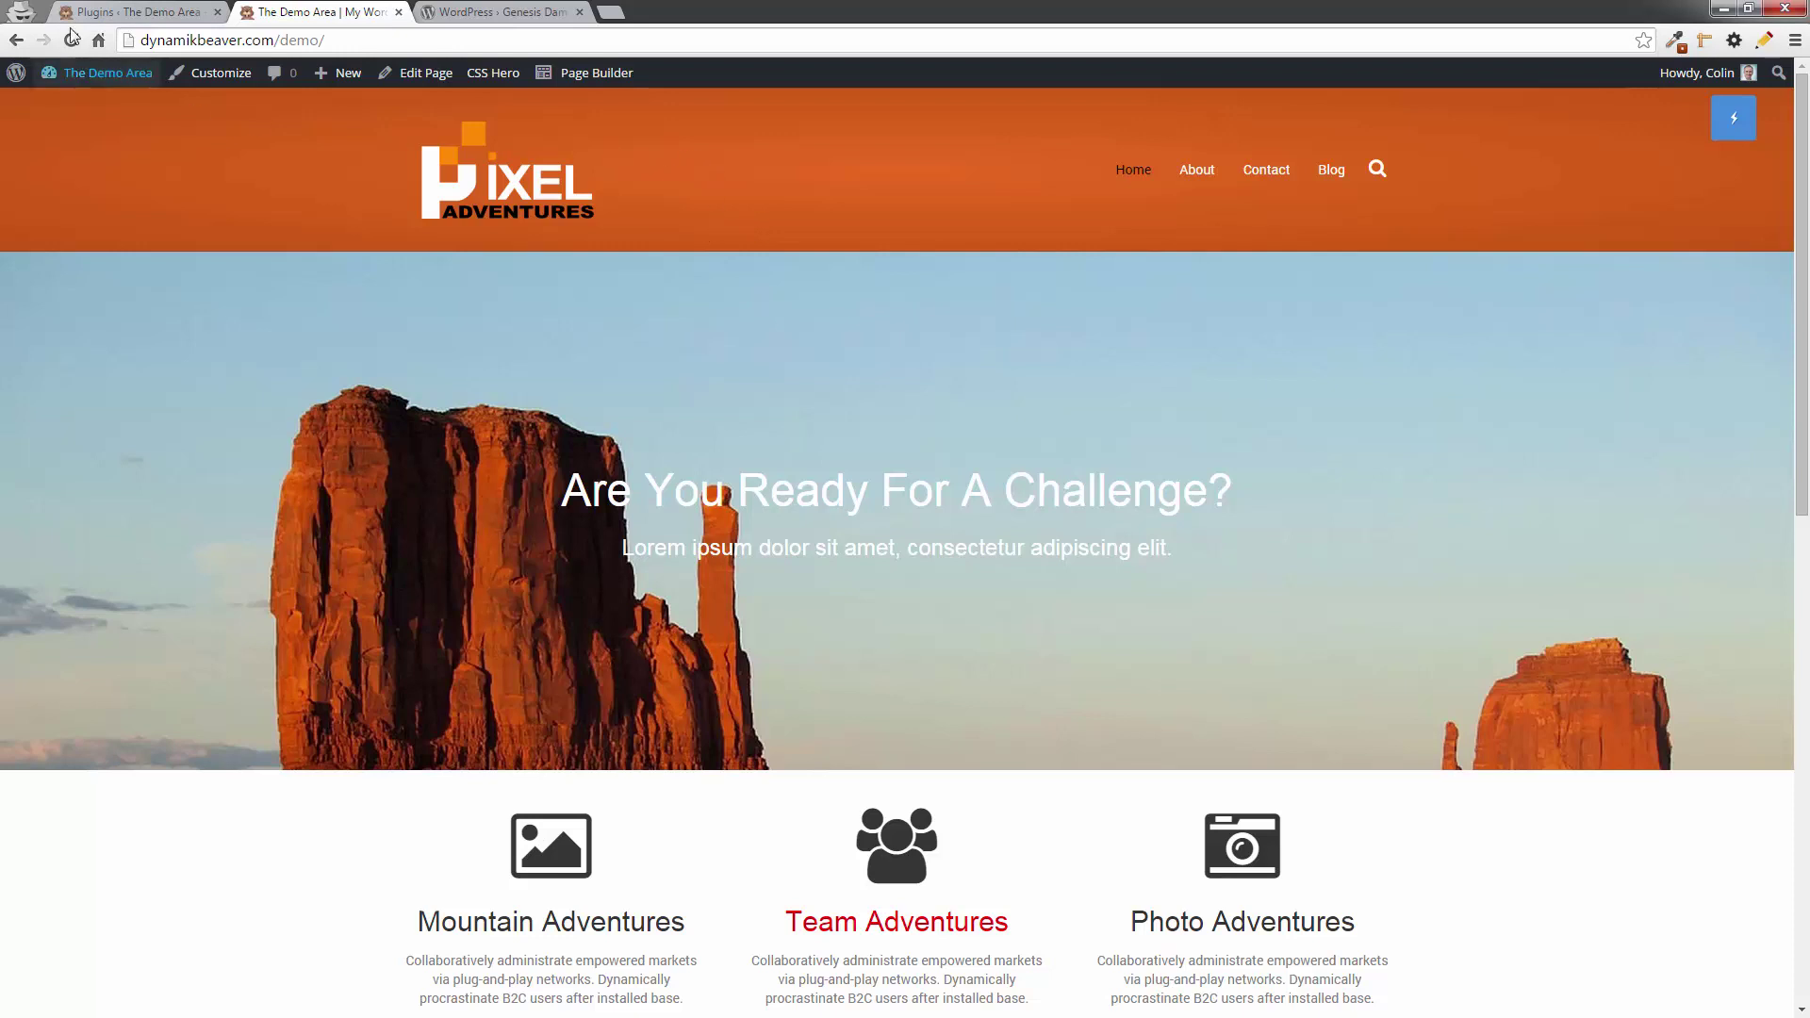
- Activate the Daily Dish Pro theme under Appearance > Themes, replacing Beaver Builder Child Theme
left_click(110, 14)
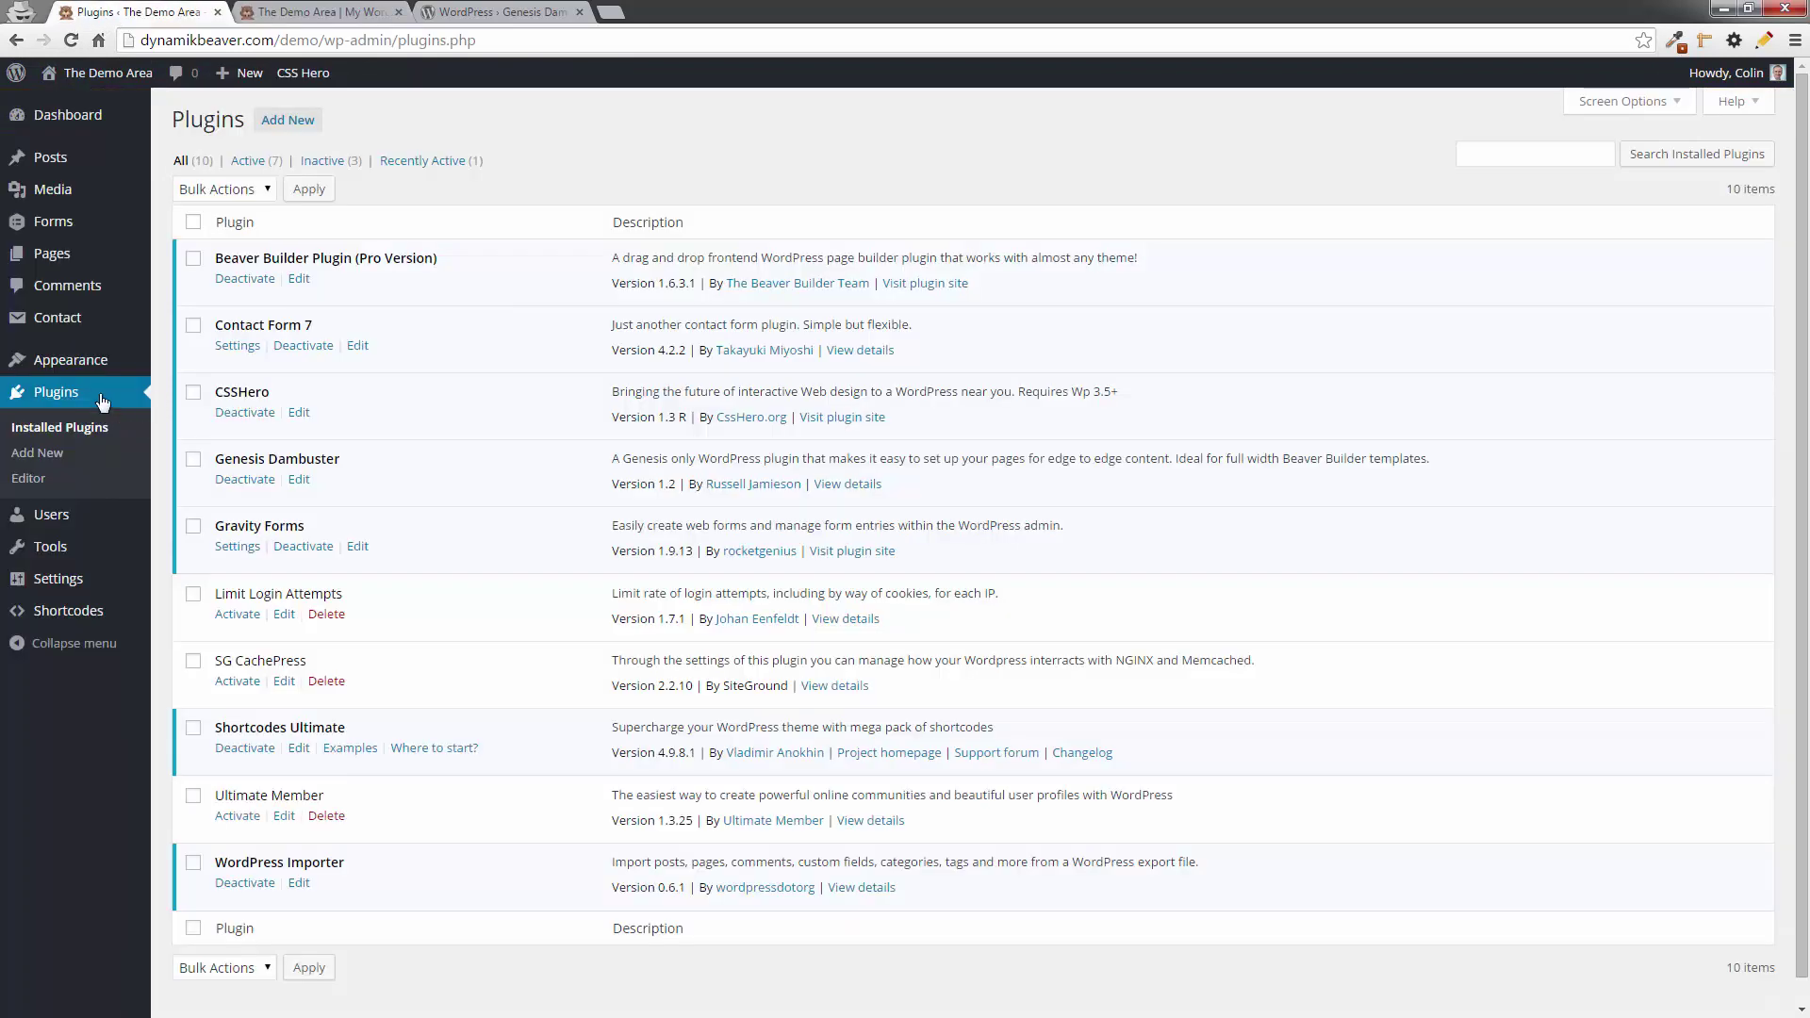
mouse_move(82, 367)
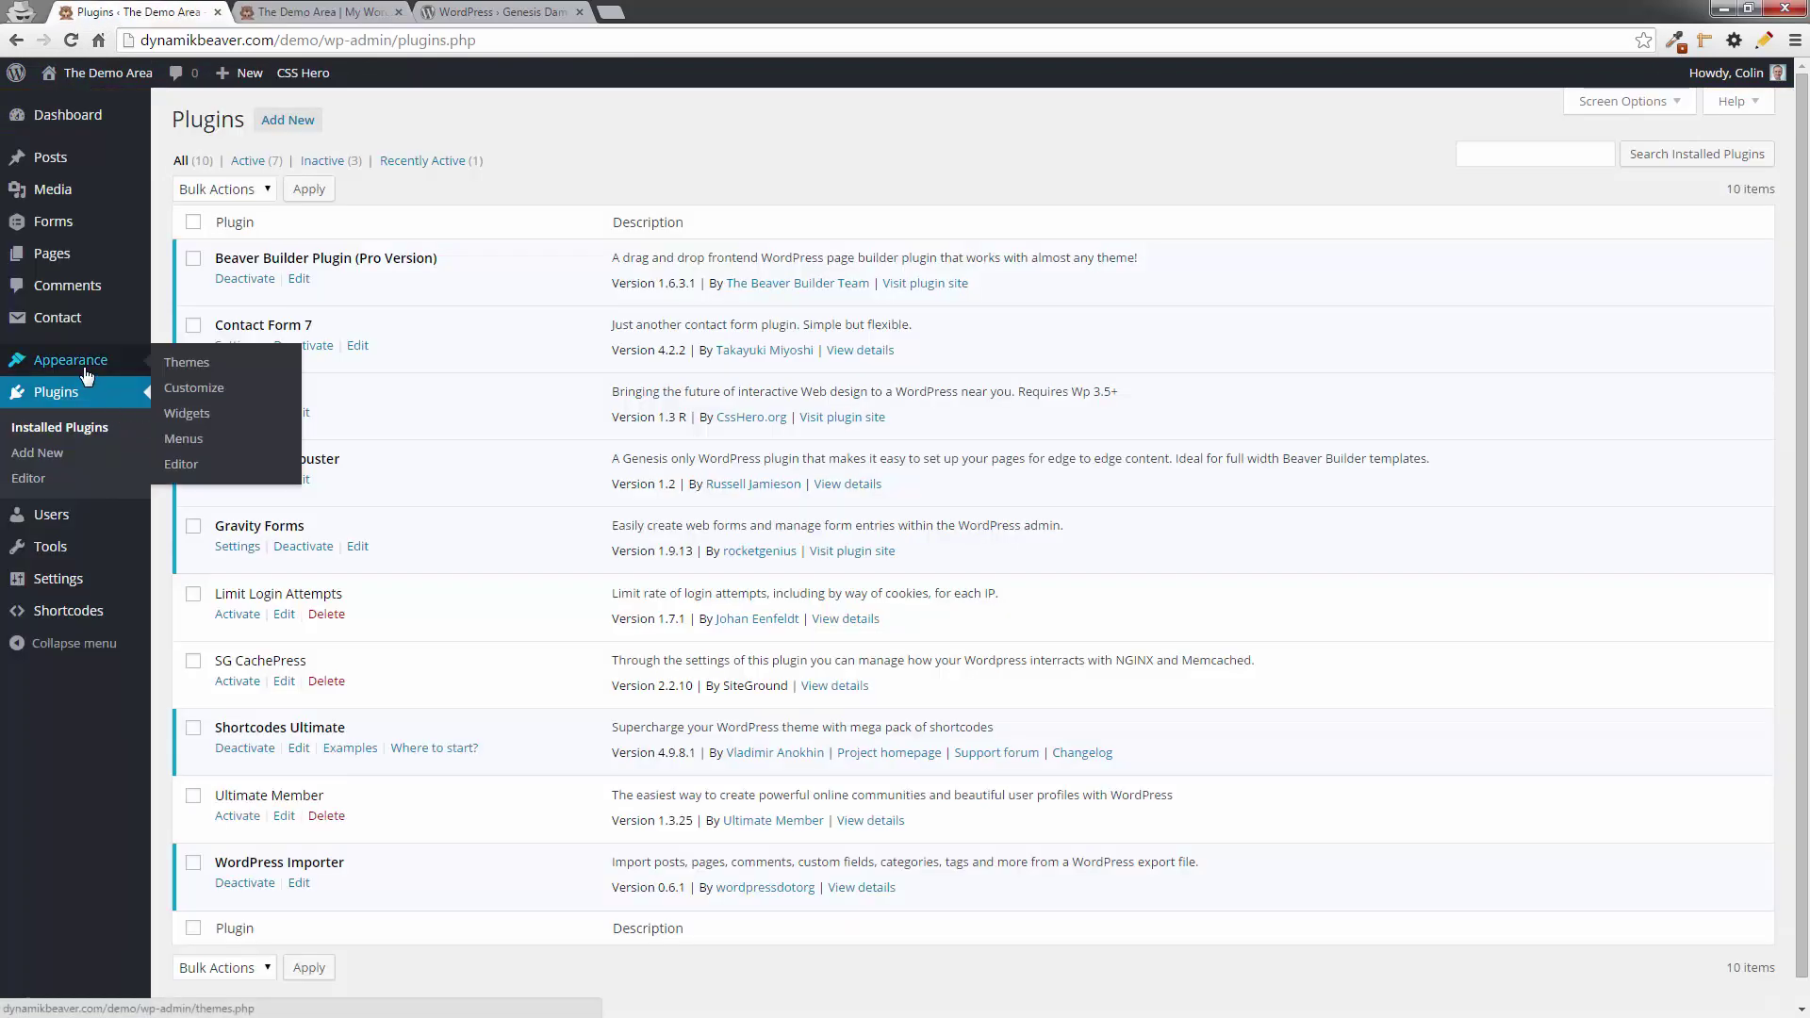
left_click(195, 367)
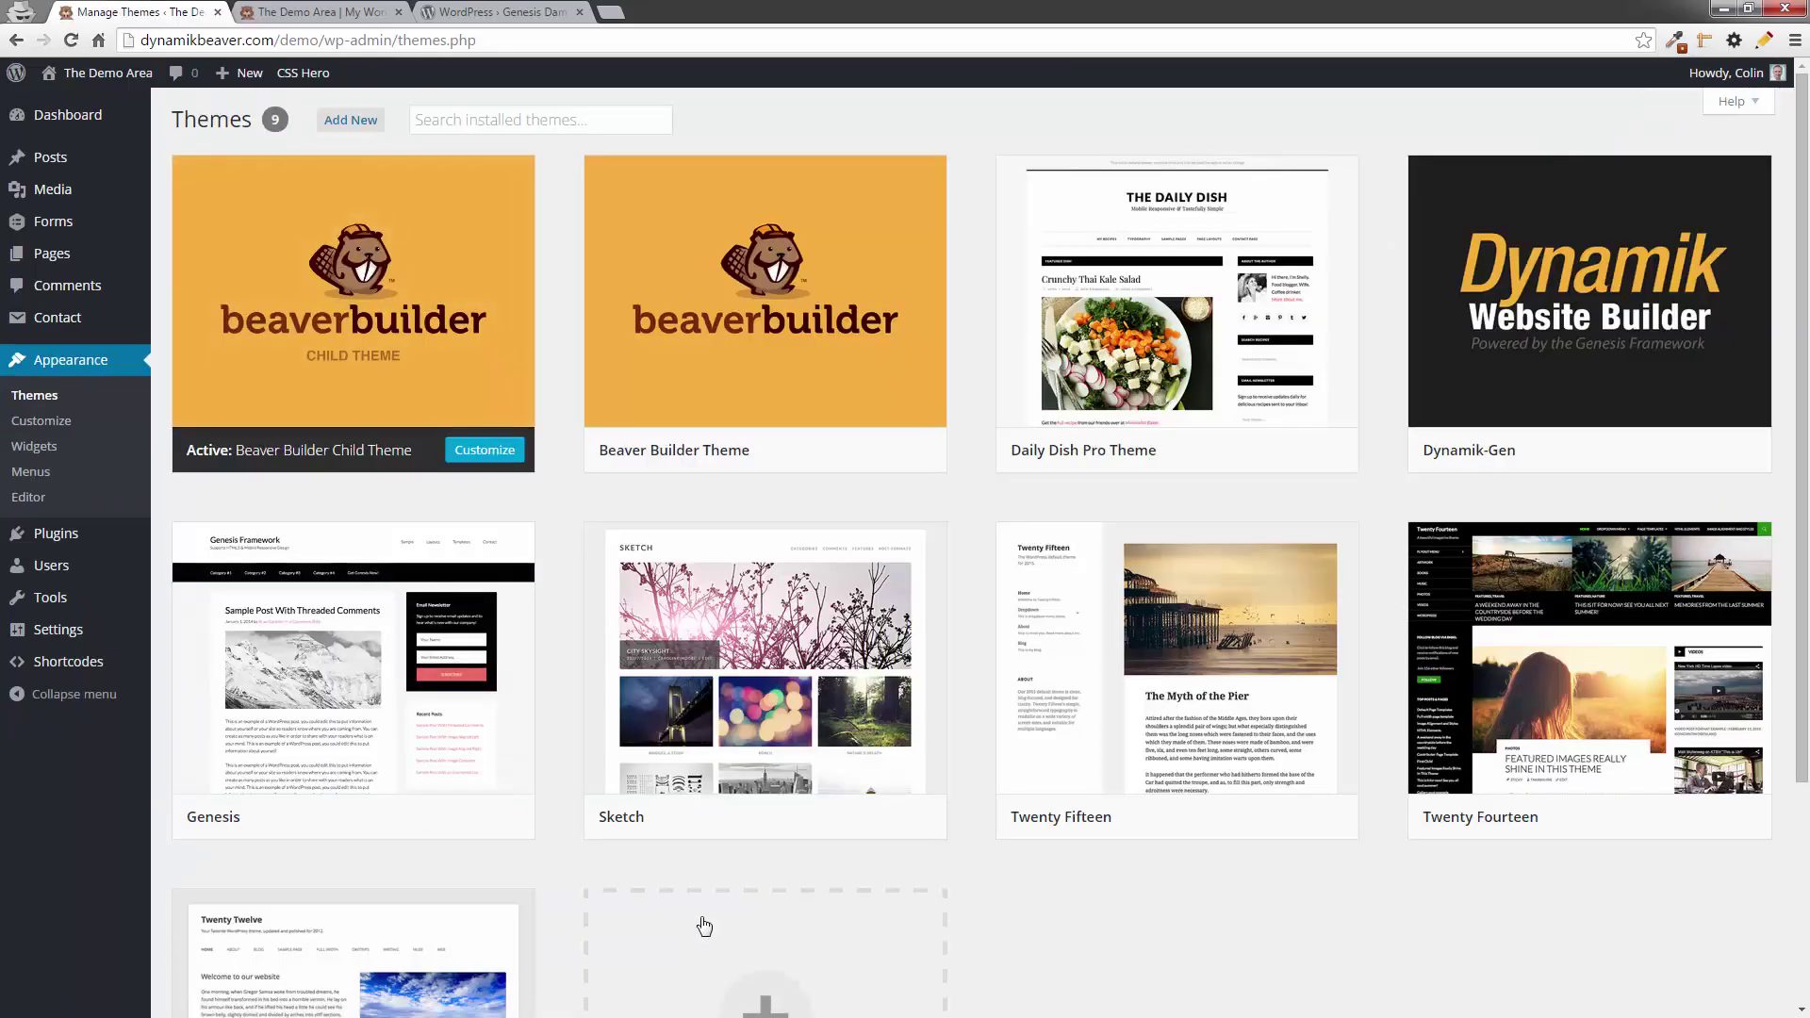
mouse_move(1140, 328)
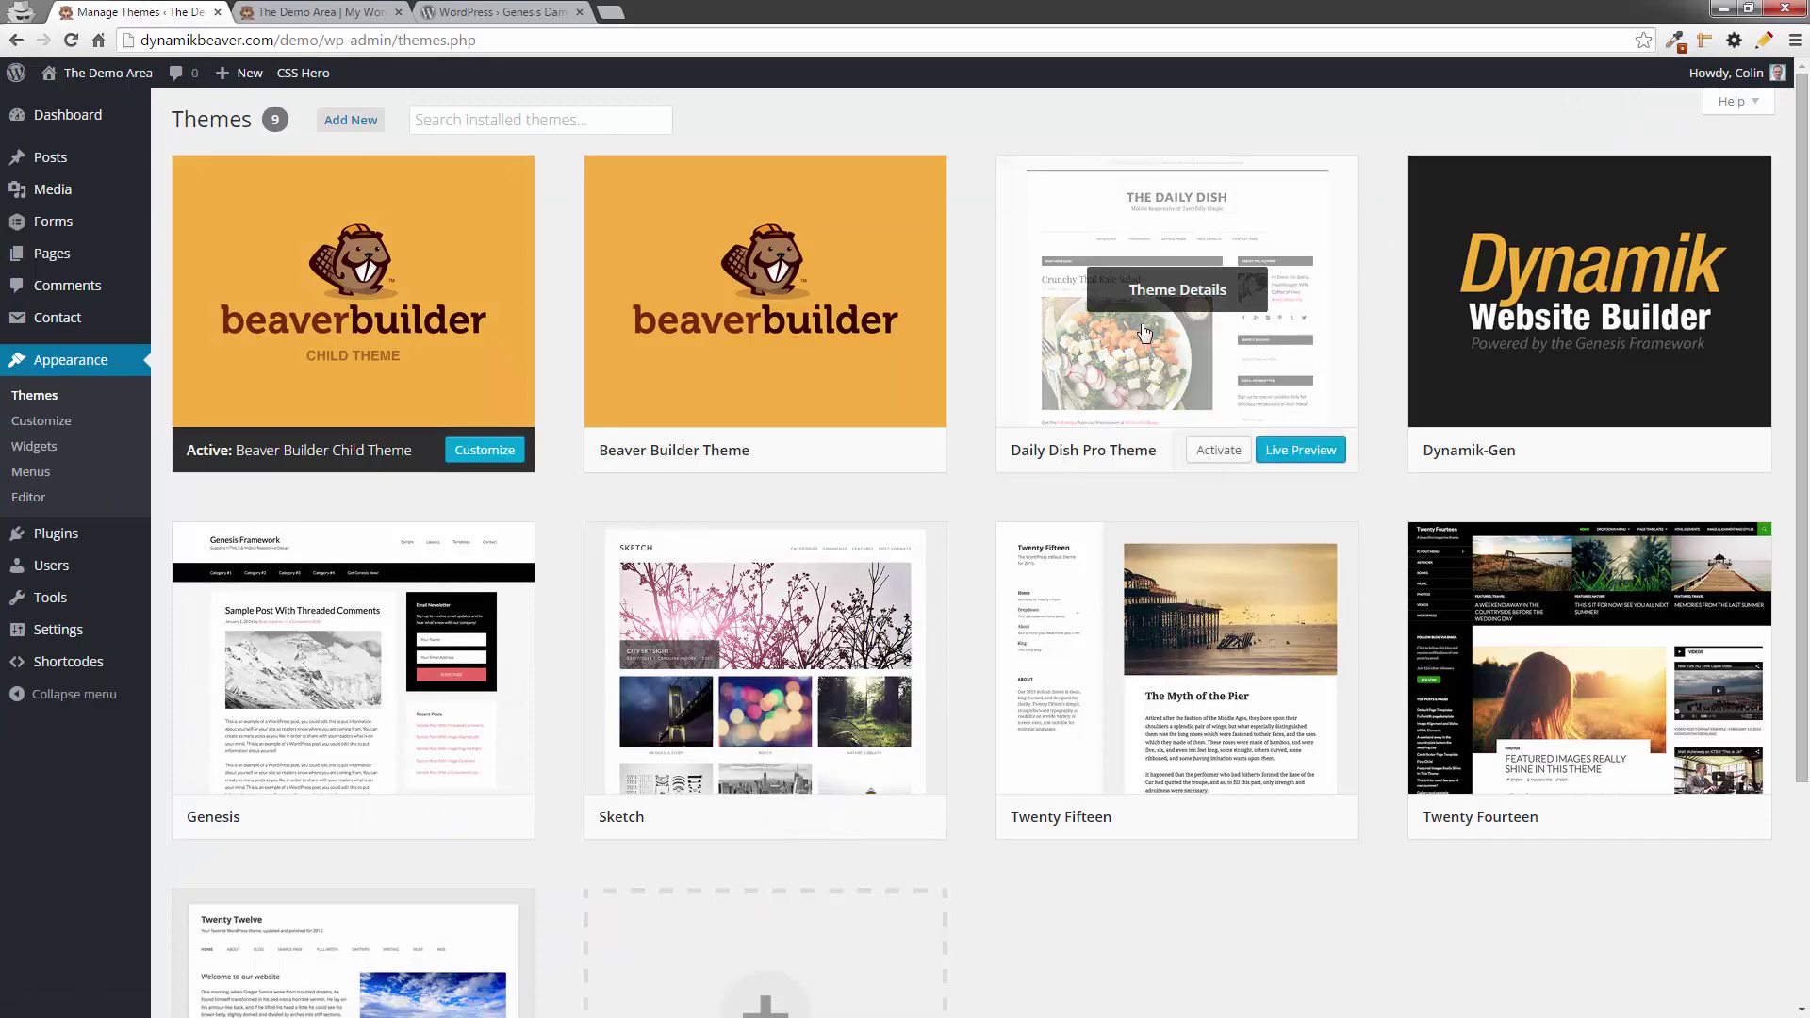
left_click(1228, 454)
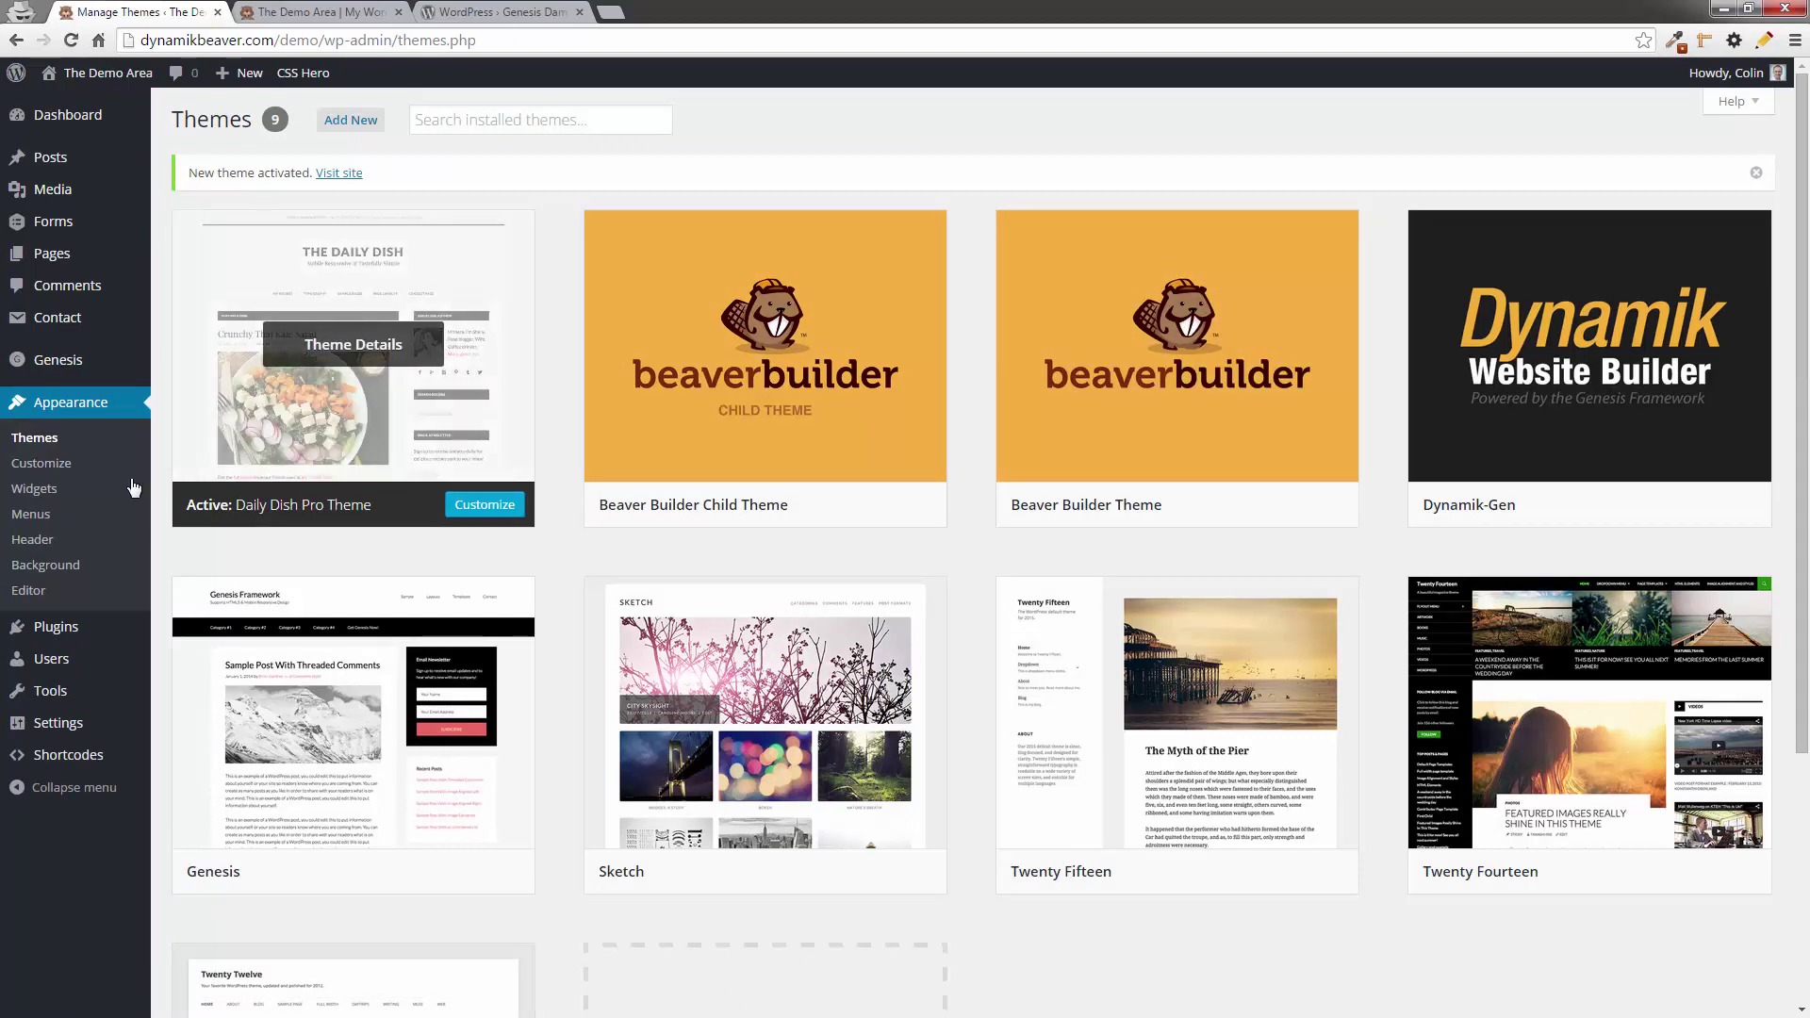
mouse_move(58, 369)
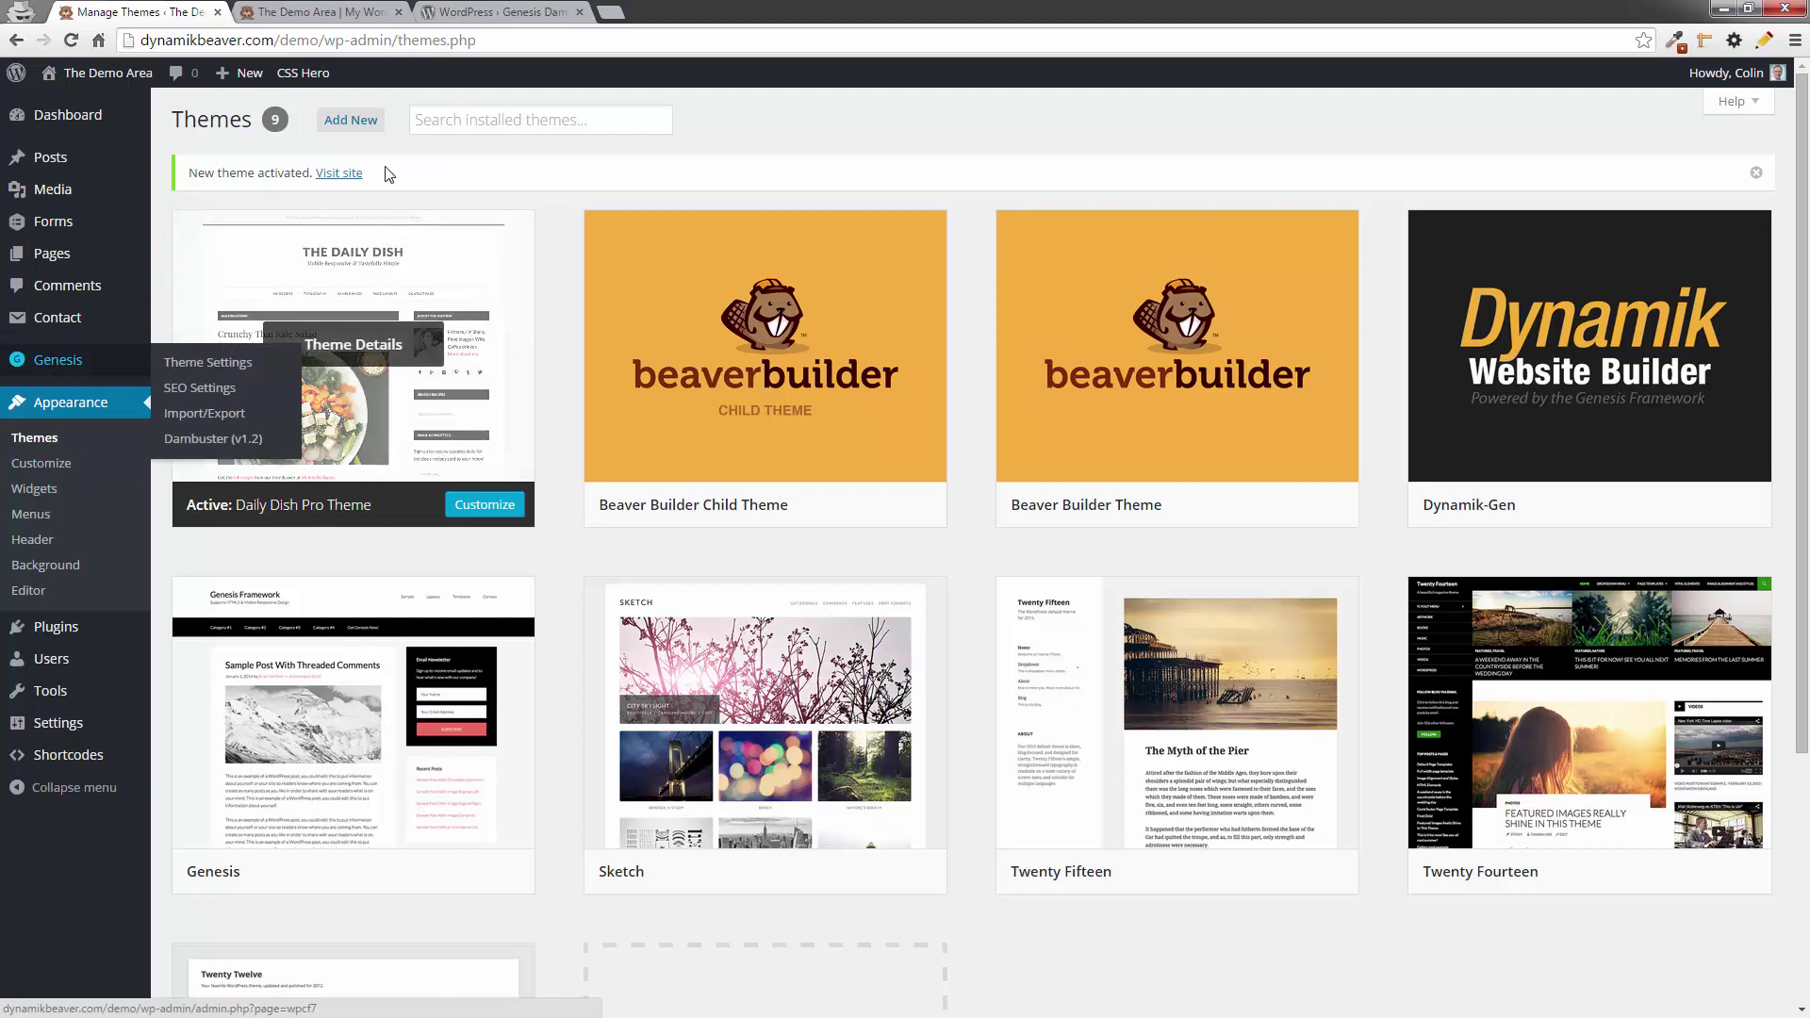
- Return to the demo site and scroll the home page to see the Daily Dish sidebar layout
left_click(308, 15)
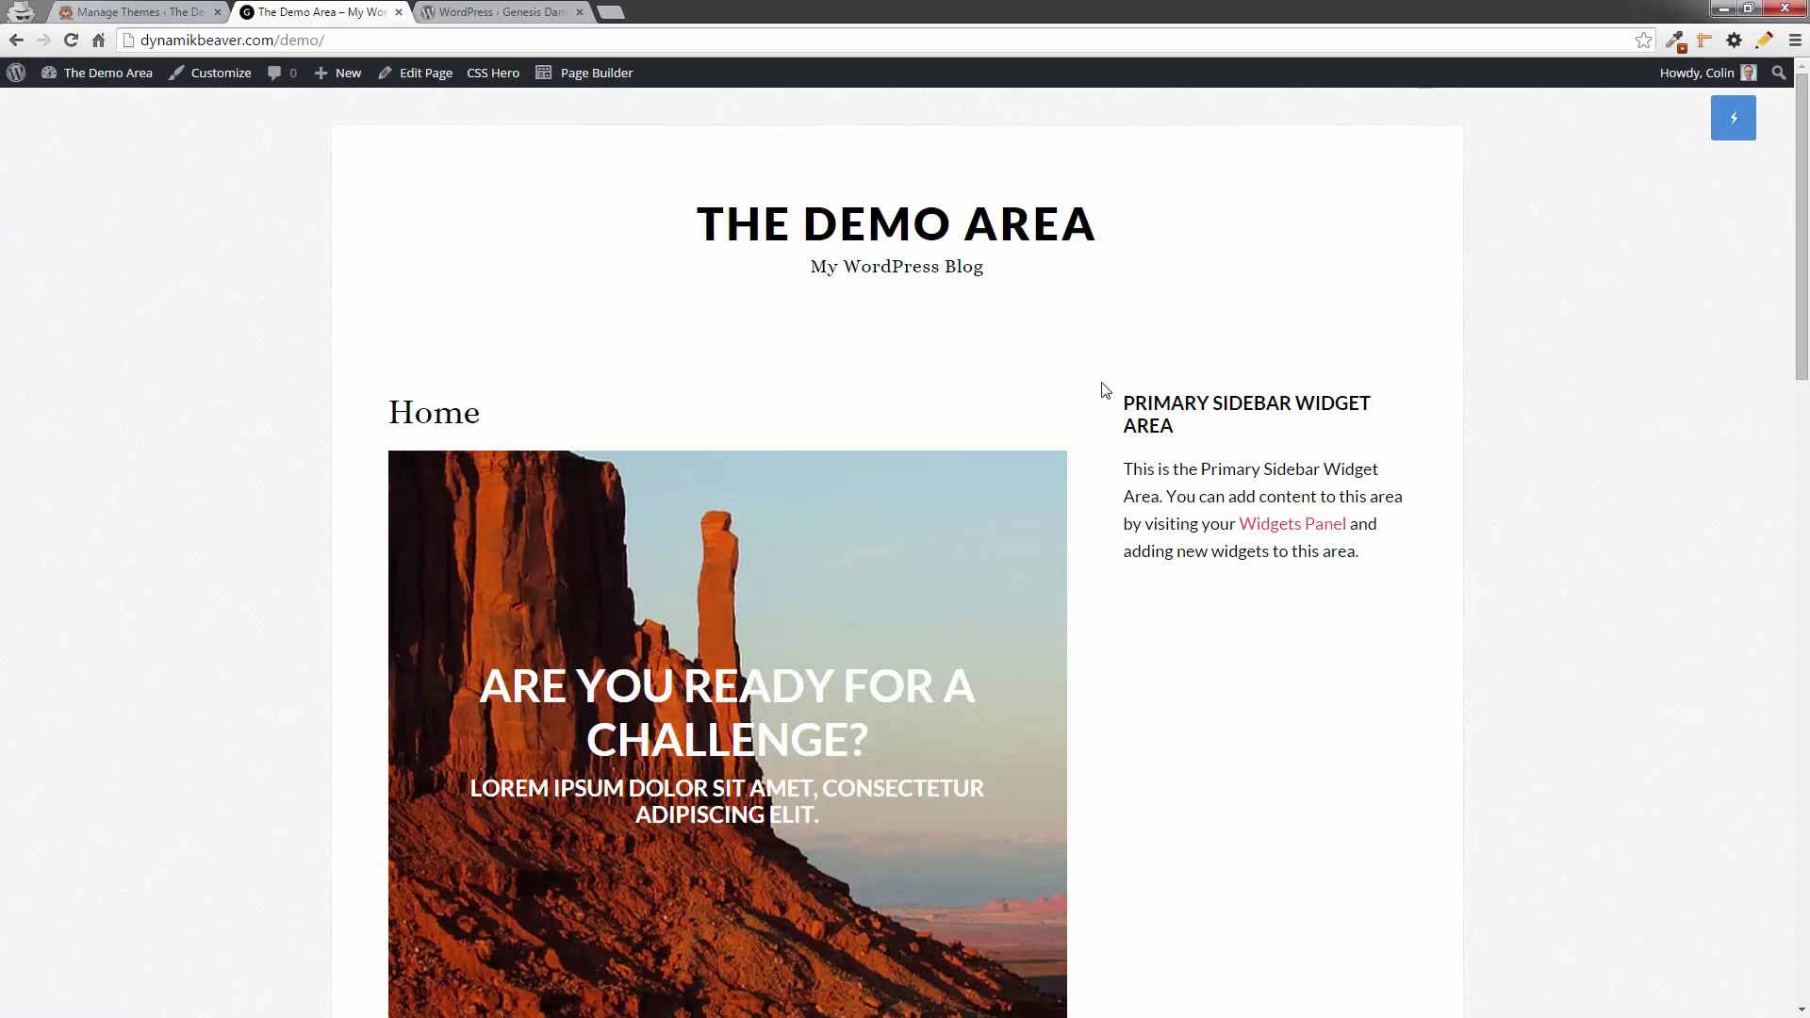
scroll(1099, 394, "down", 1)
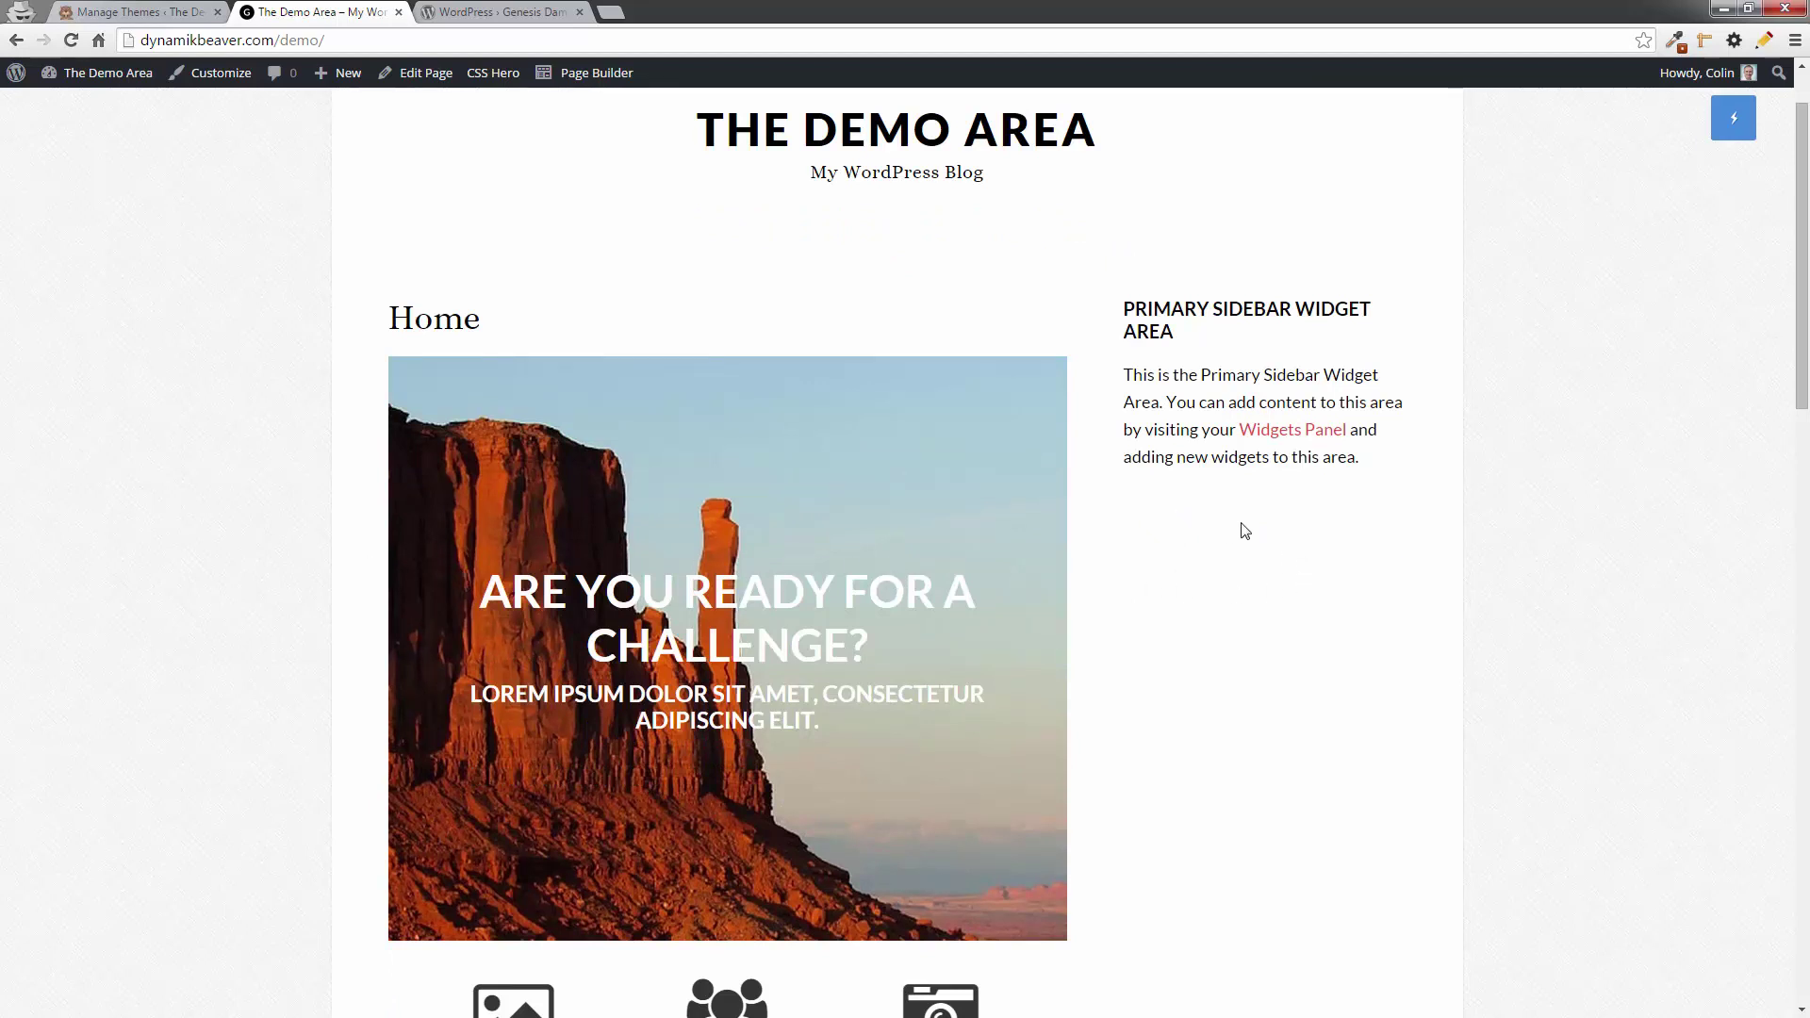
scroll(1236, 528, "up", 1)
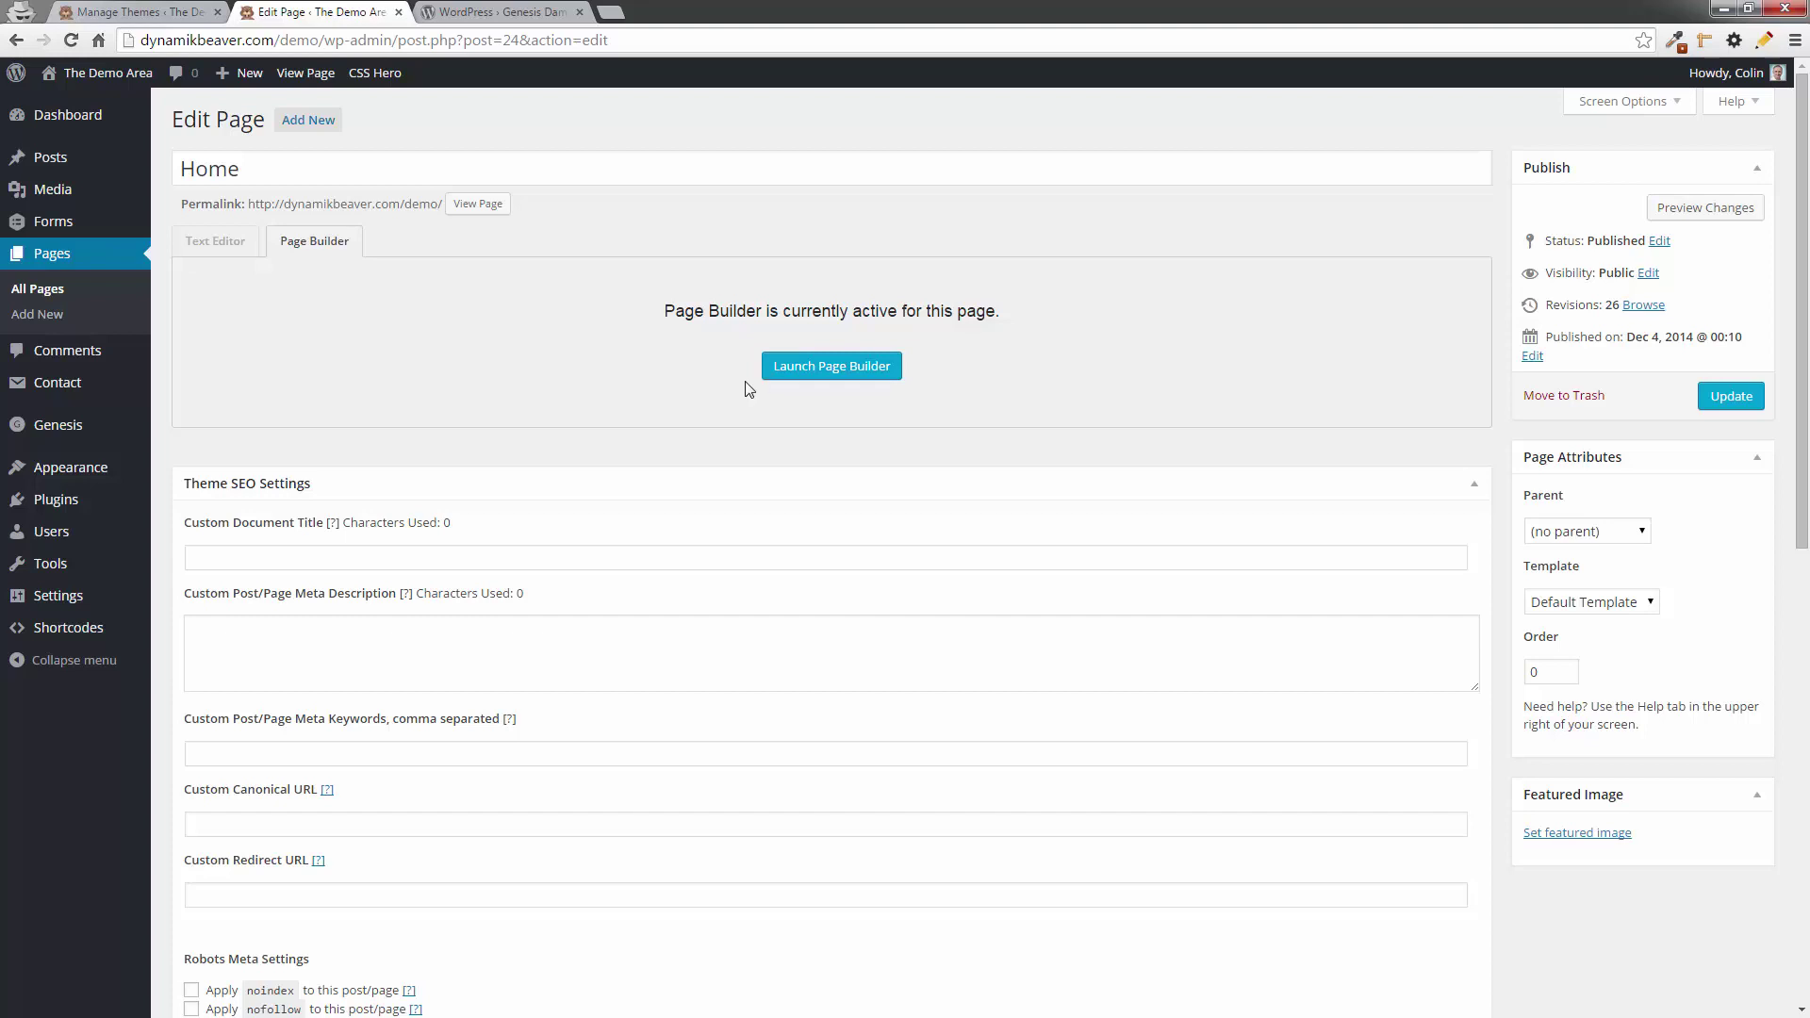
- Choose the full-width no-sidebar layout, keep Default Template, update the Home page and view it
scroll(750, 387, "down", 4)
scroll(747, 386, "down", 2)
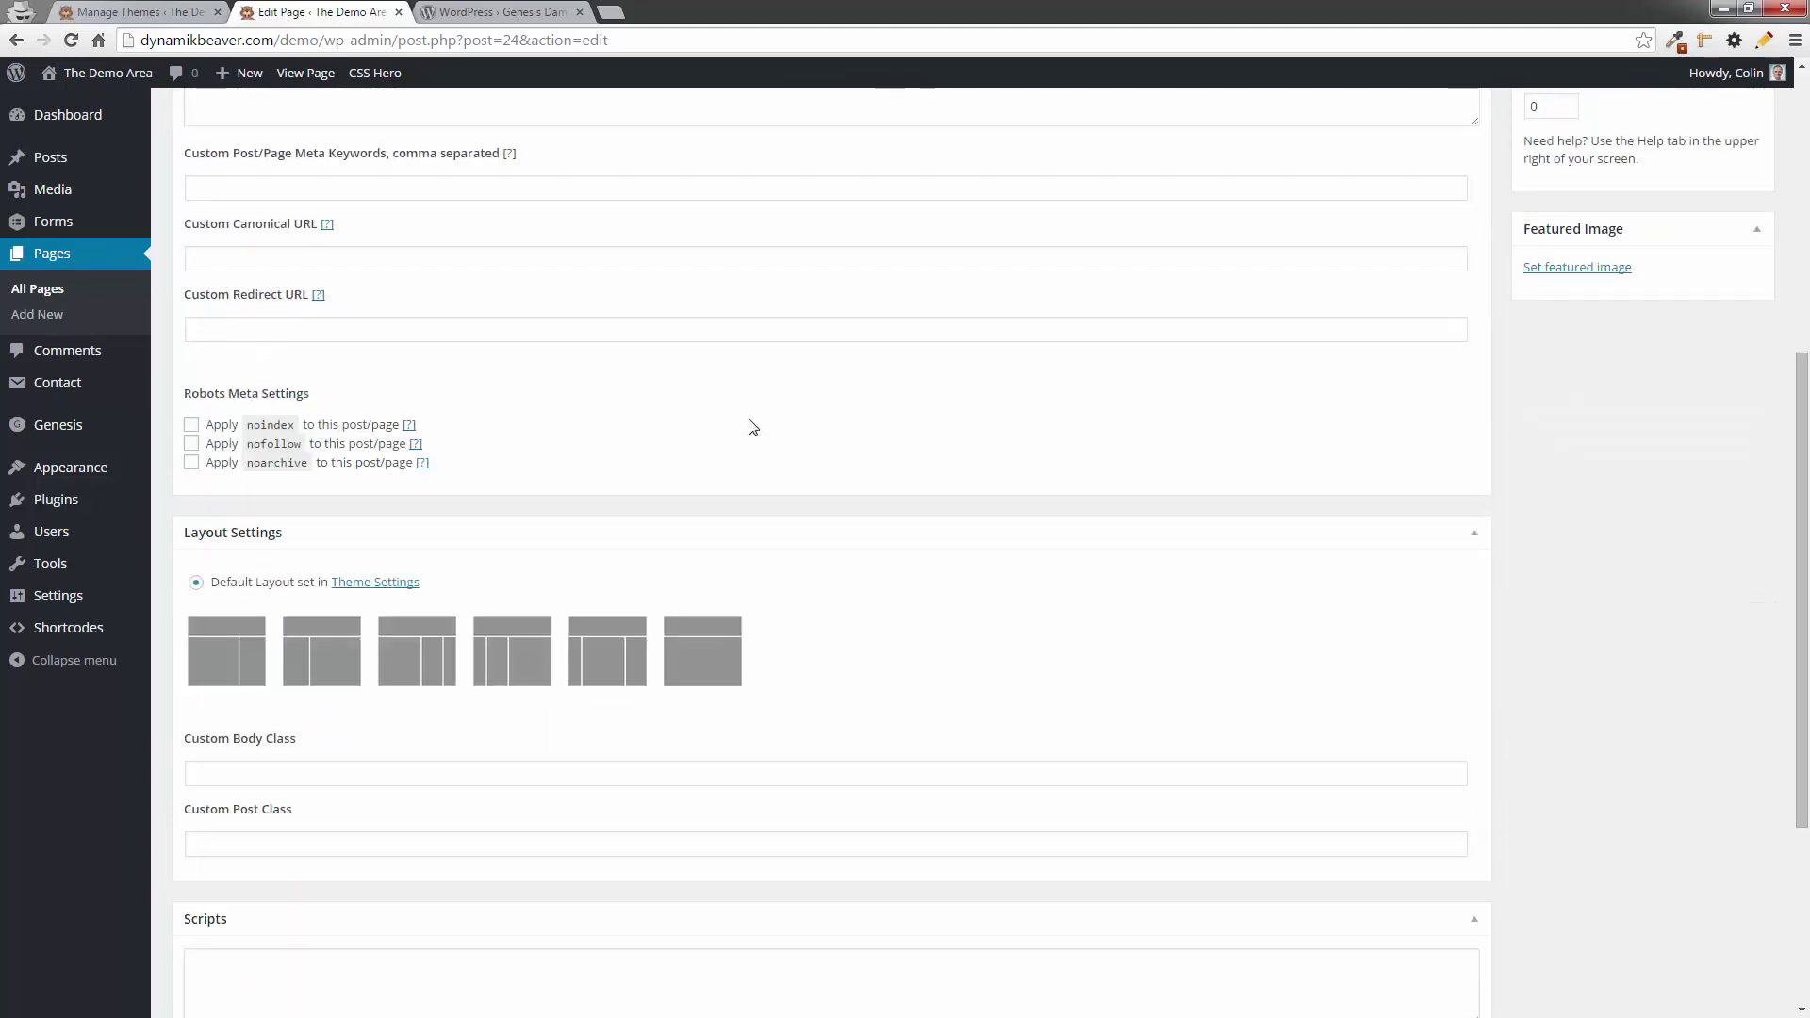
left_click(720, 681)
scroll(916, 647, "up", 3)
scroll(916, 647, "up", 1)
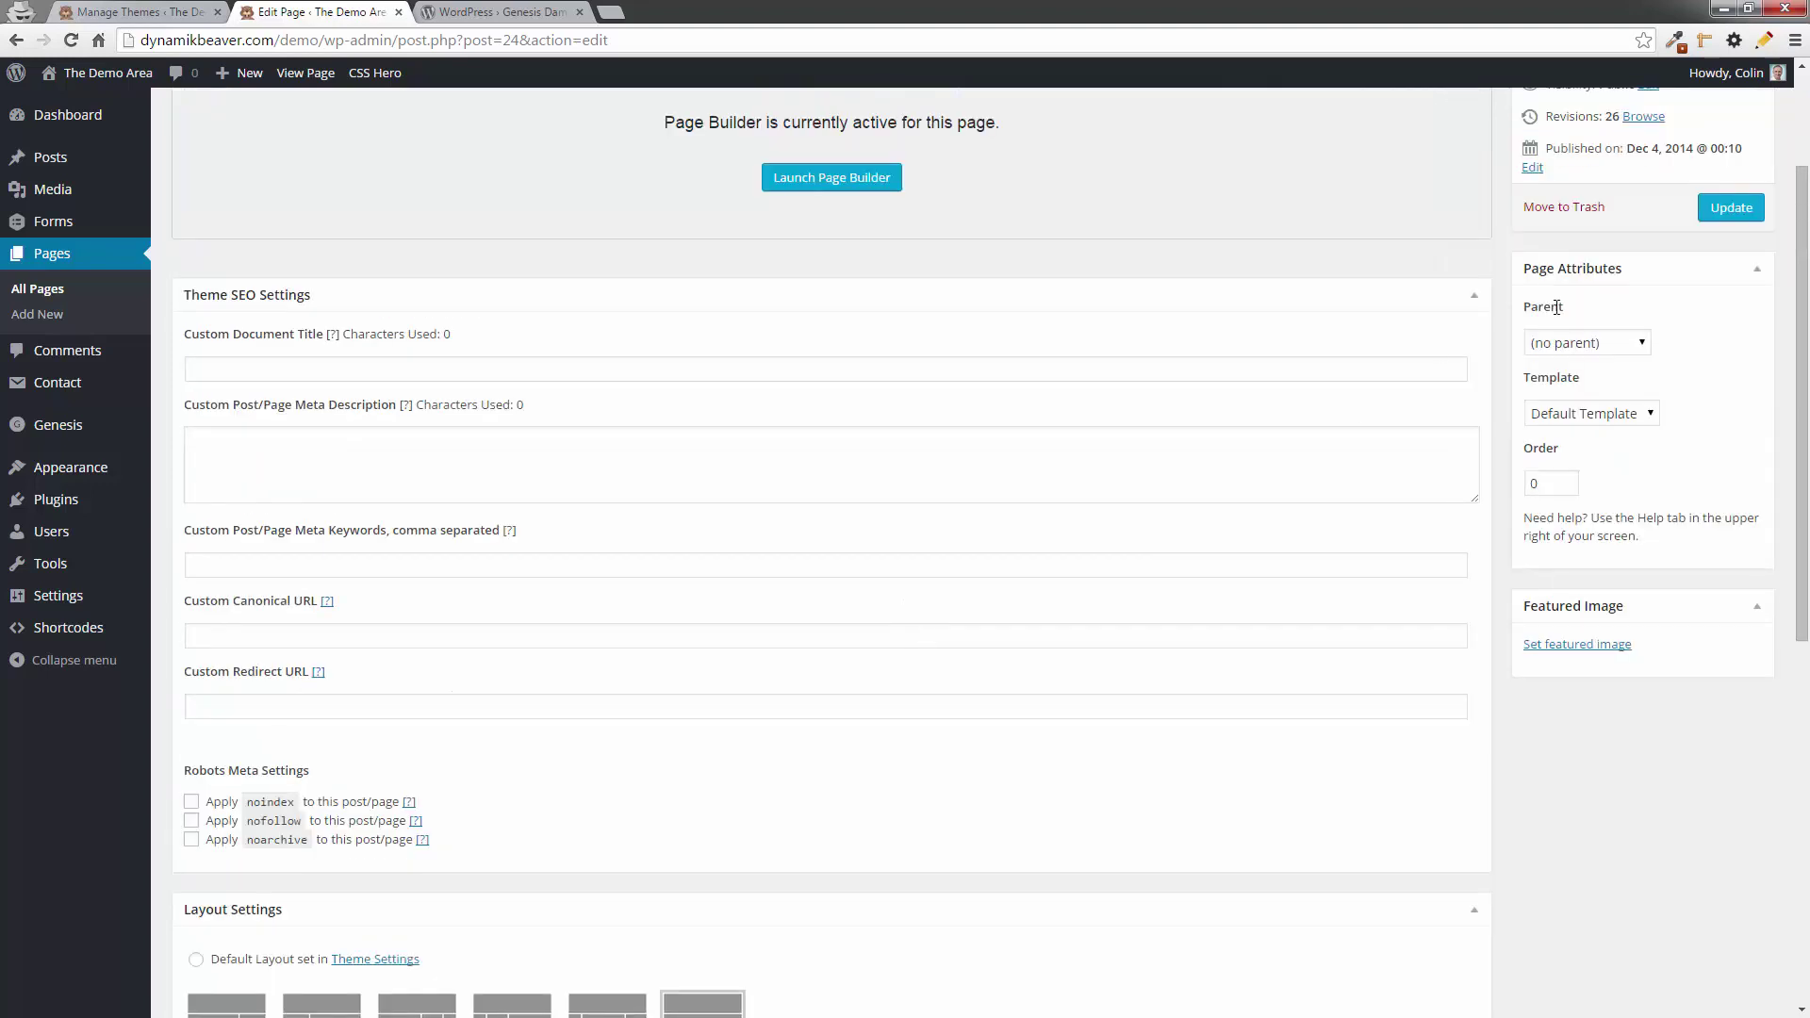
left_click(1636, 415)
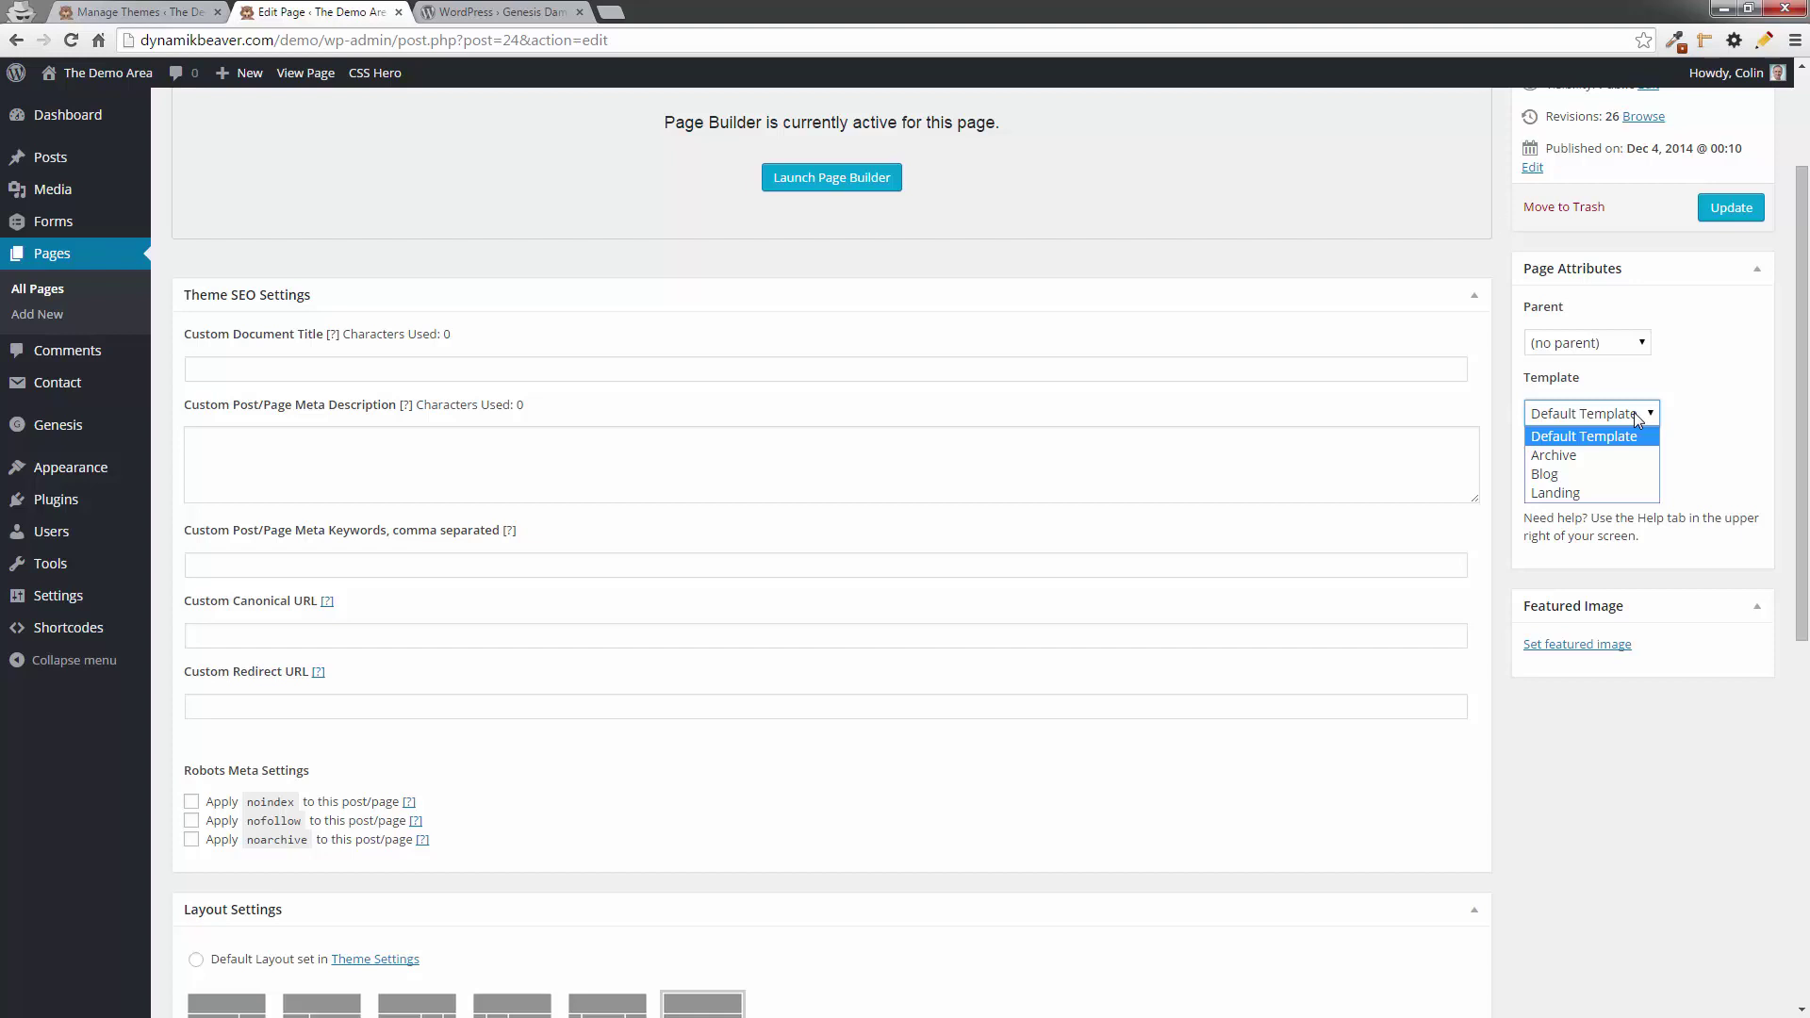
left_click(1487, 411)
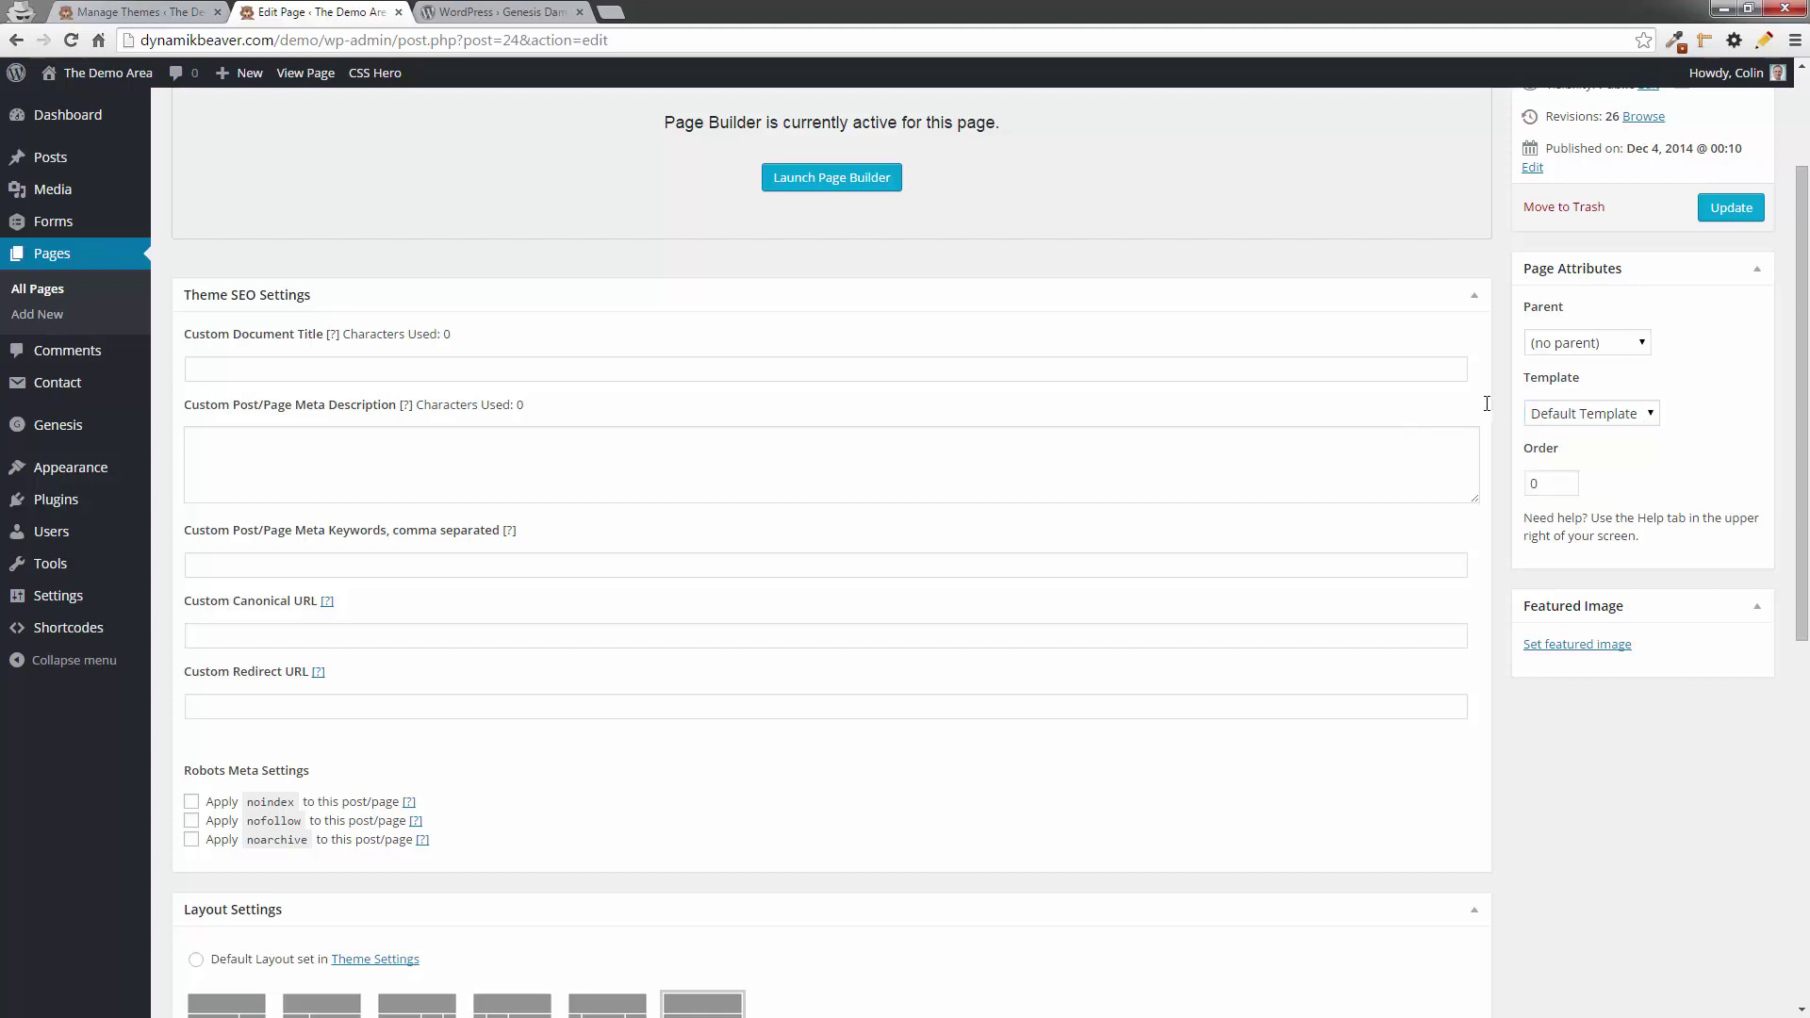
left_click(1716, 211)
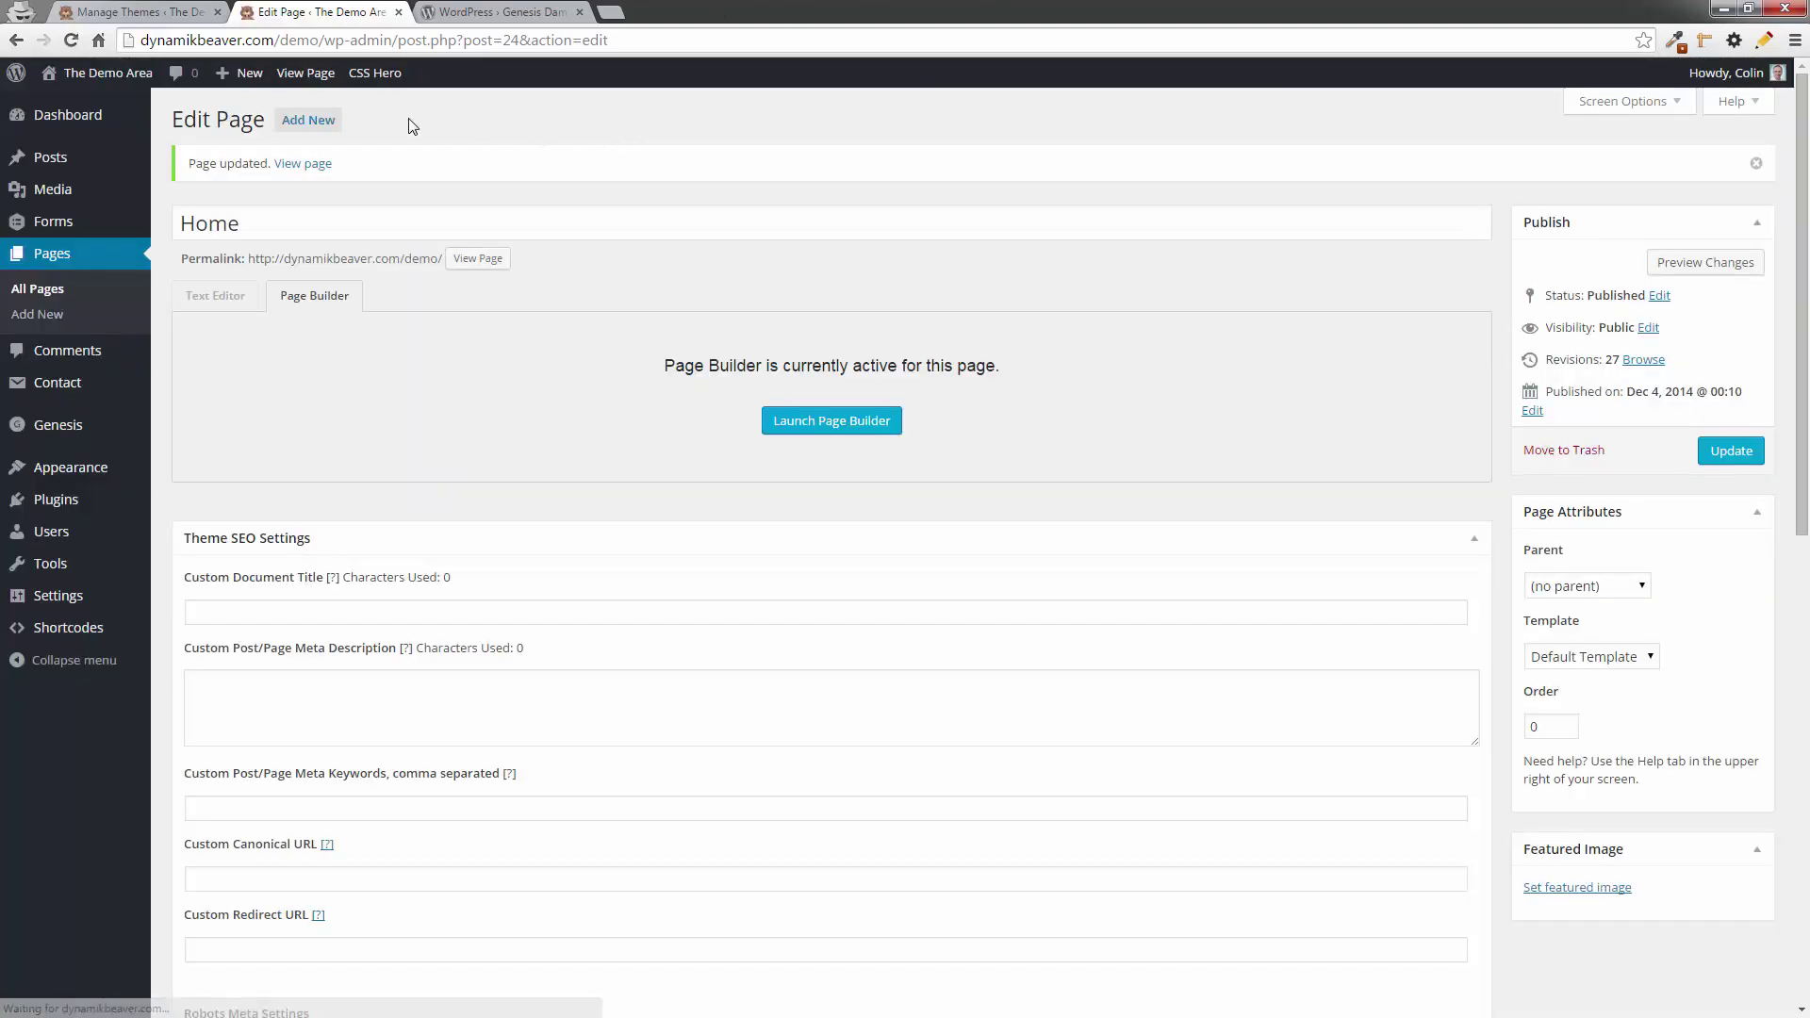
left_click(317, 80)
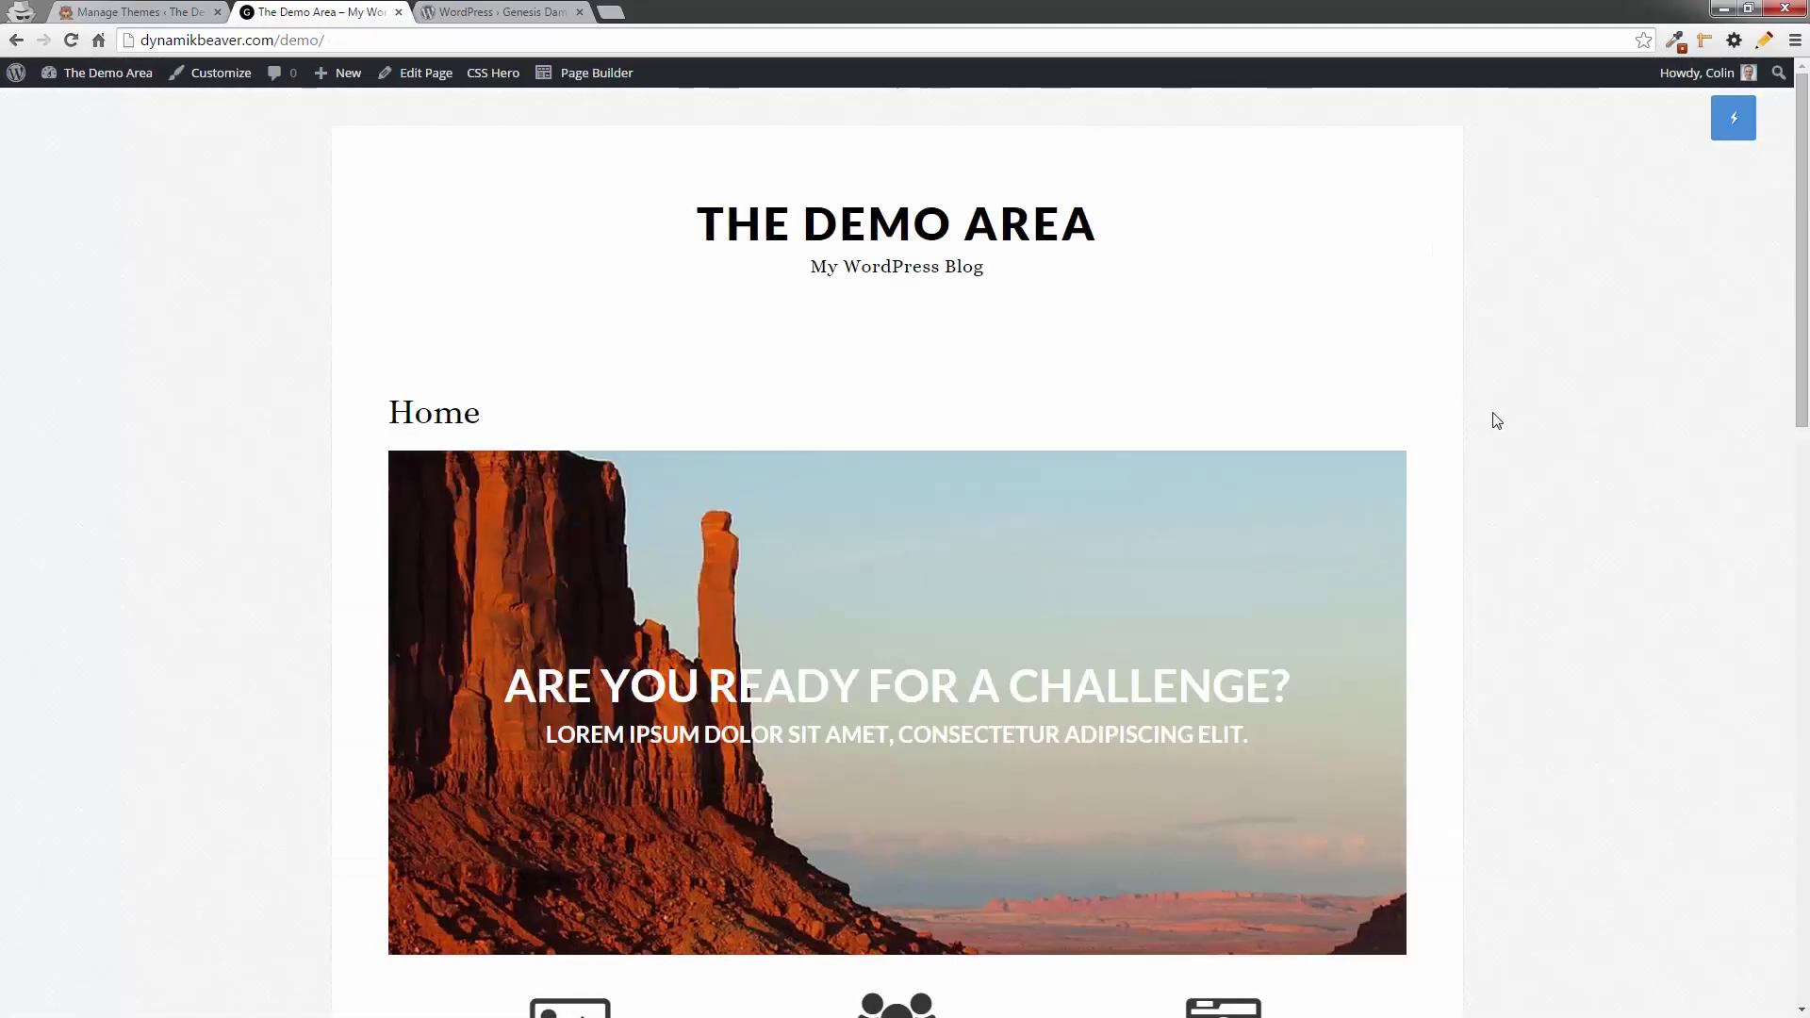
- Scroll the live Home page down and up to check the full-width, sidebar-free layout
scroll(1497, 423, "down", 3)
scroll(1497, 422, "up", 2)
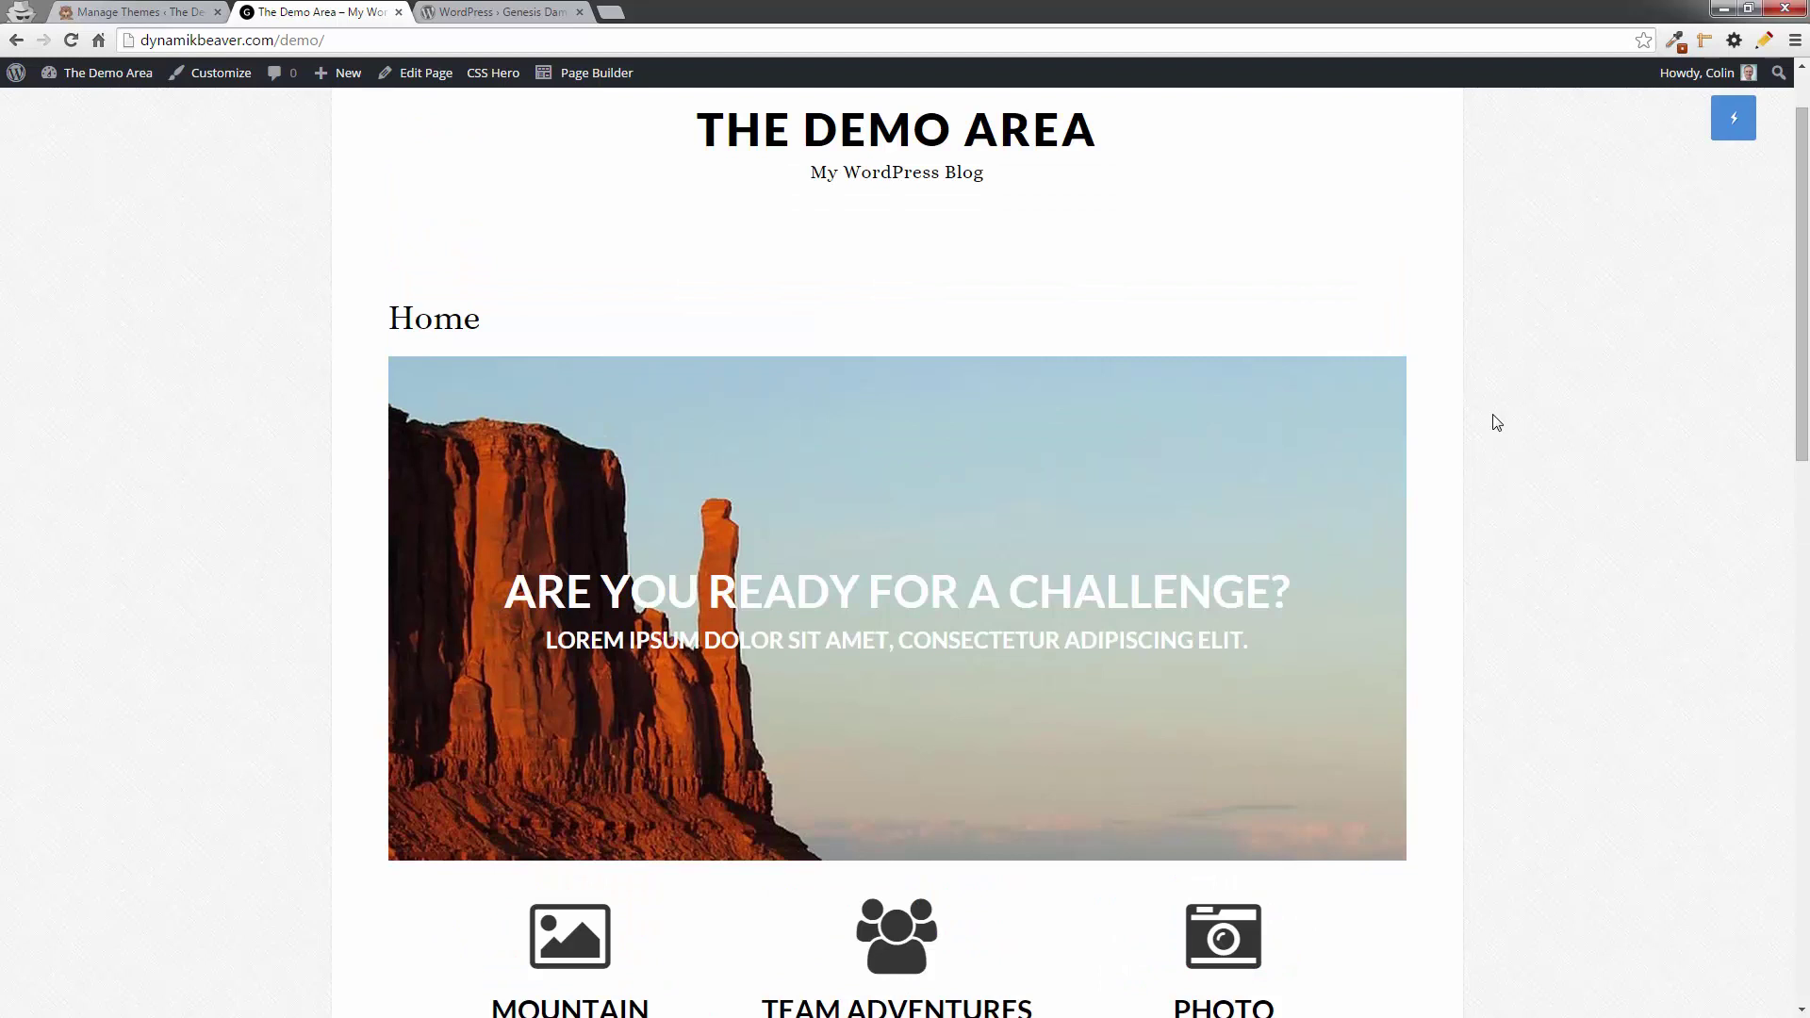
scroll(1497, 422, "down", 1)
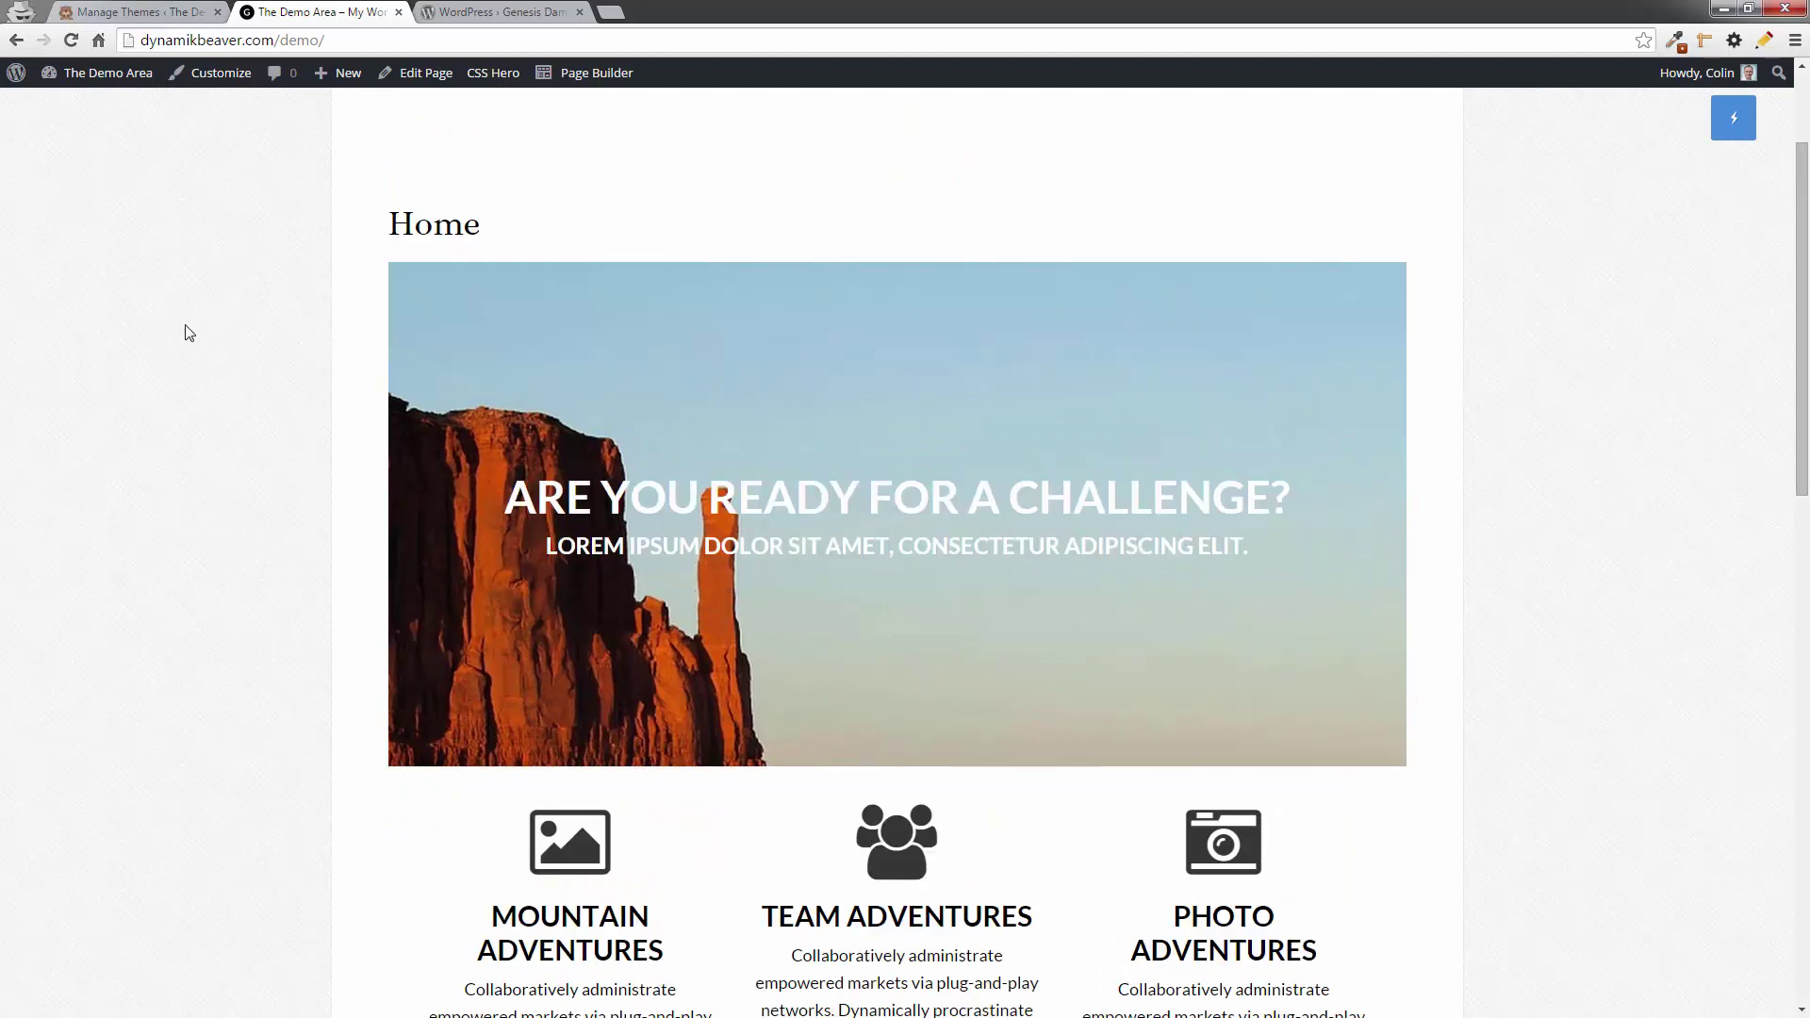
scroll(1606, 436, "down", 3)
scroll(1607, 437, "up", 1)
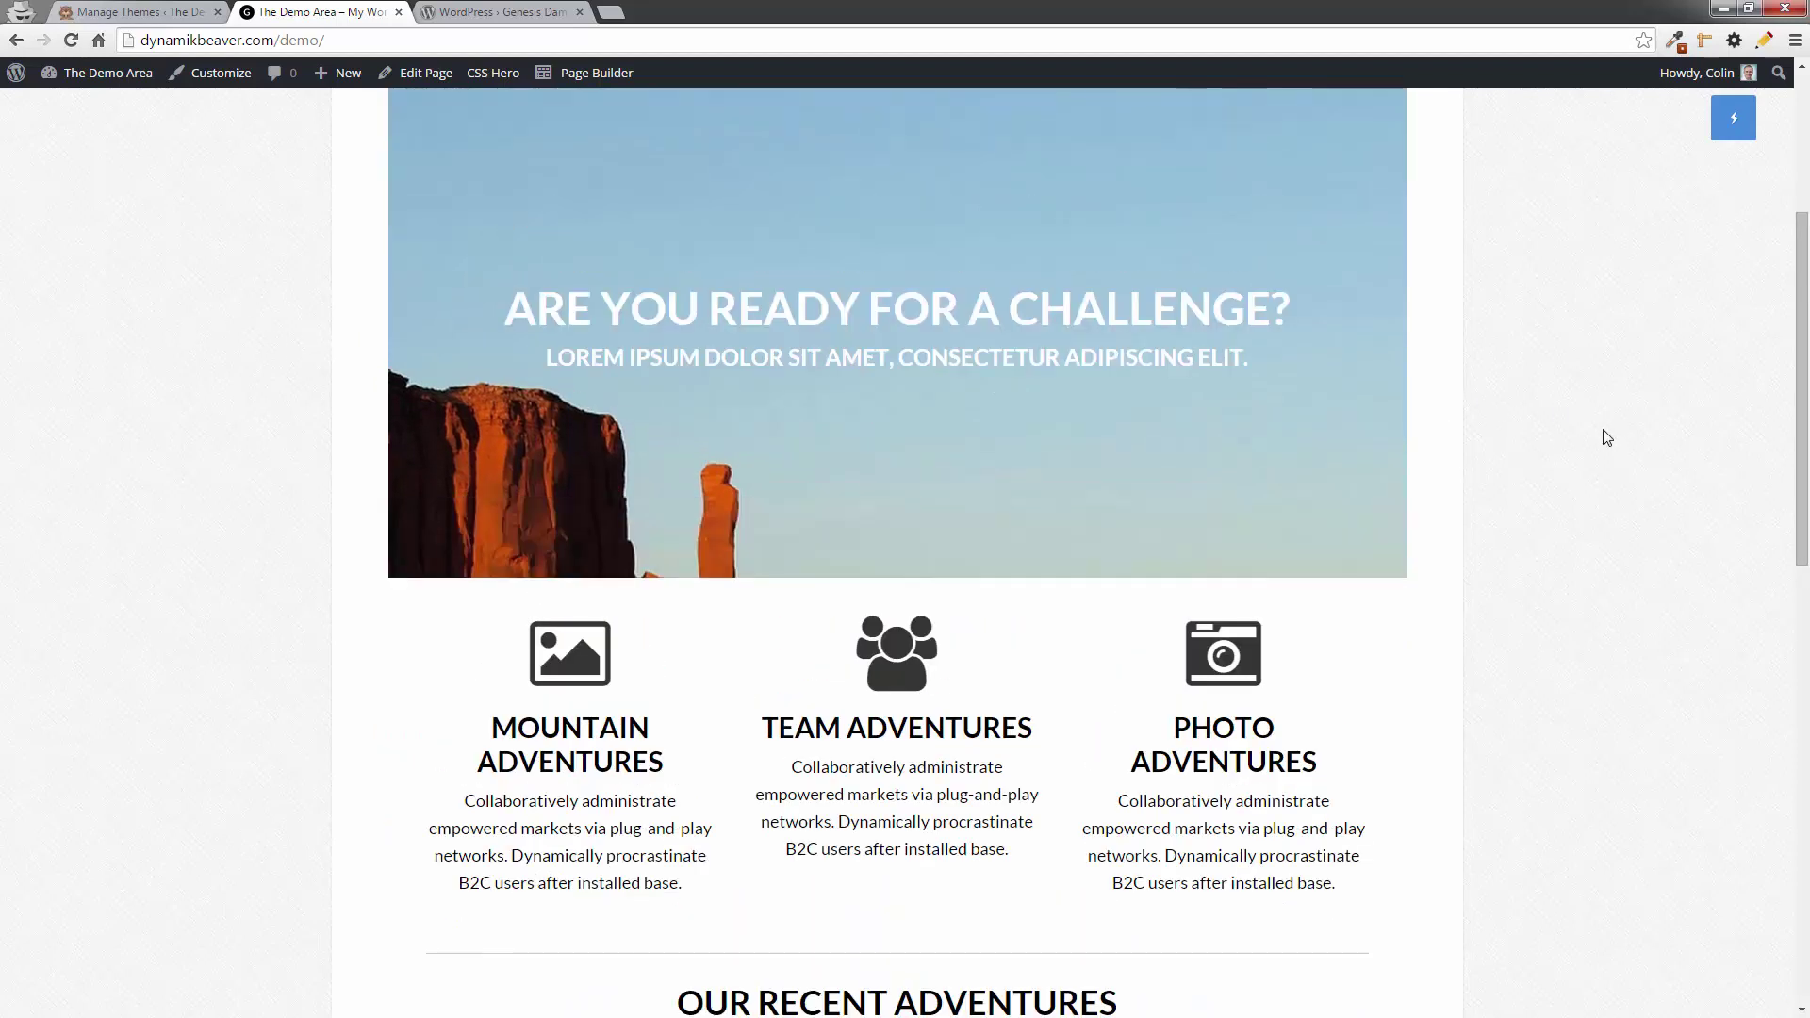
scroll(1607, 437, "up", 1)
scroll(1607, 437, "down", 5)
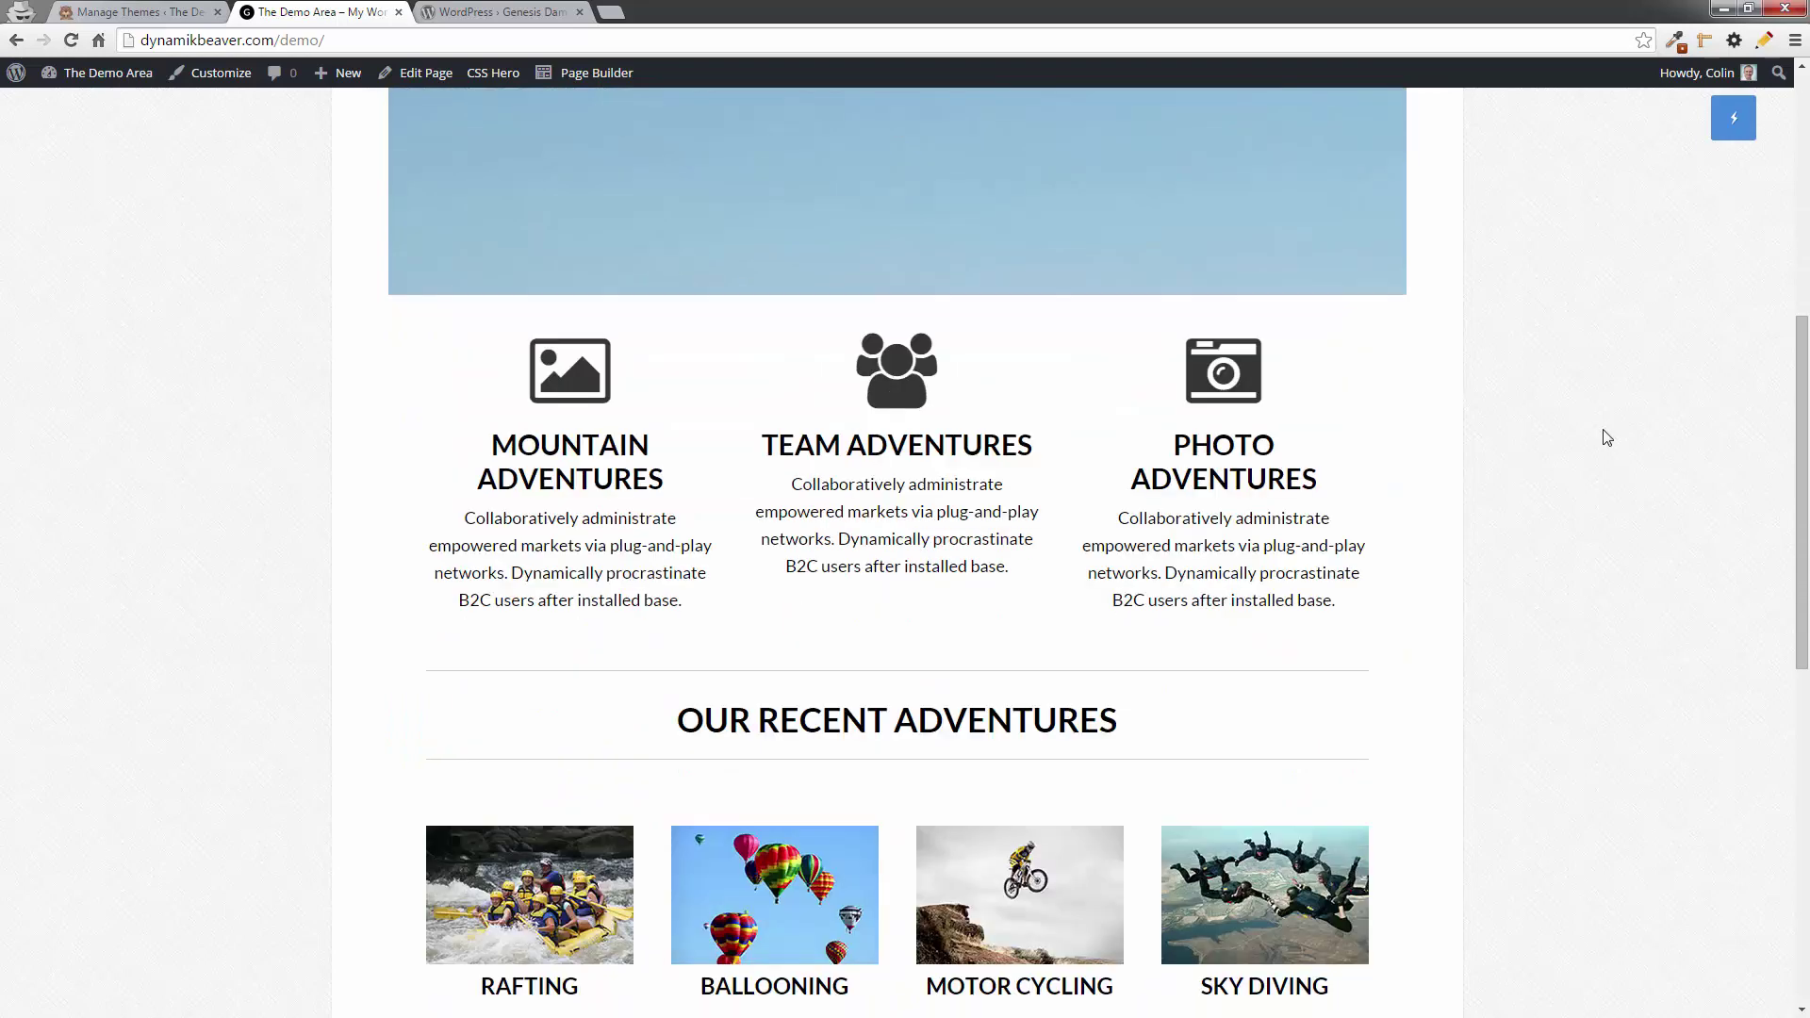
scroll(1608, 437, "up", 5)
scroll(1607, 436, "up", 3)
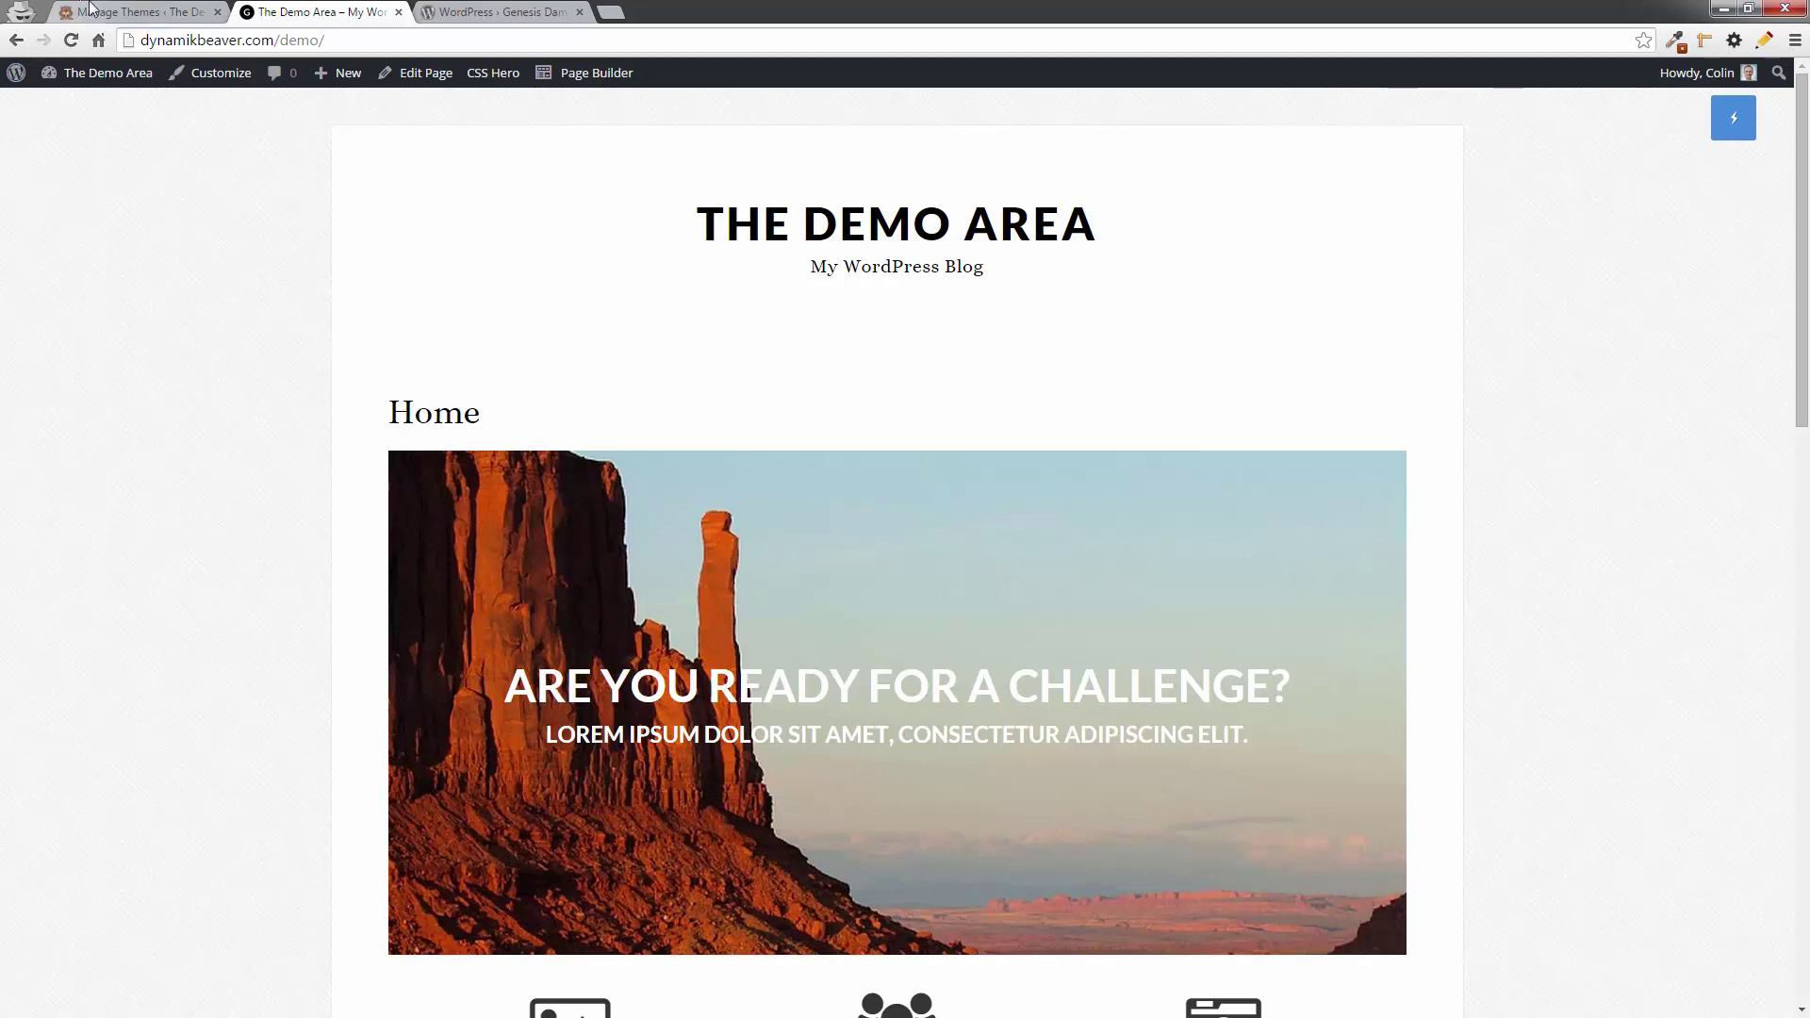
- Open the Genesis > Dambuster (v1.2) settings page from the themes admin
left_click(132, 12)
mouse_move(71, 373)
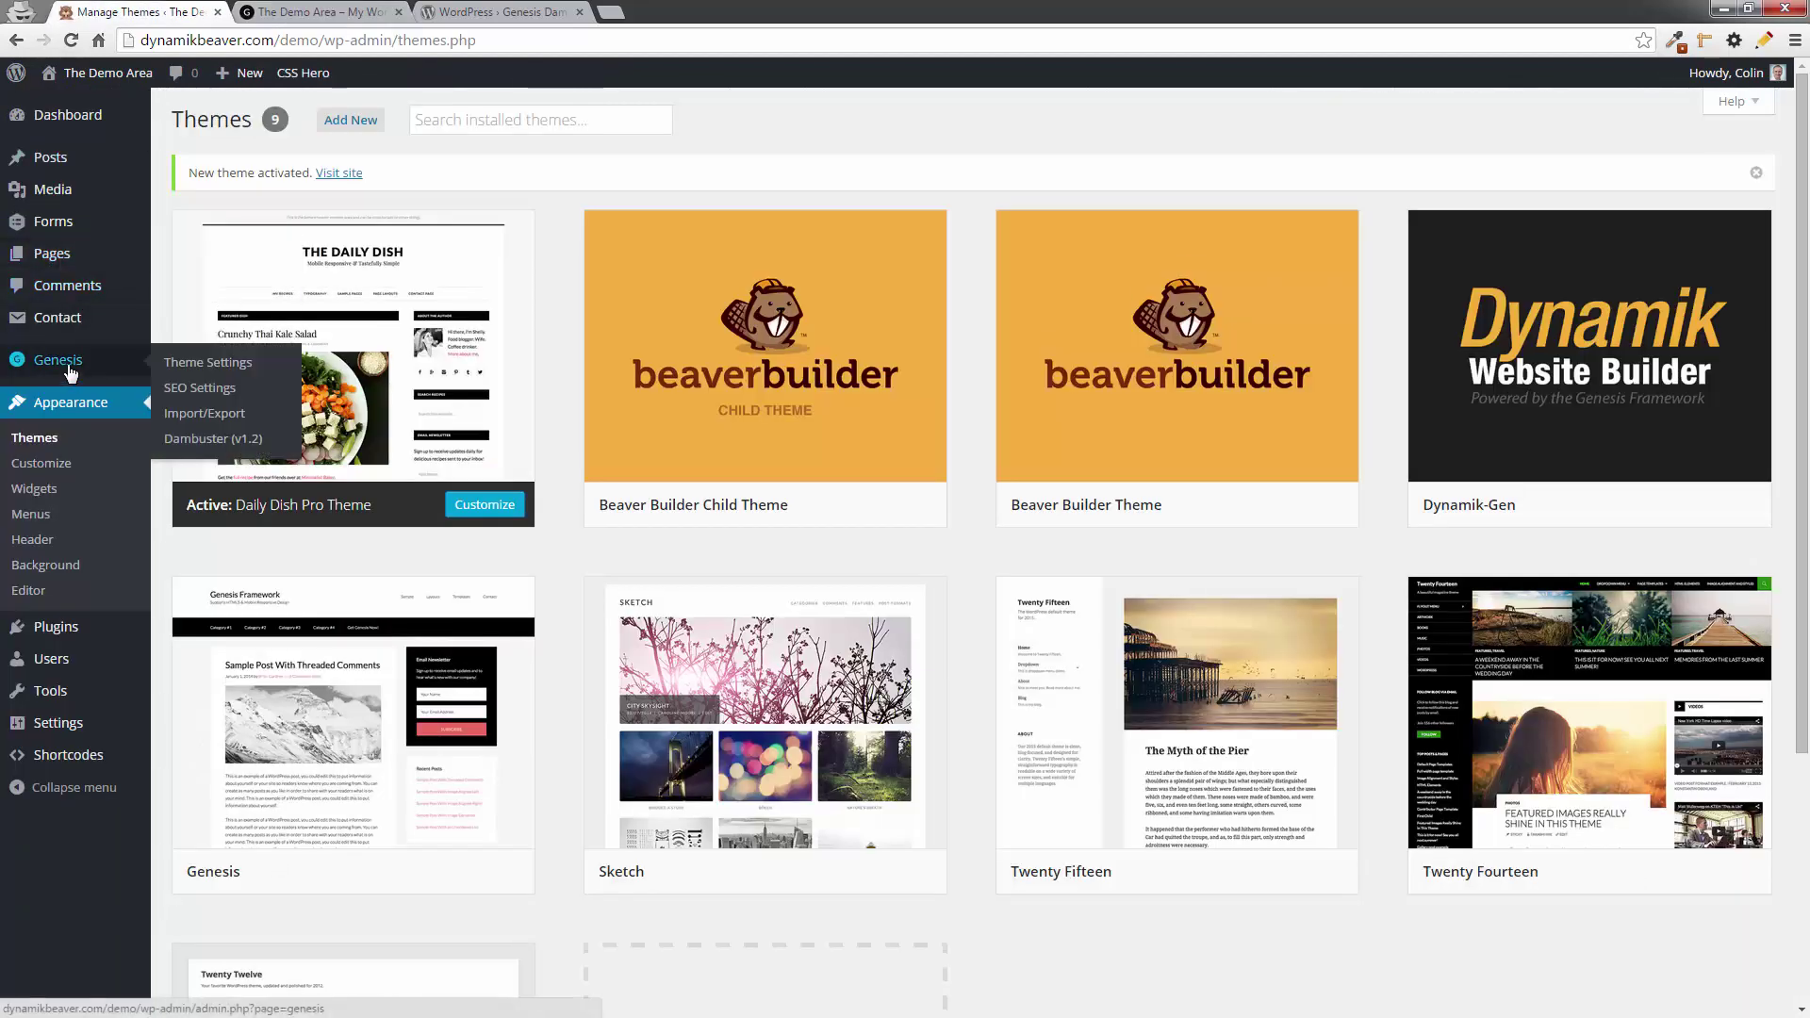
left_click(196, 453)
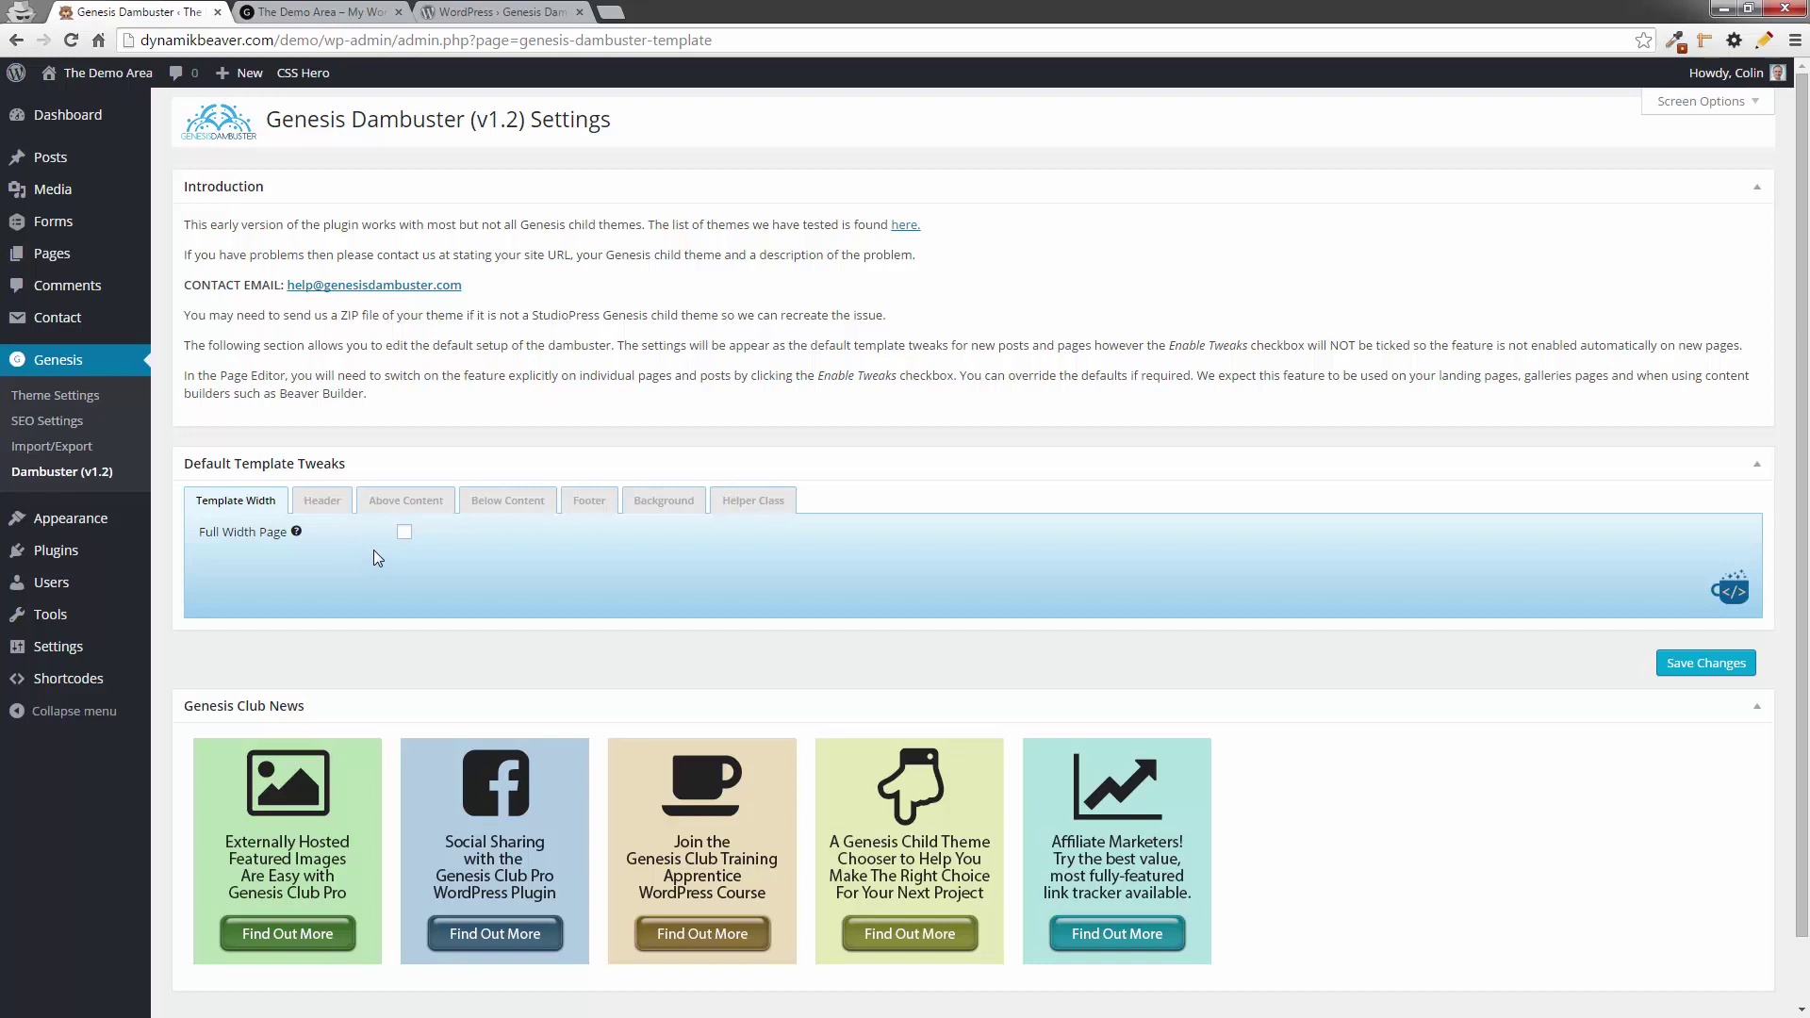
- Browse the Header and Above Content removal options in Dambuster's default template tweaks
left_click(322, 500)
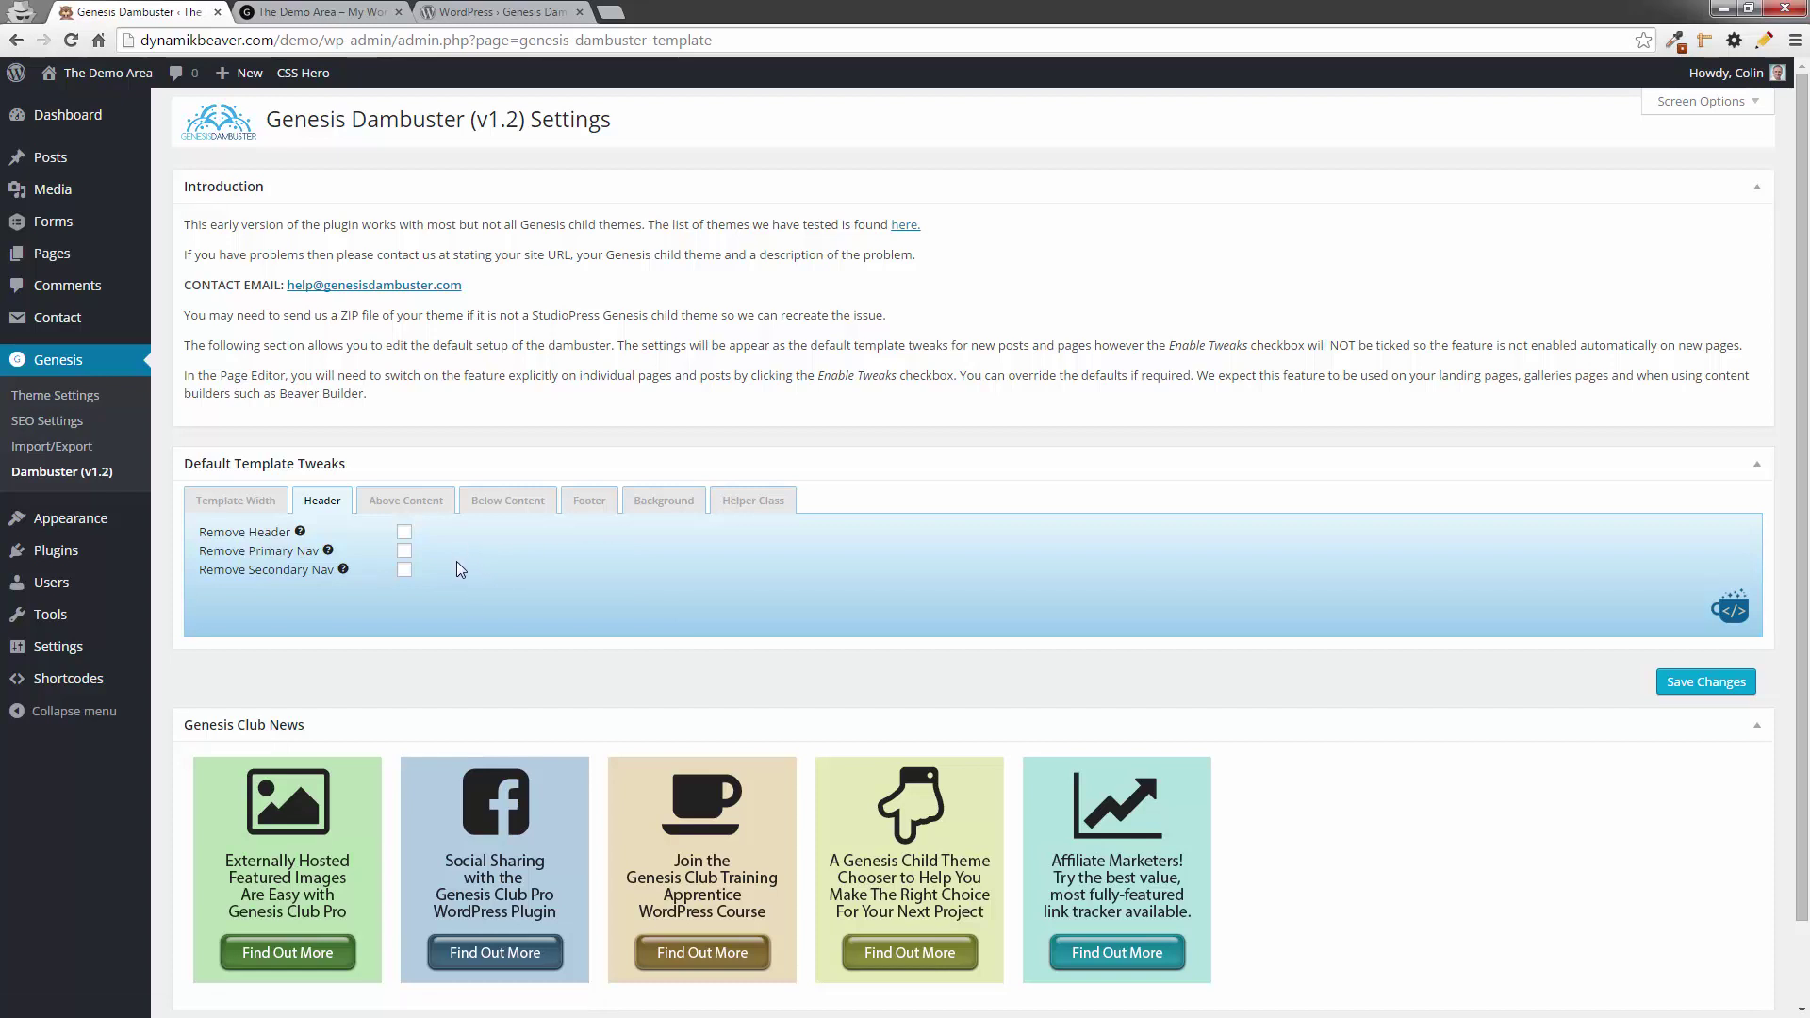
left_click(430, 506)
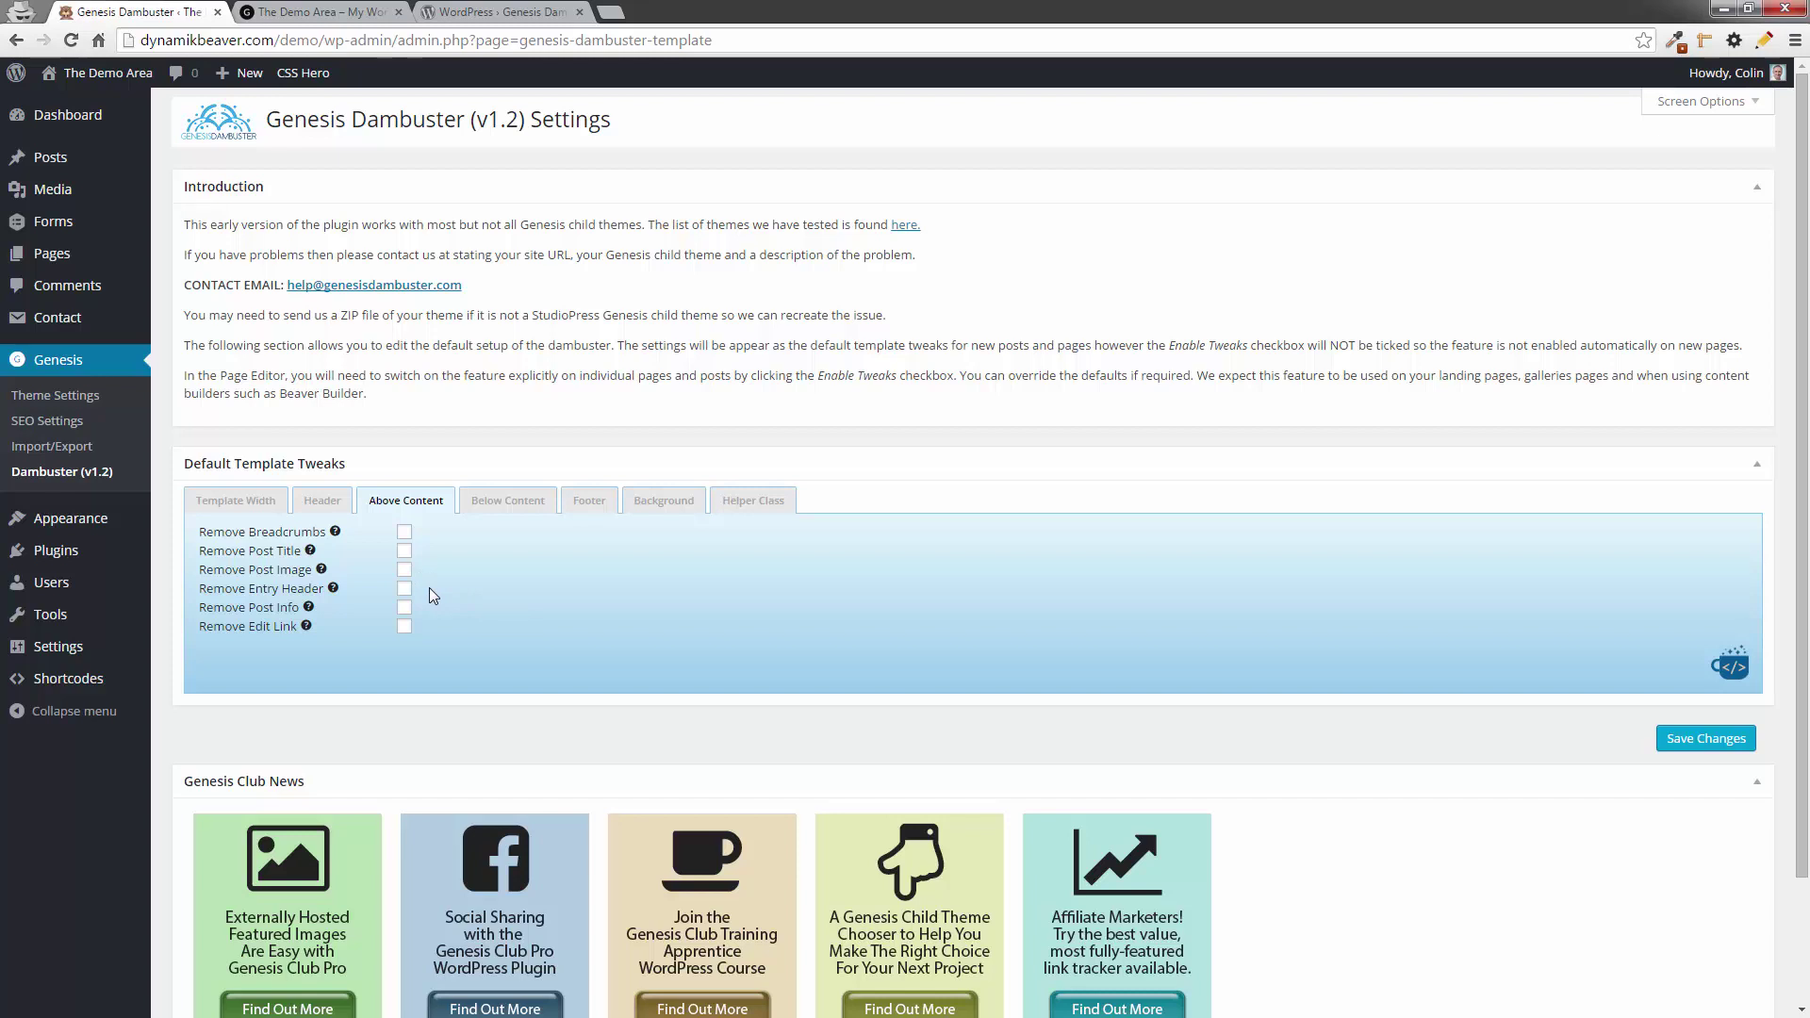
mouse_move(331, 590)
- Review the Below Content, Footer and Background removal defaults in Dambuster
left_click(524, 510)
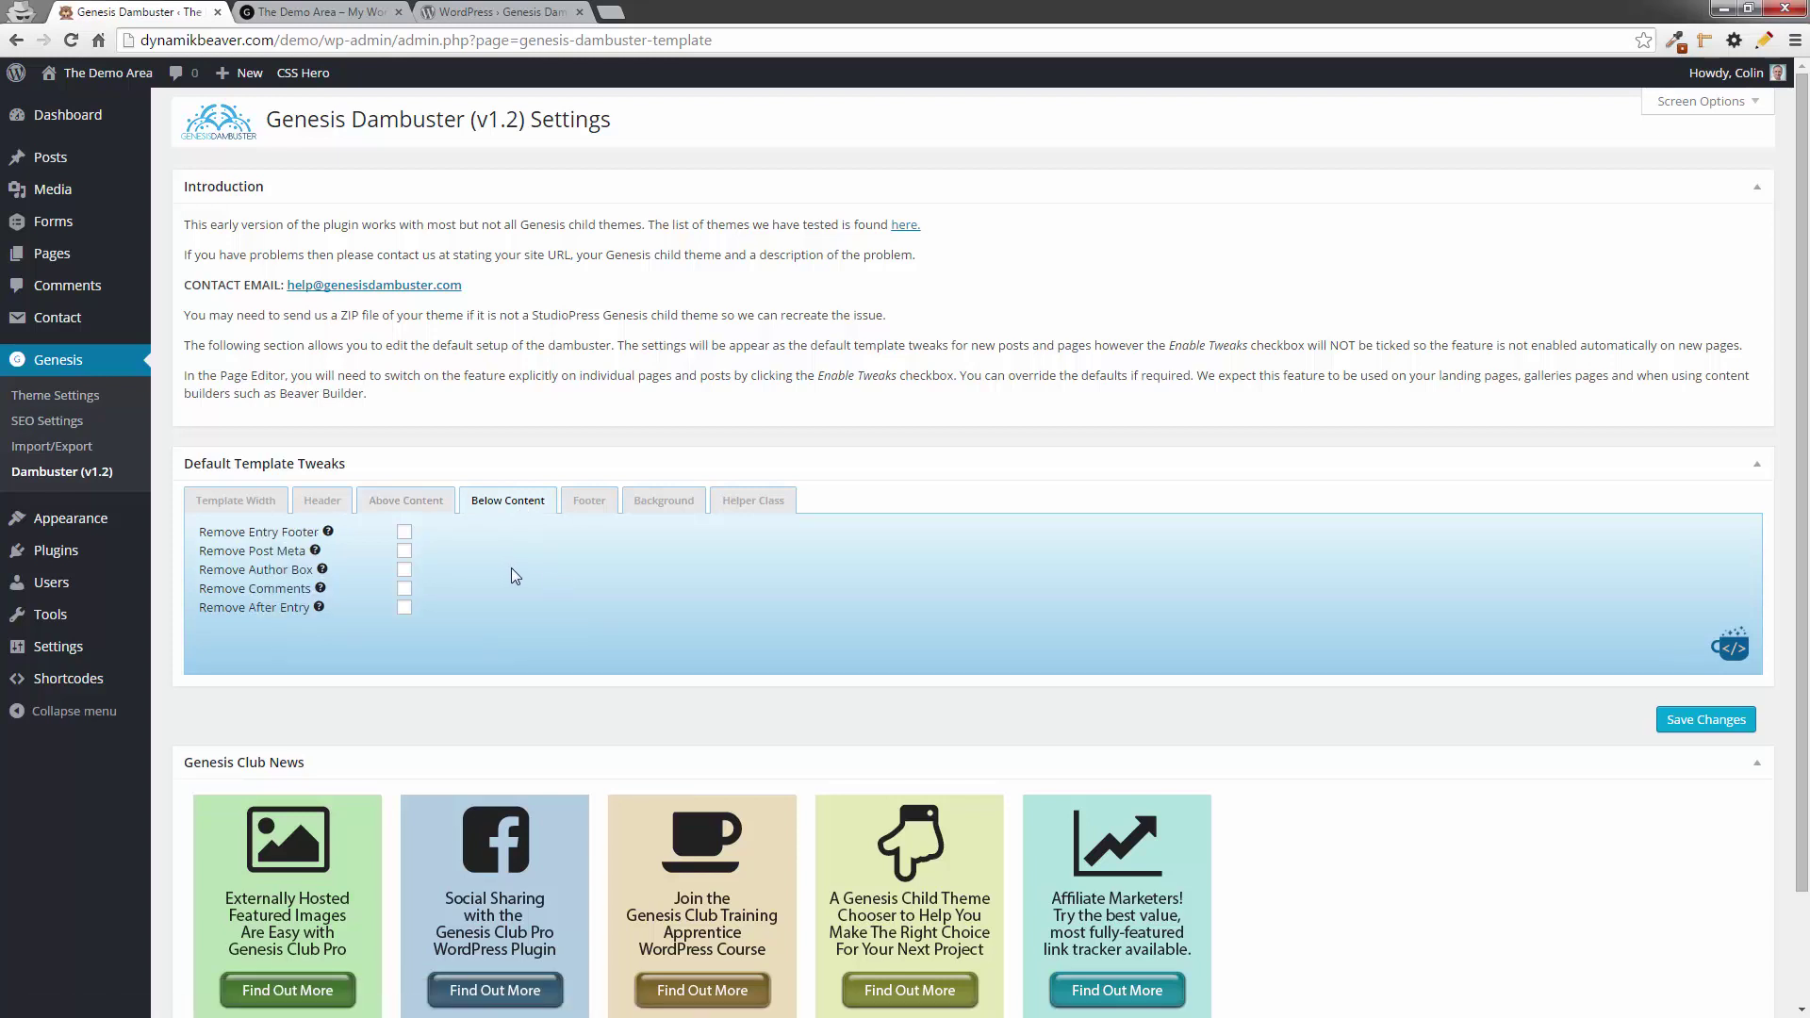
mouse_move(327, 532)
left_click(600, 509)
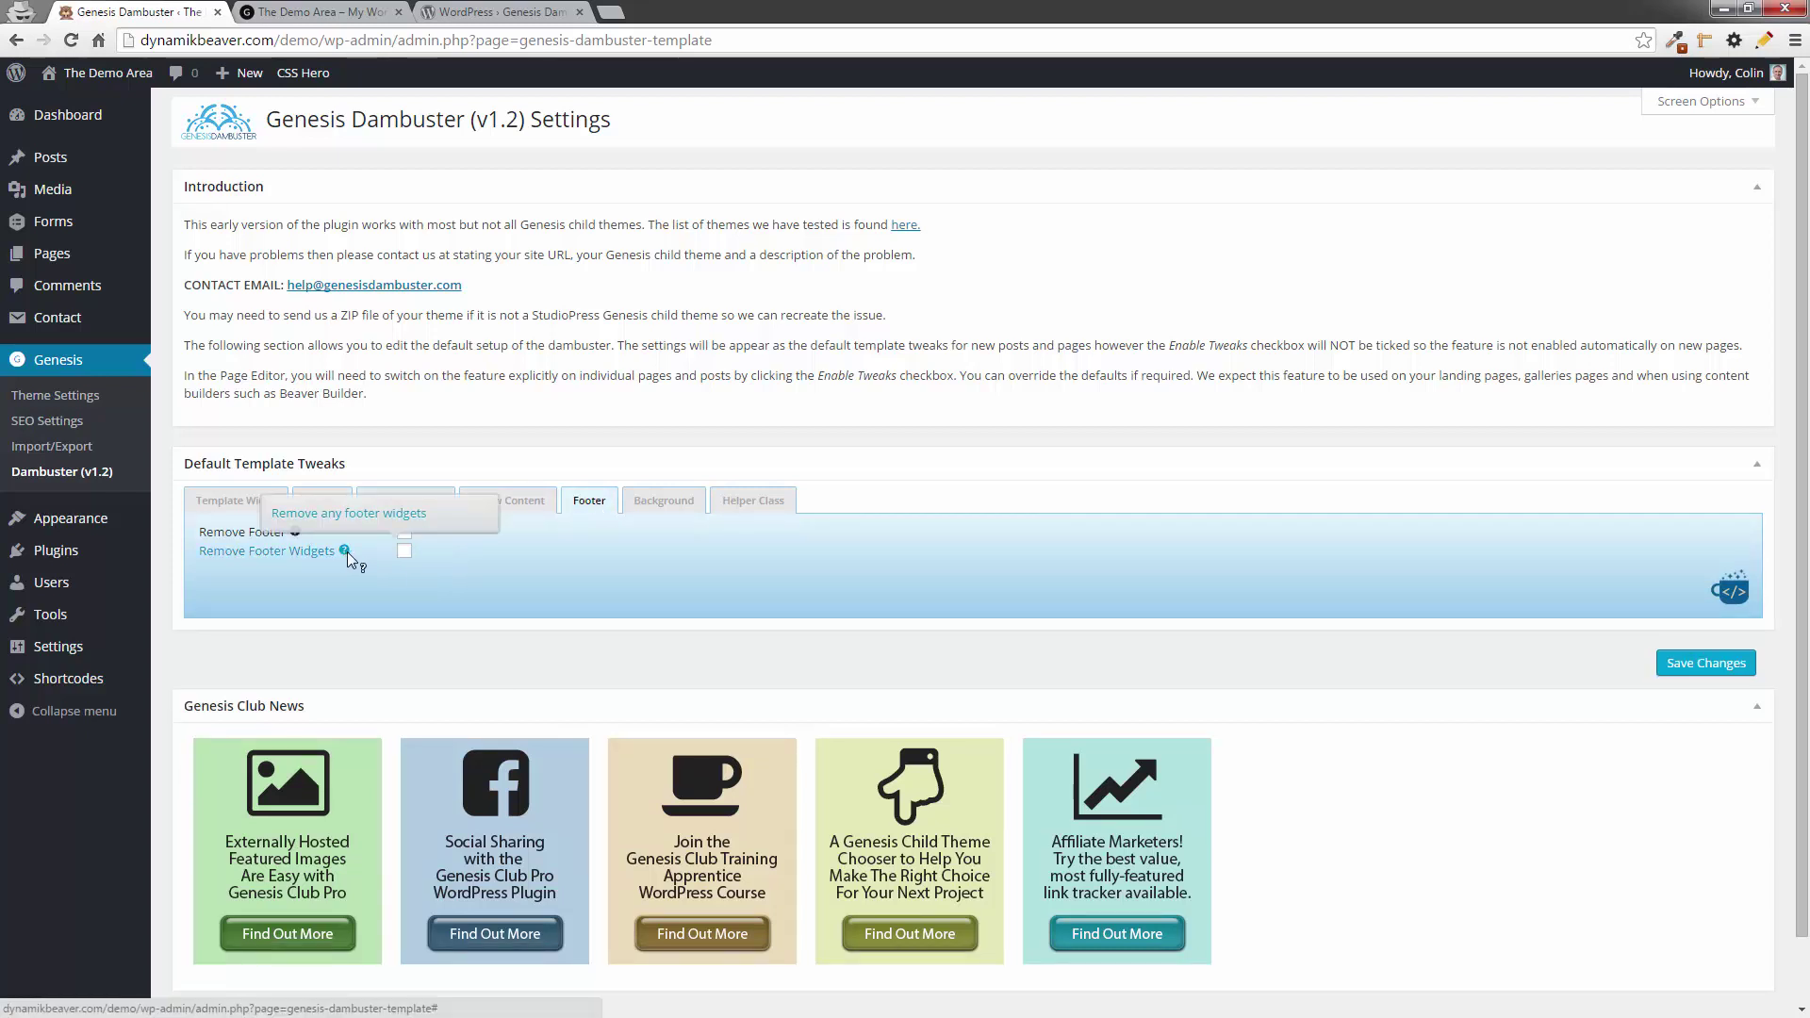
left_click(673, 507)
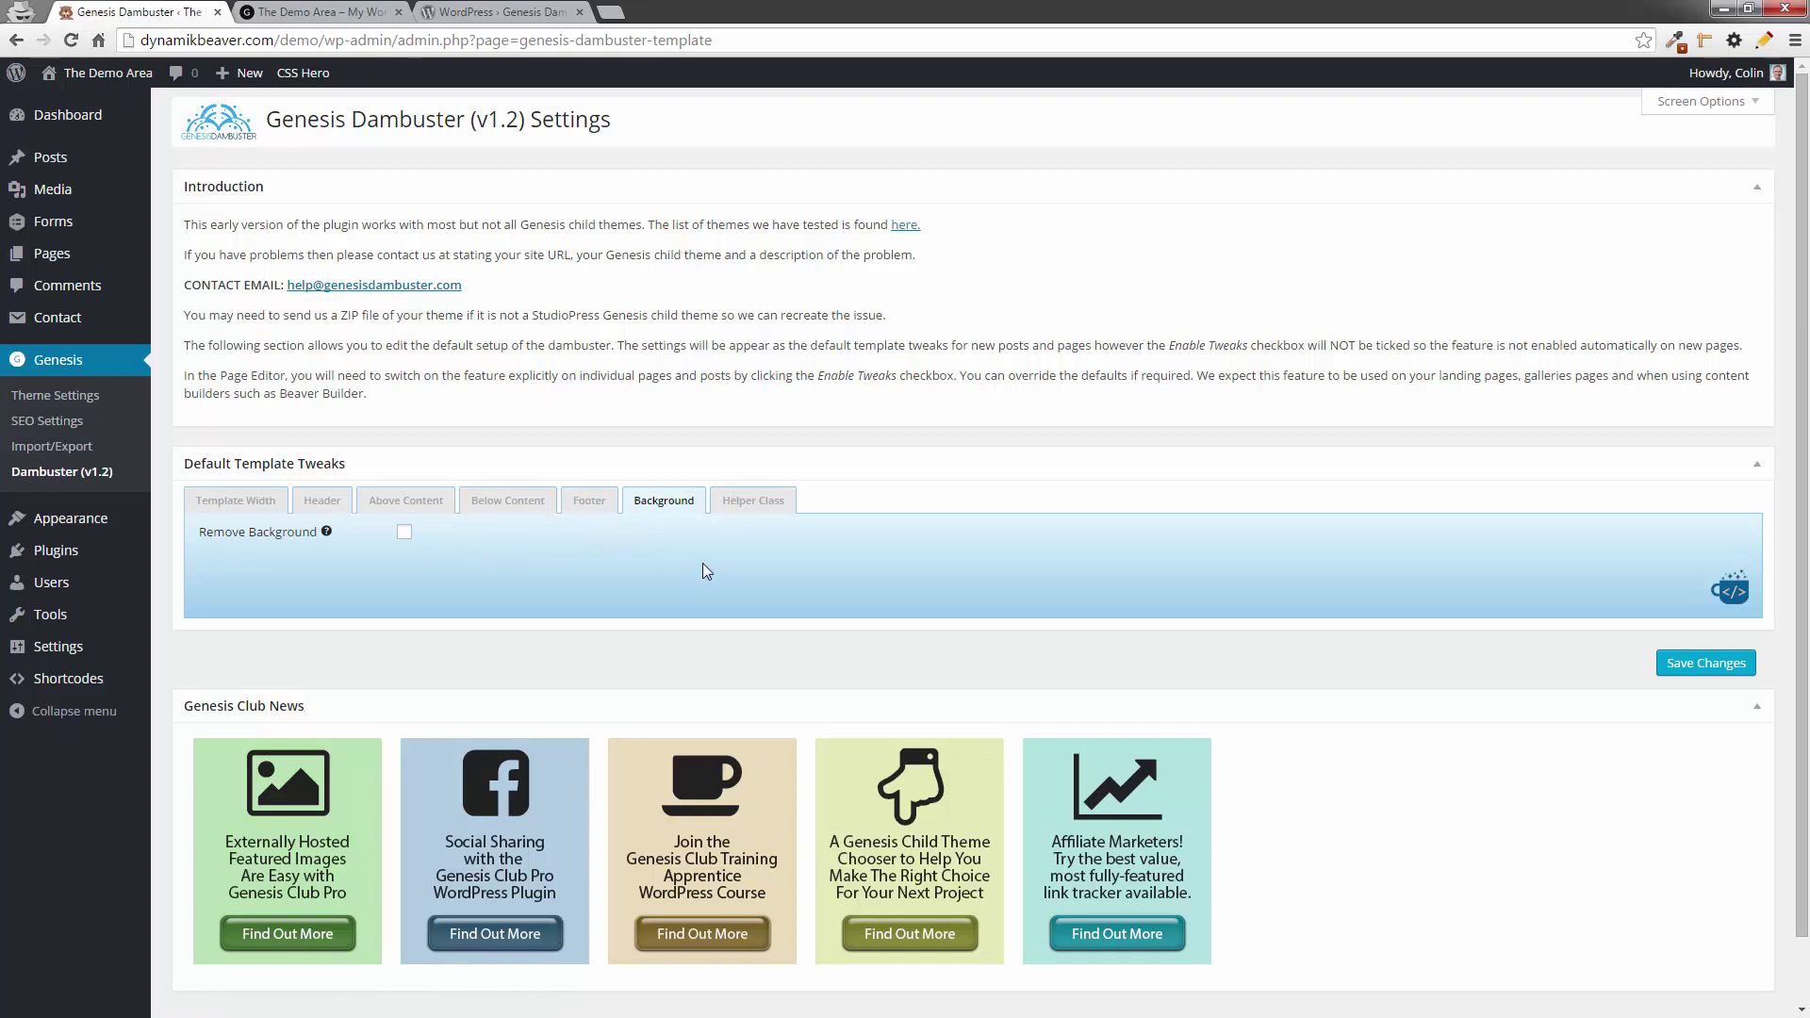
- Check the Helper Class width and padding defaults, return to Template Width, and save unchanged
left_click(753, 504)
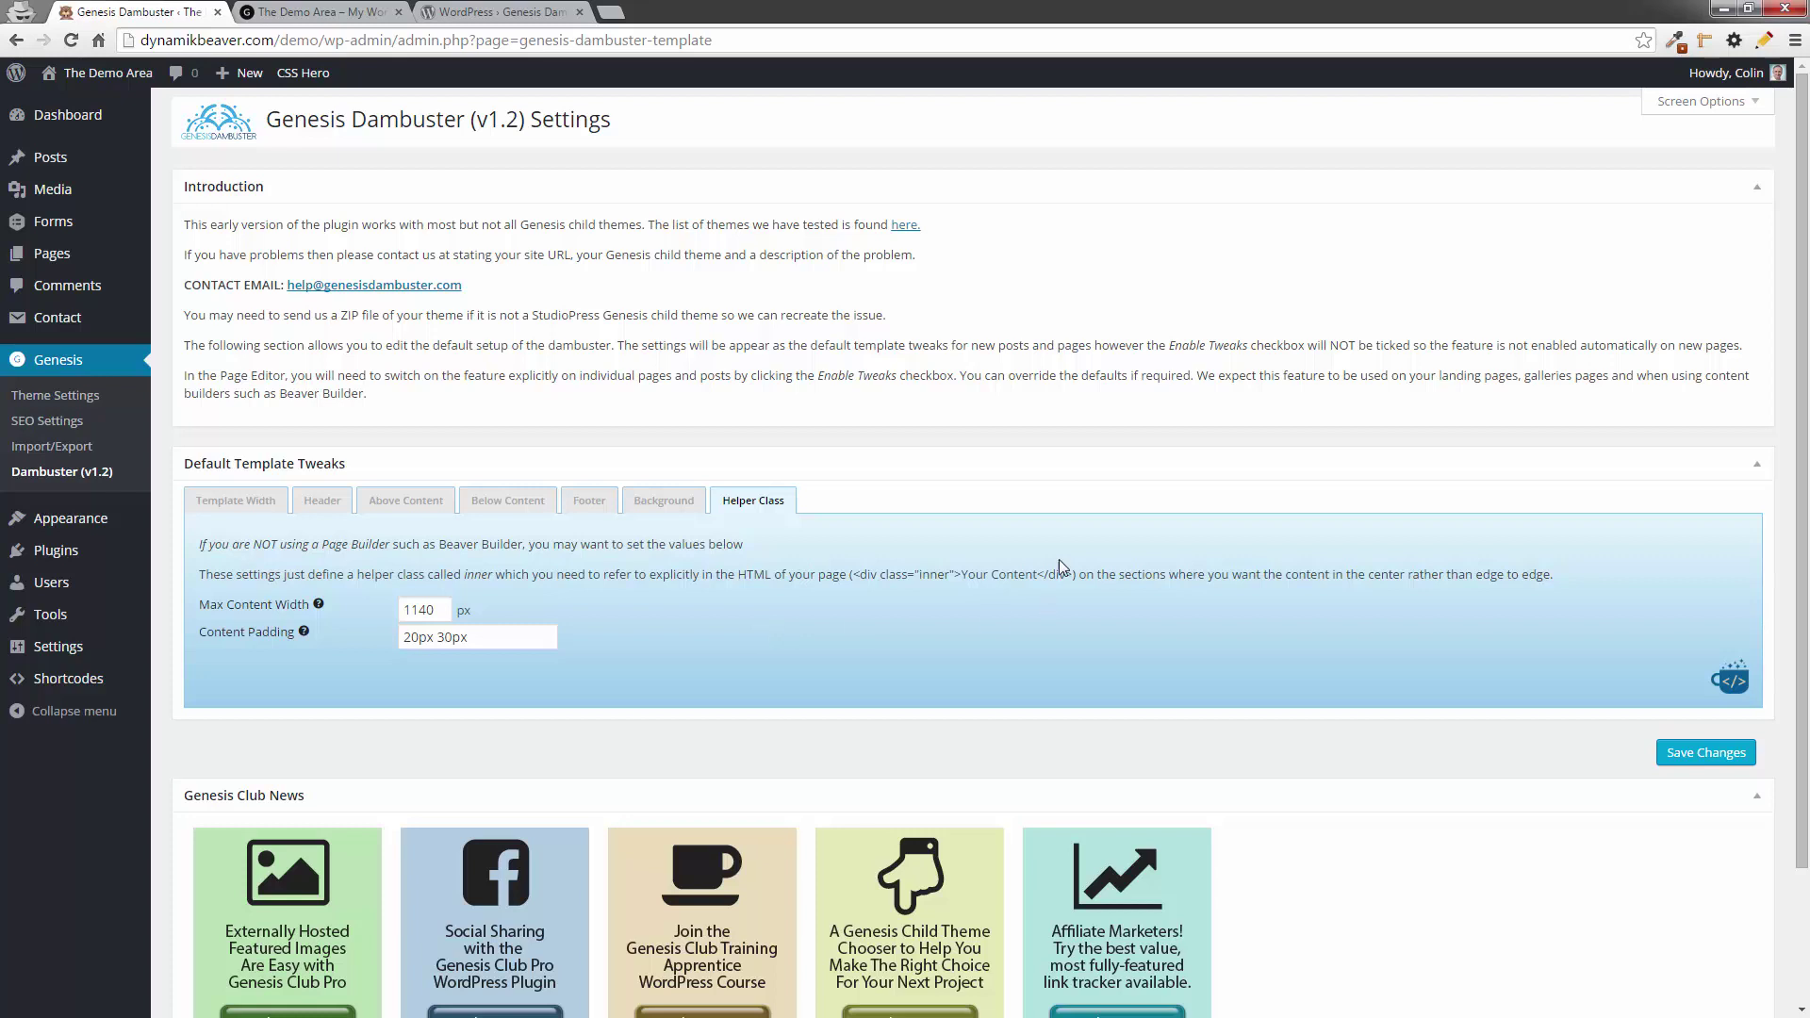
left_click(249, 502)
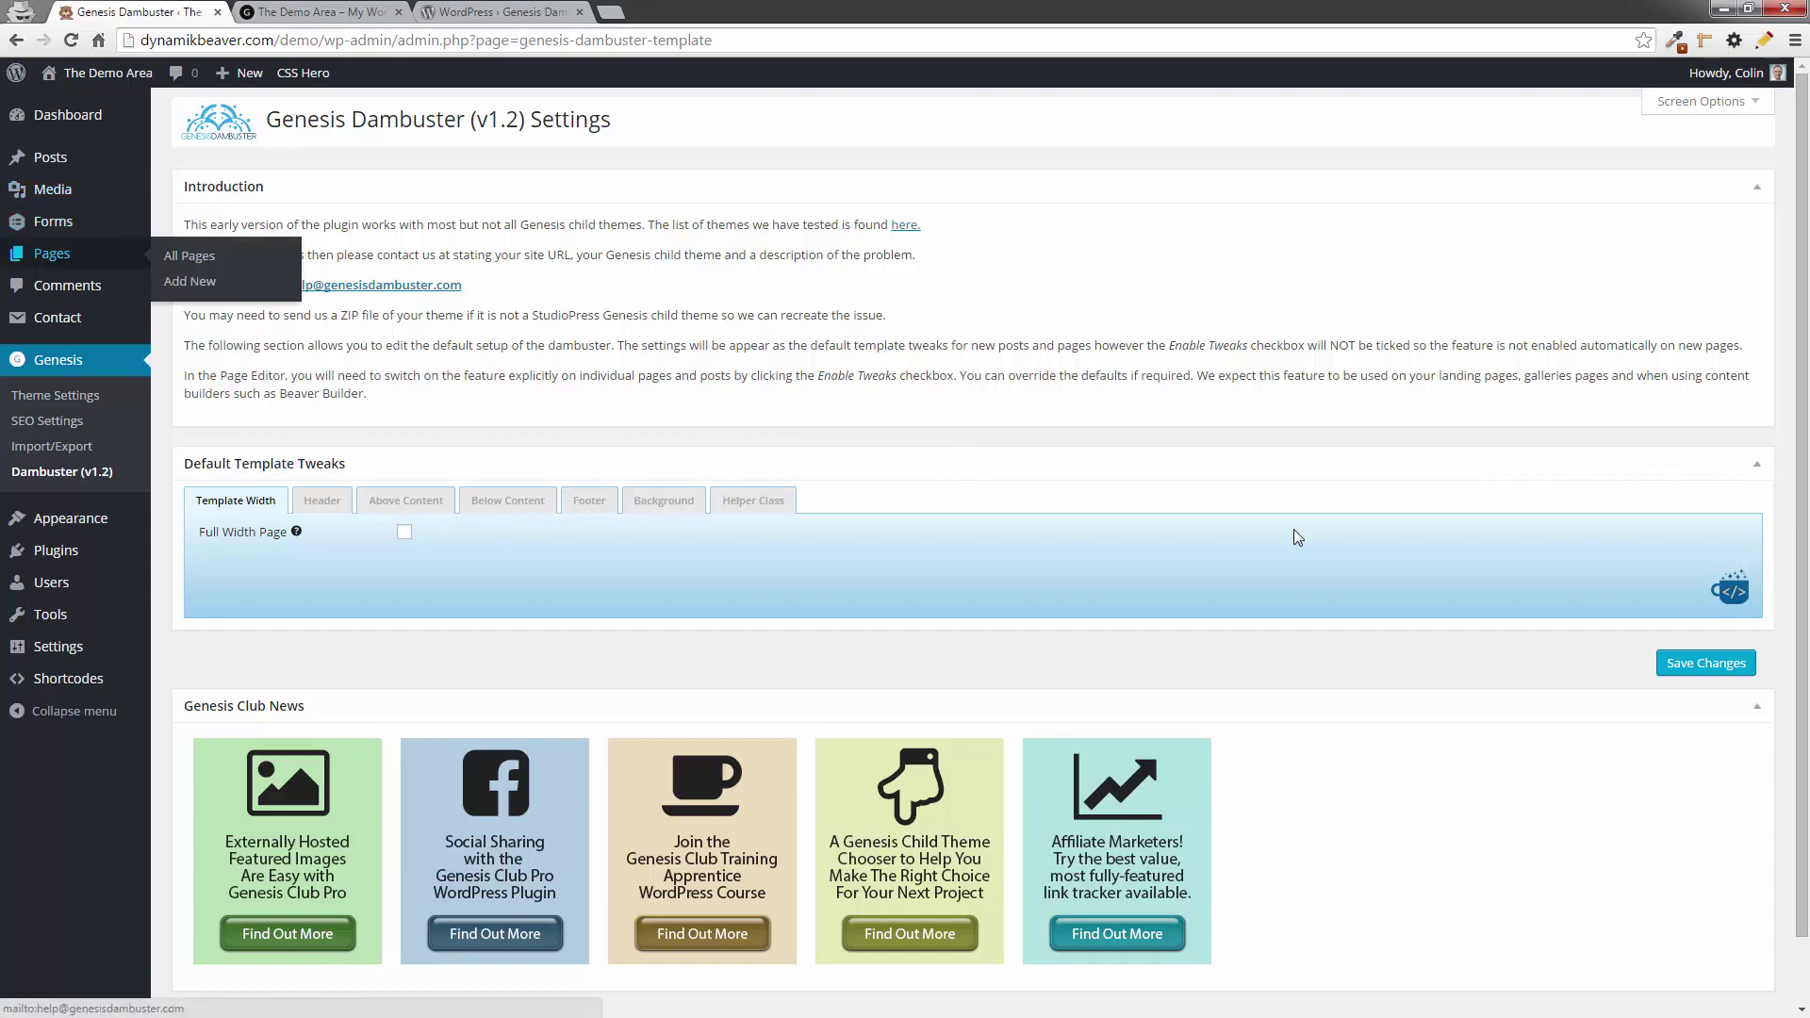
left_click(1701, 663)
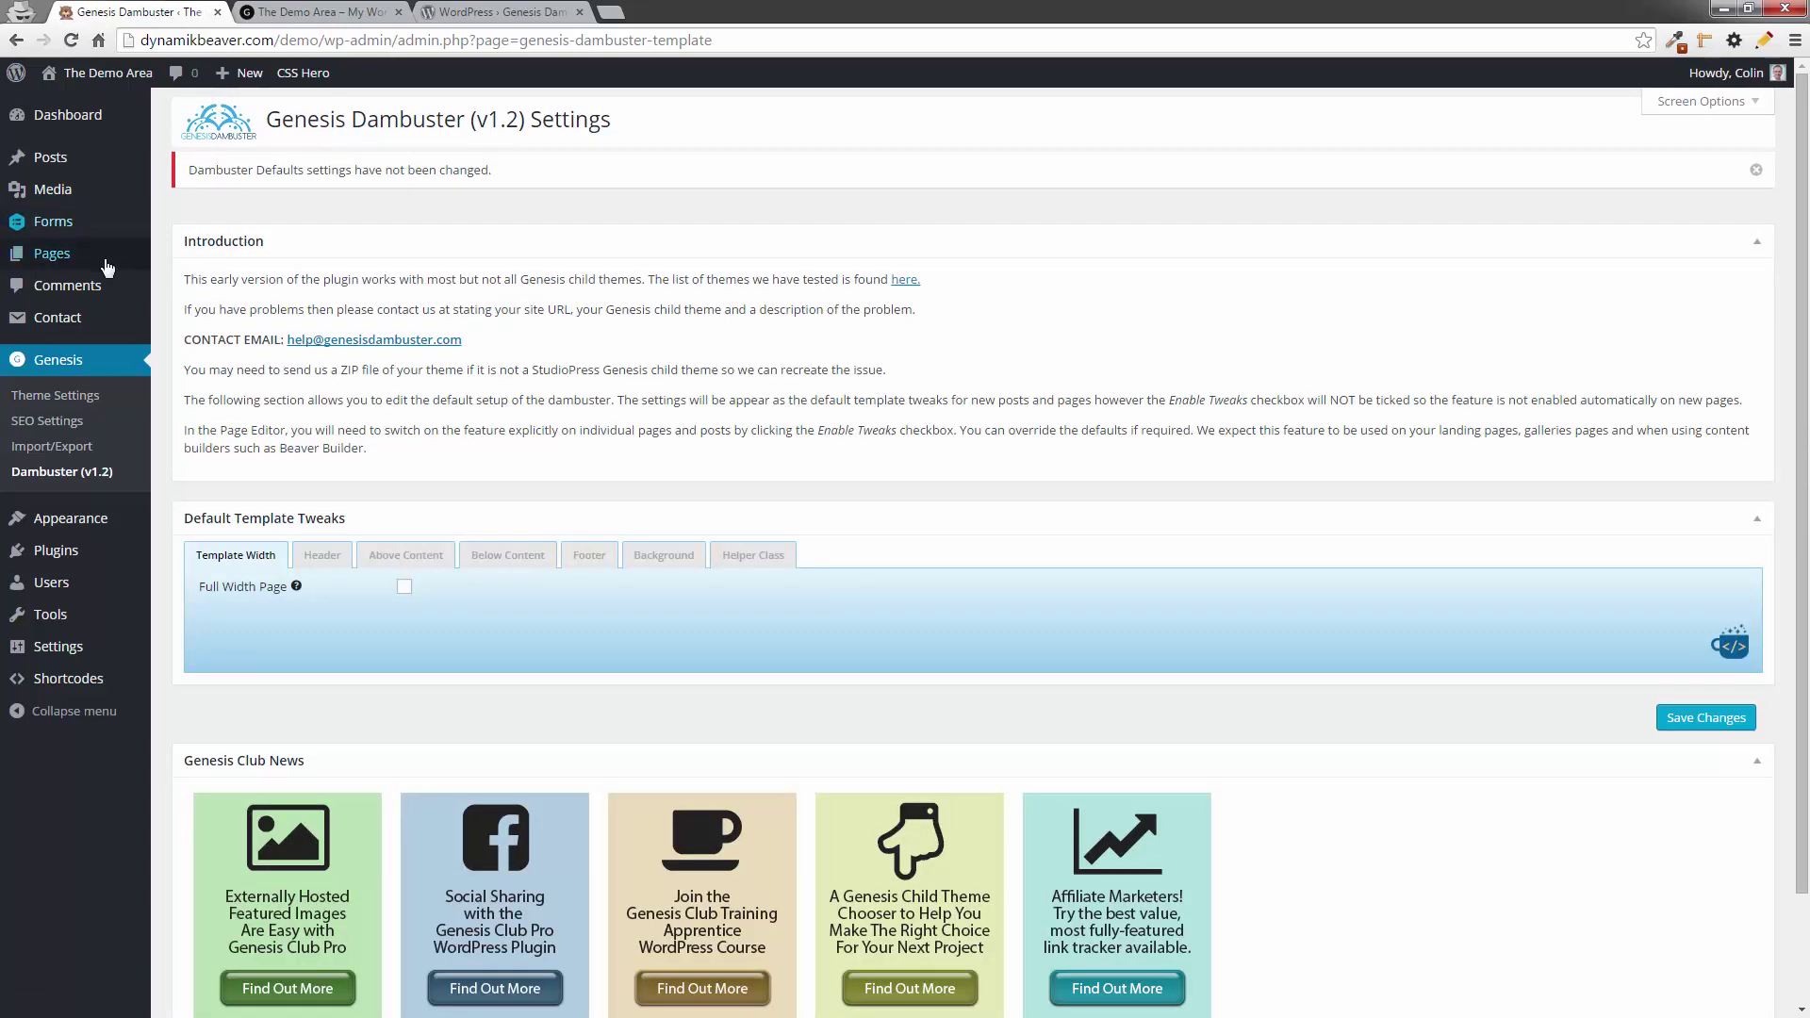
- Open the Home page from All Pages and scroll down to its Genesis Dambuster box
left_click(62, 258)
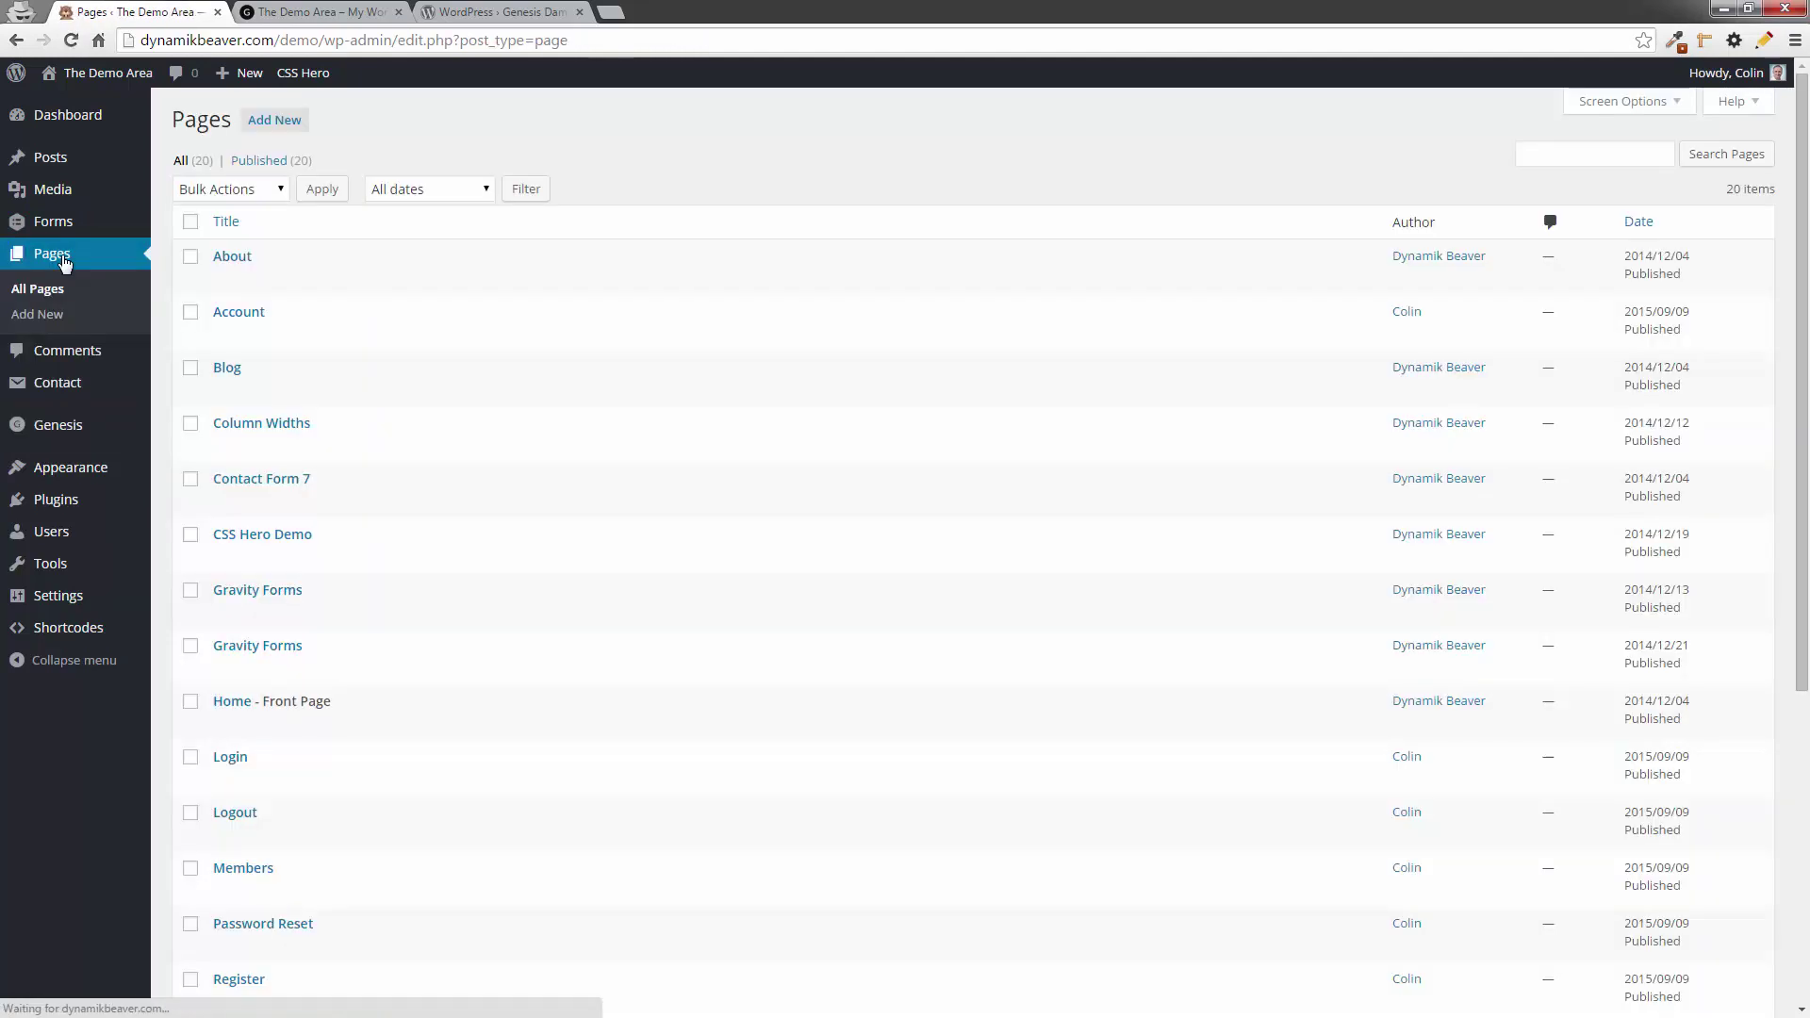
scroll(339, 383, "down", 2)
left_click(235, 519)
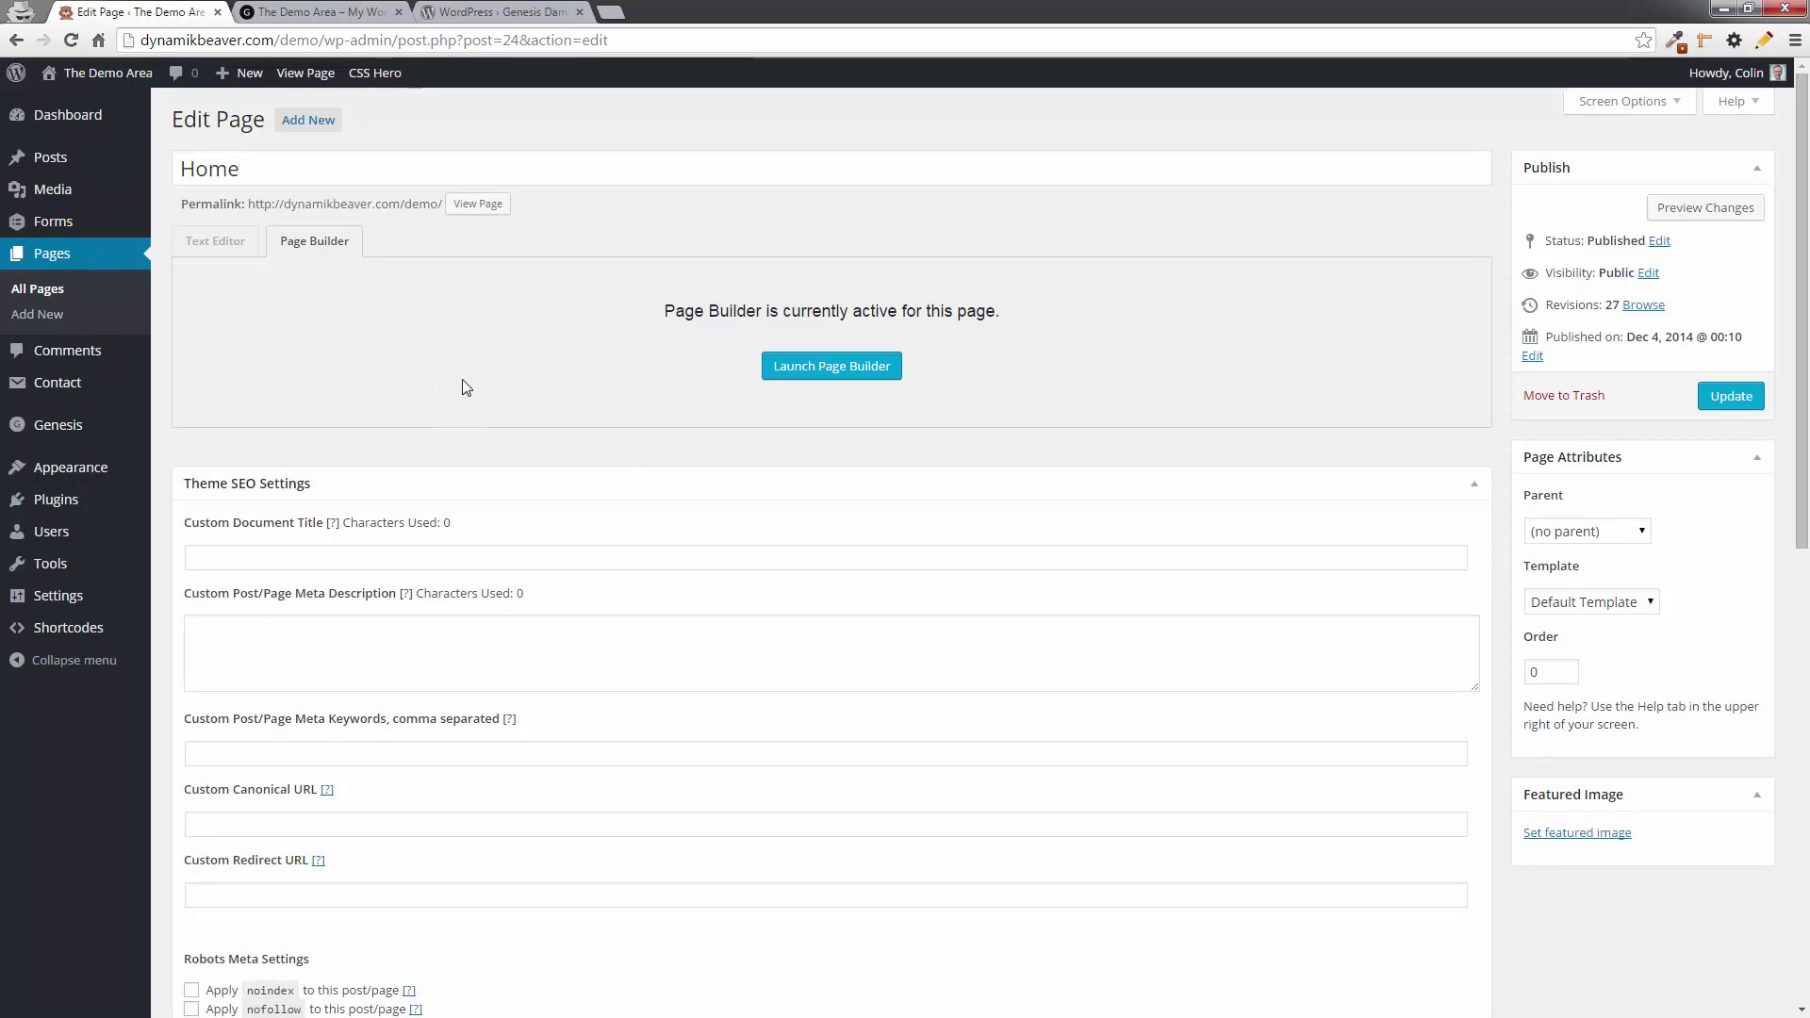
scroll(647, 377, "down", 6)
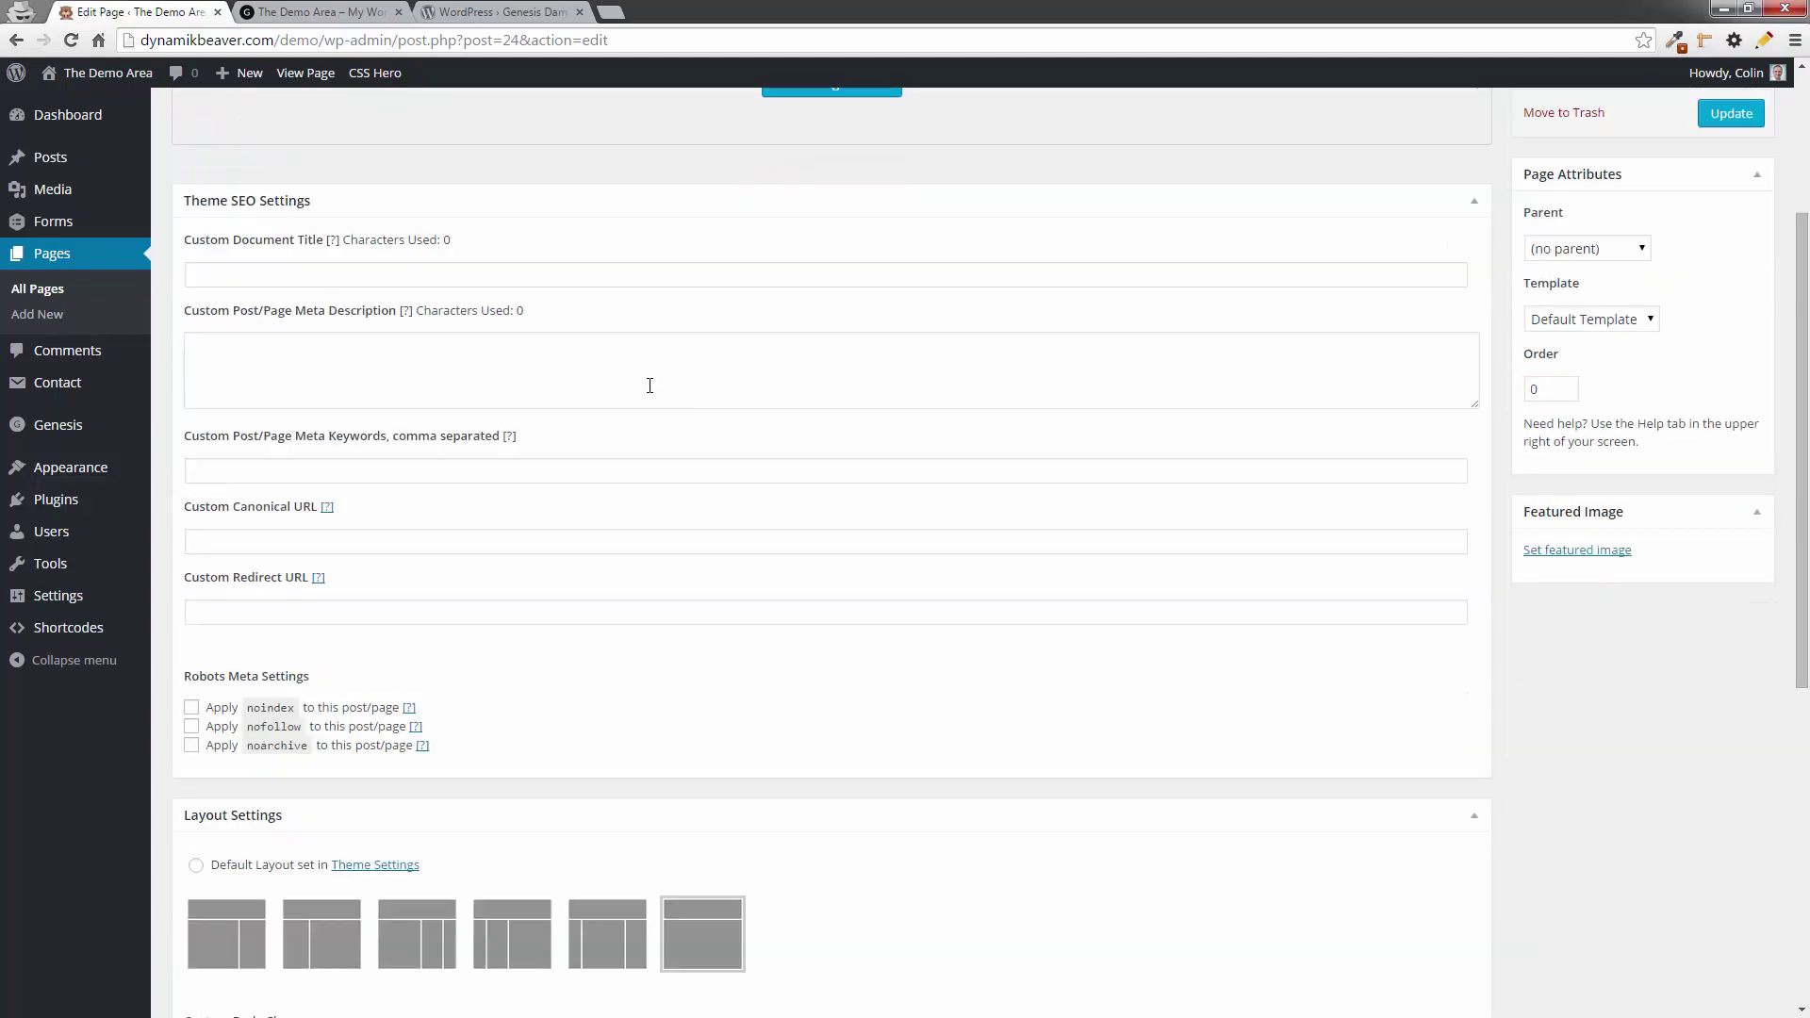
scroll(655, 407, "down", 4)
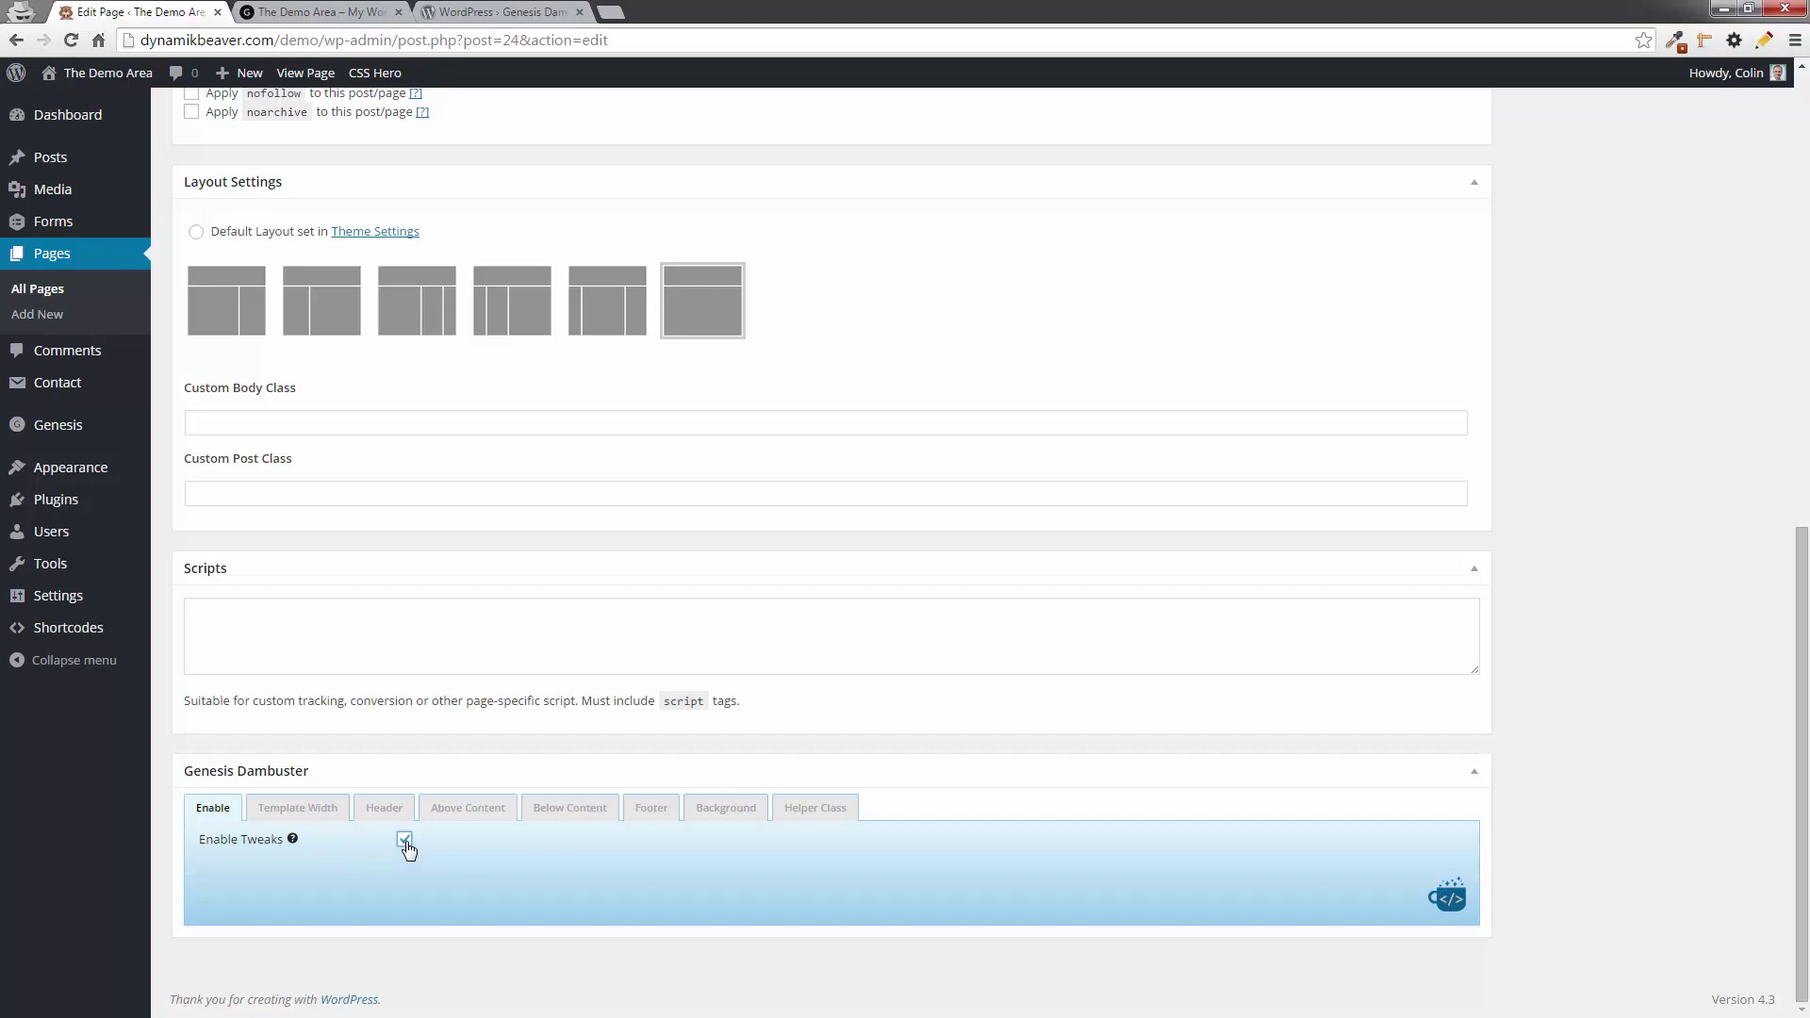
- Tick Full Width Page in the Home page's Dambuster Template Width tweak and update the page
left_click(318, 816)
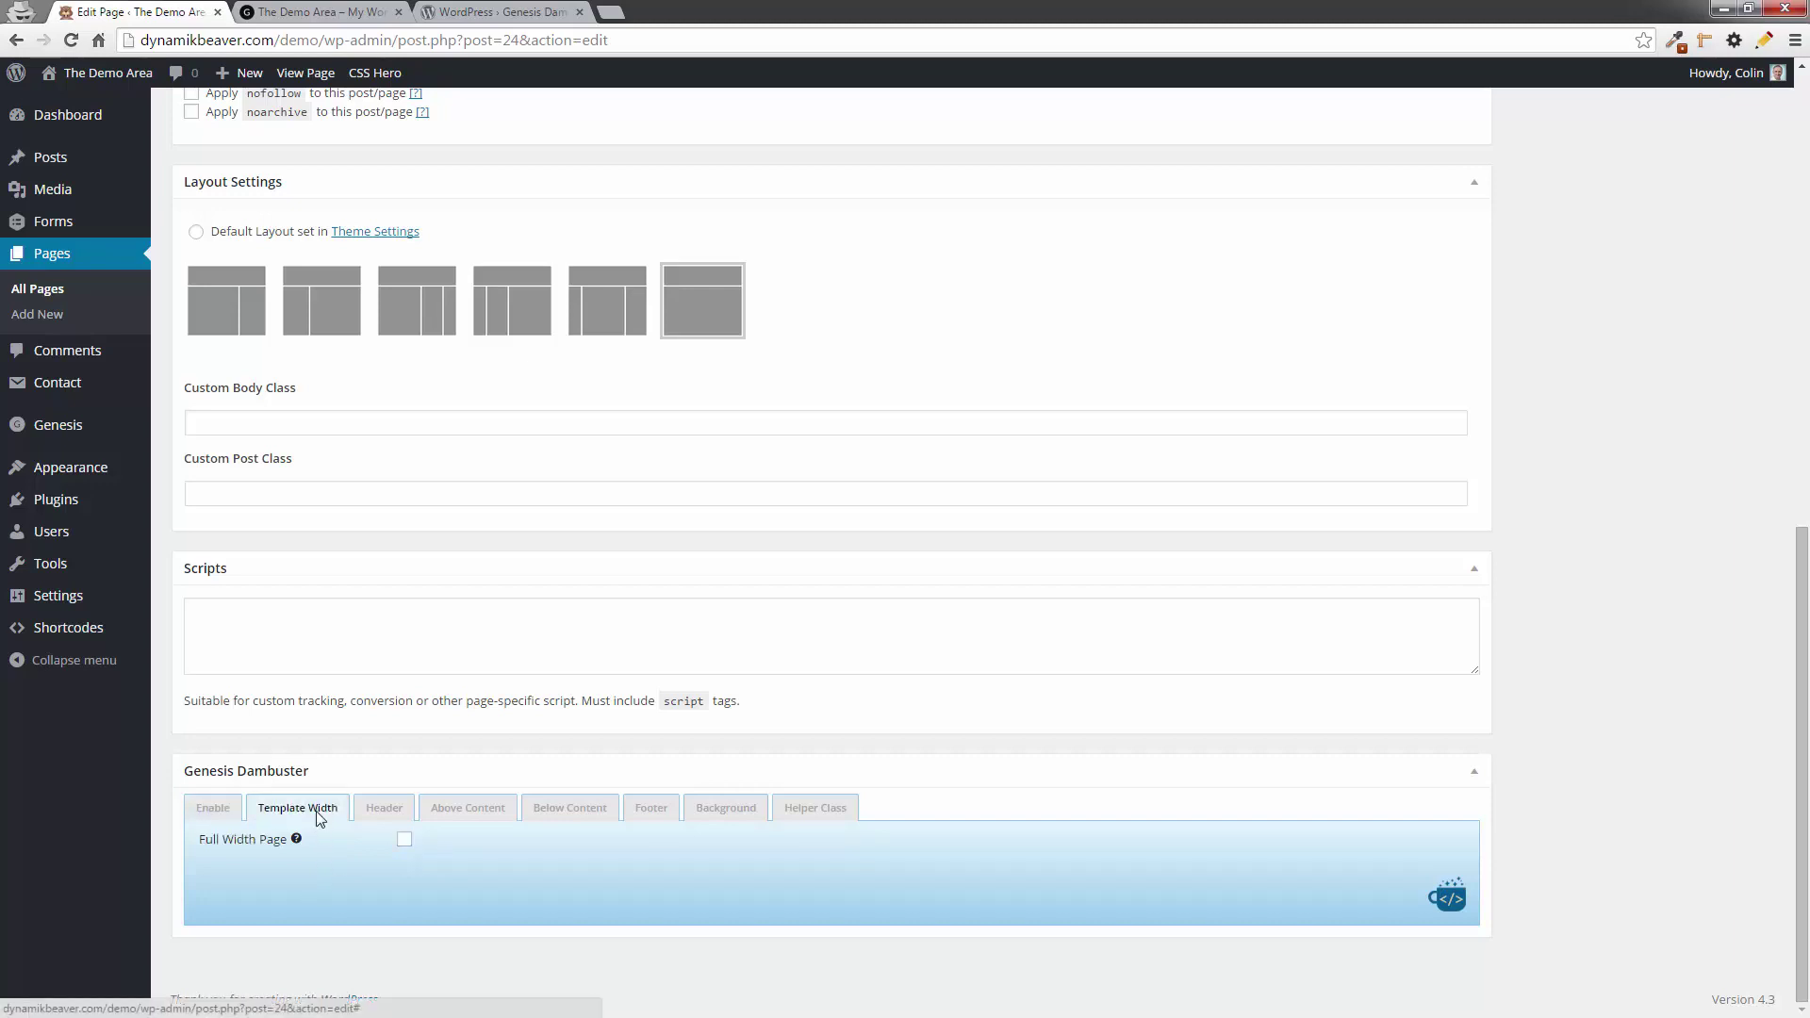
left_click(403, 842)
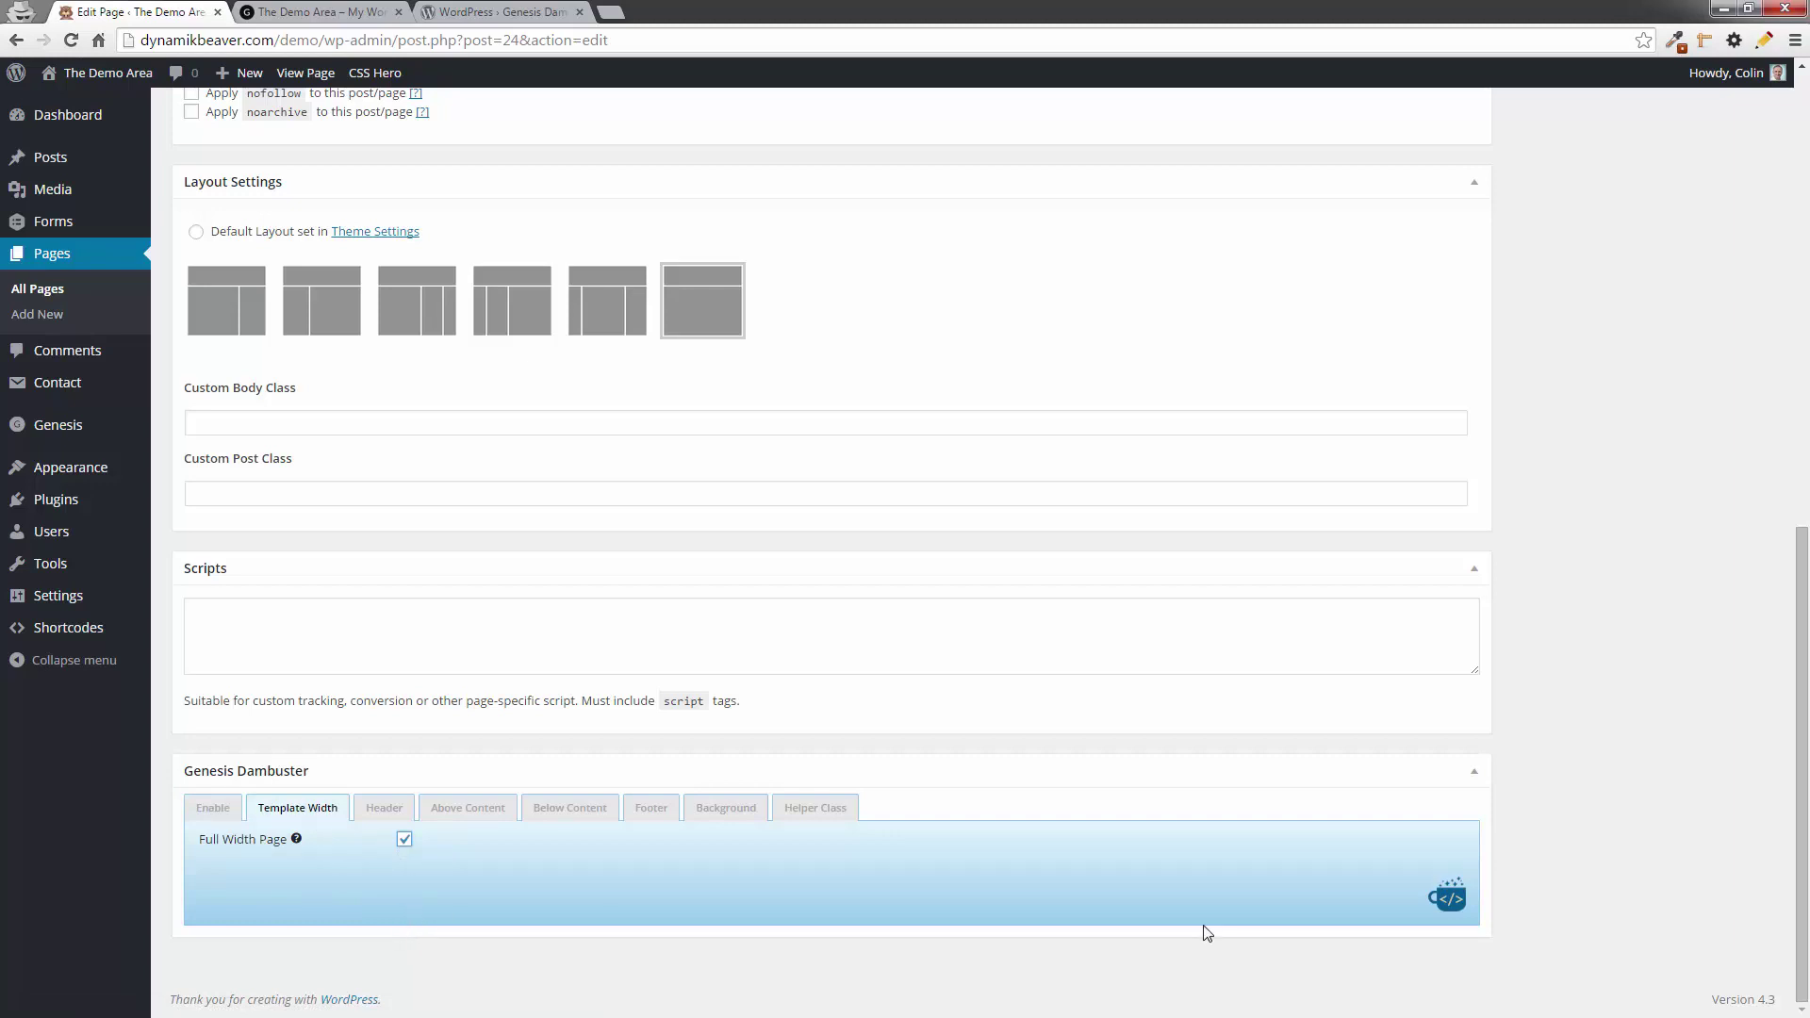
scroll(1404, 775, "up", 3)
scroll(1577, 536, "up", 4)
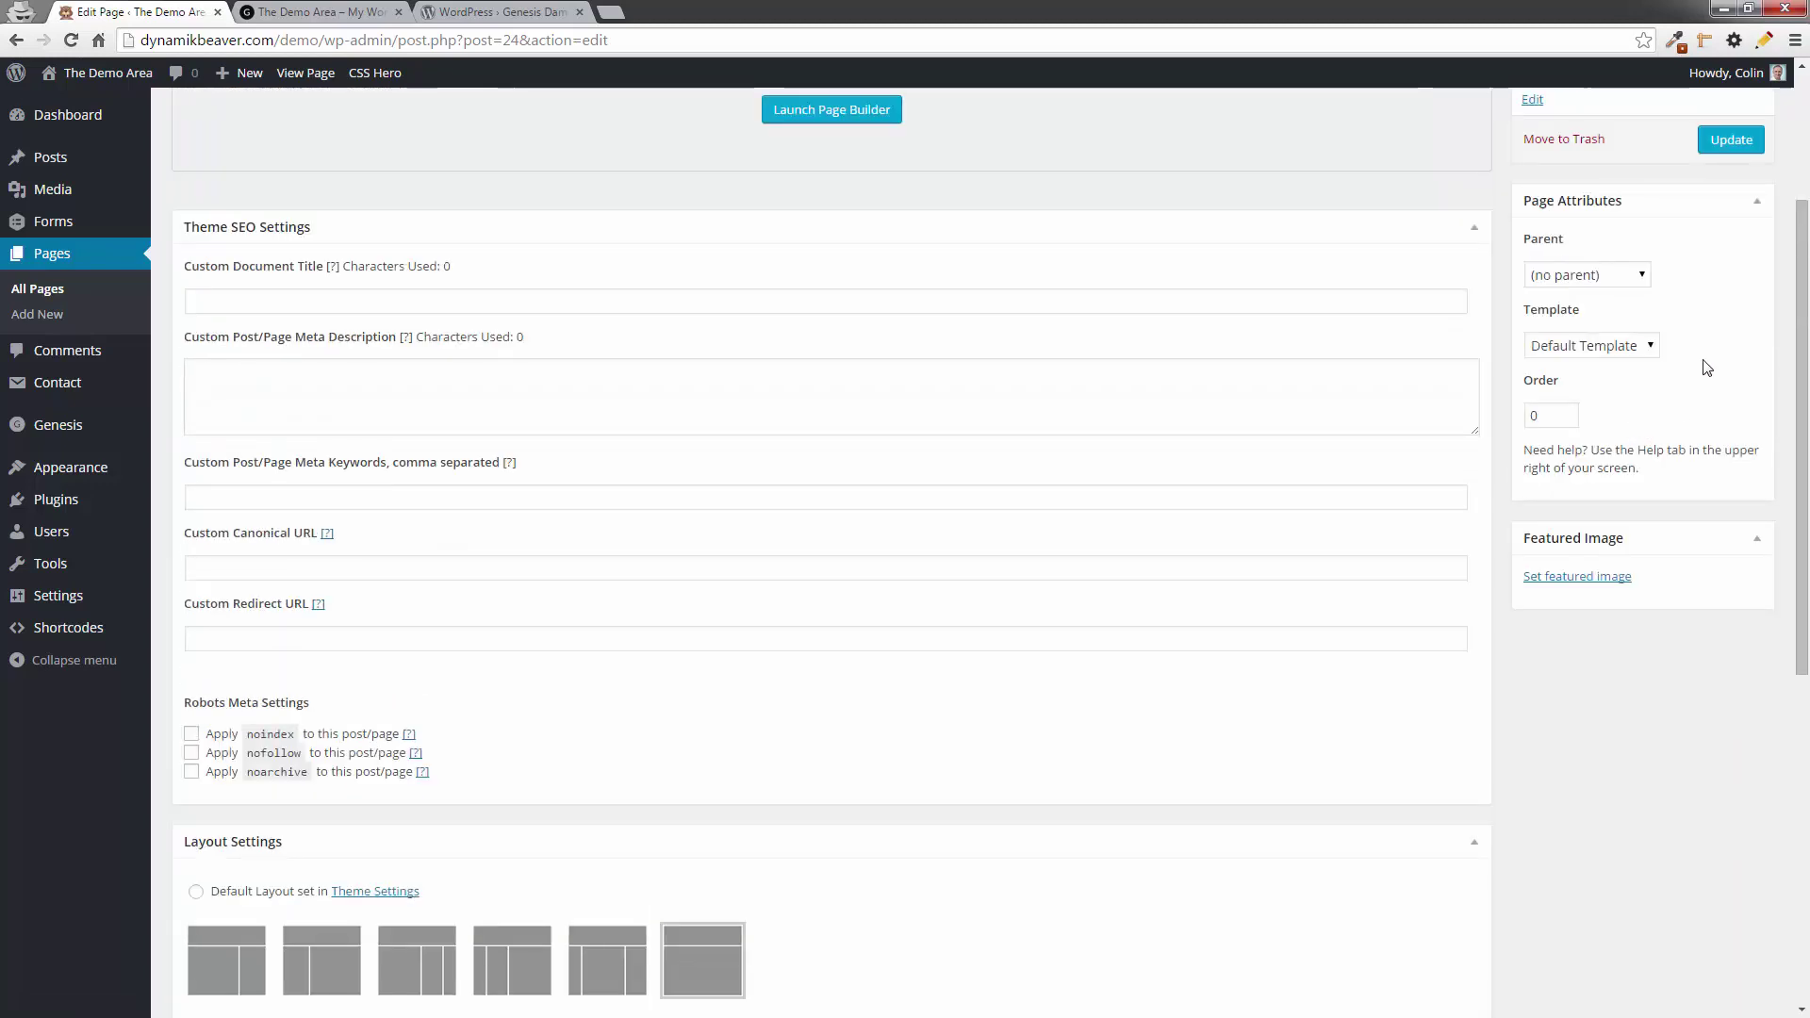
left_click(1730, 139)
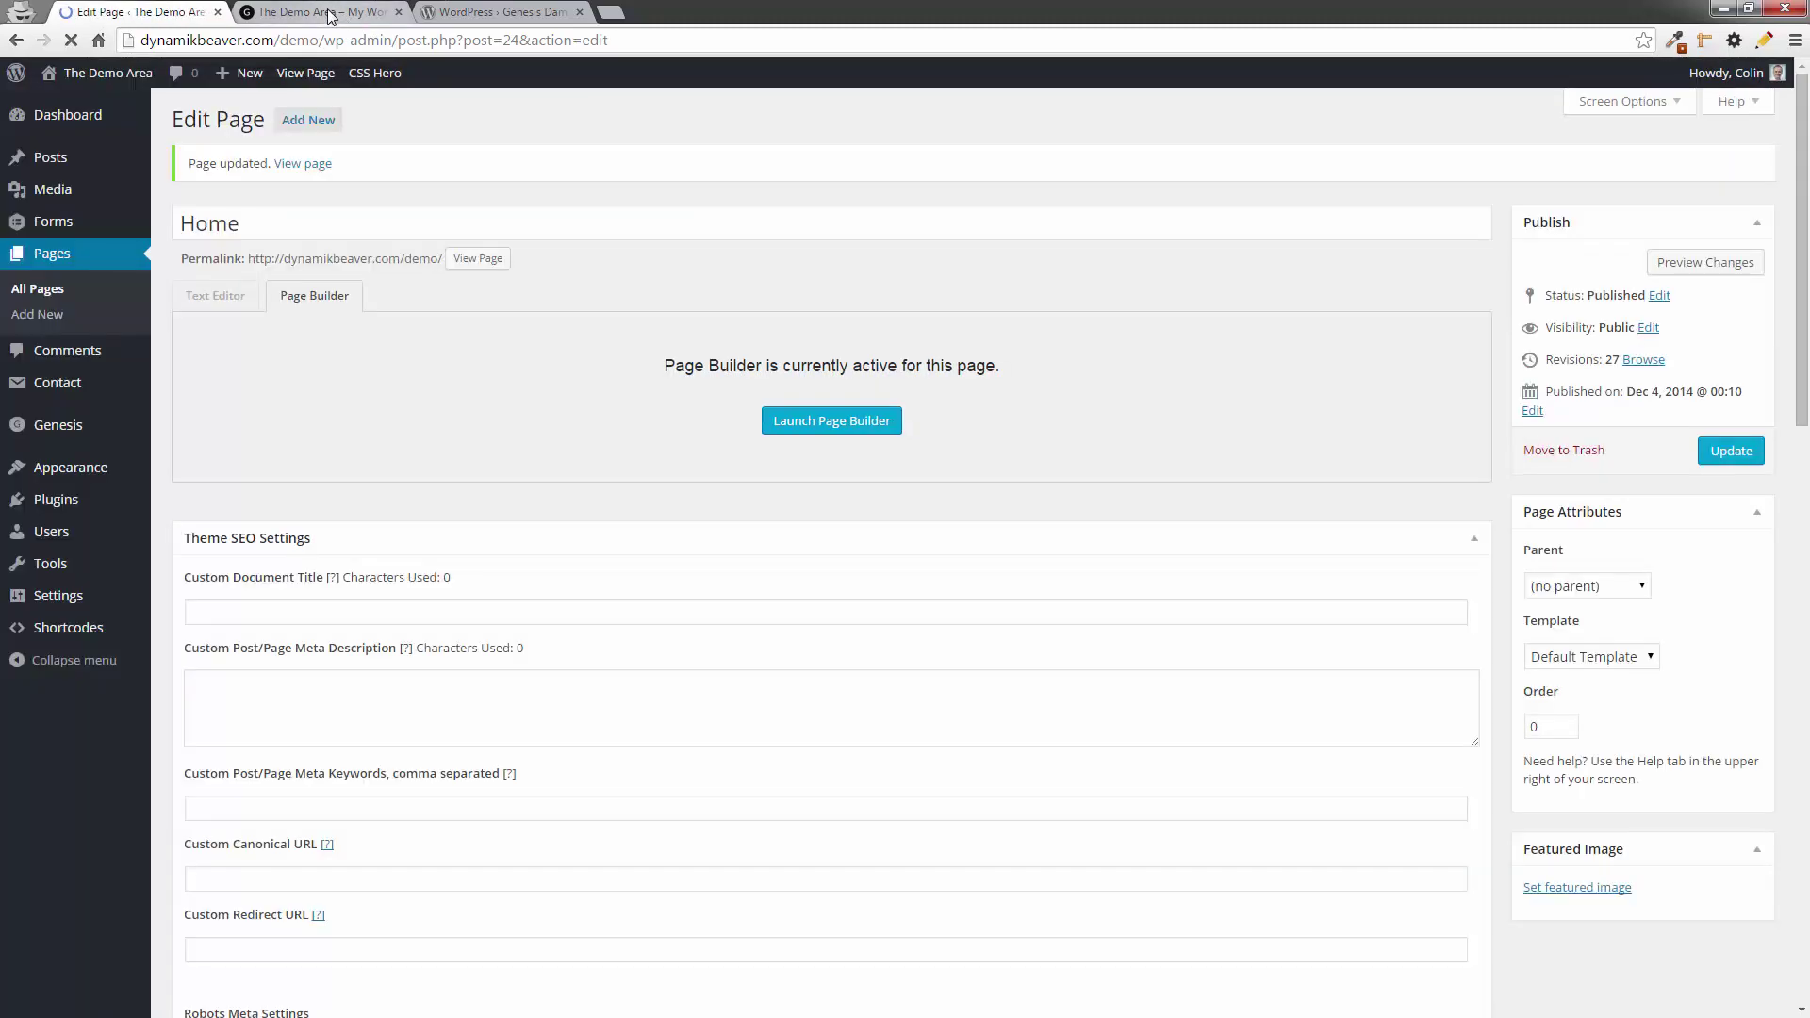
- Scroll through the live Home page to see the hero image stretching across the full window width
left_click(330, 13)
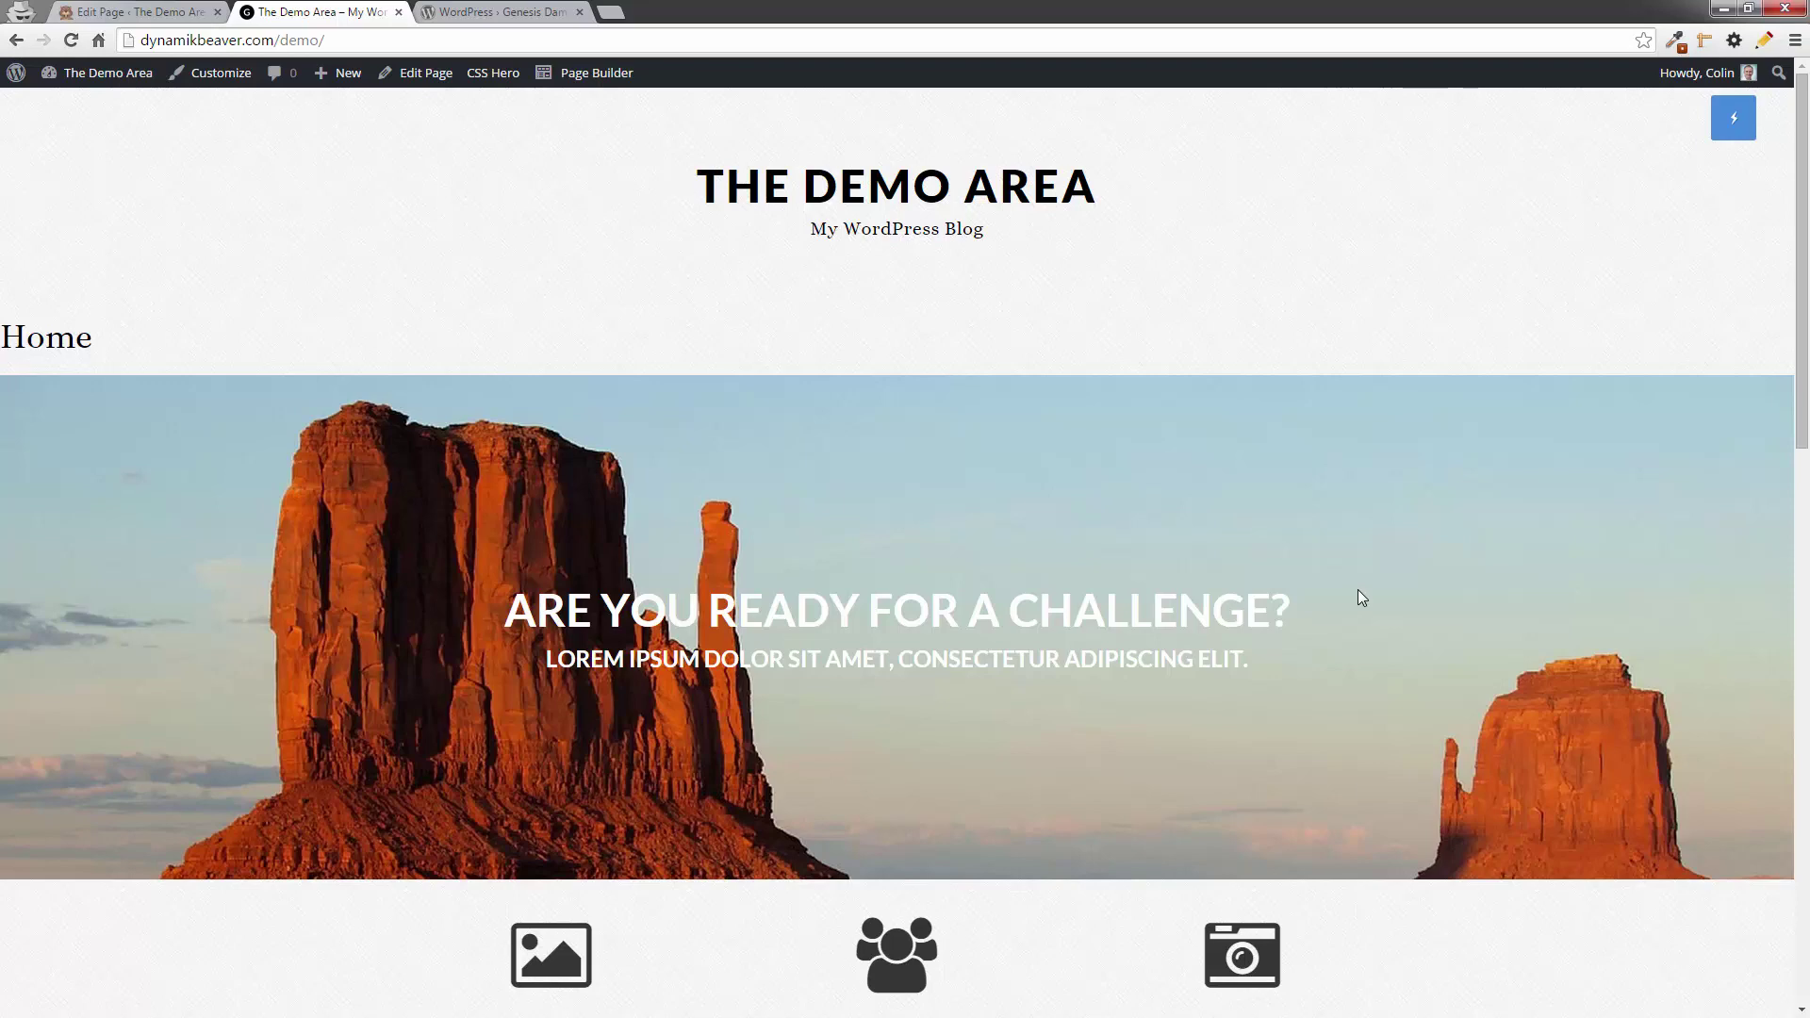
scroll(1359, 590, "down", 8)
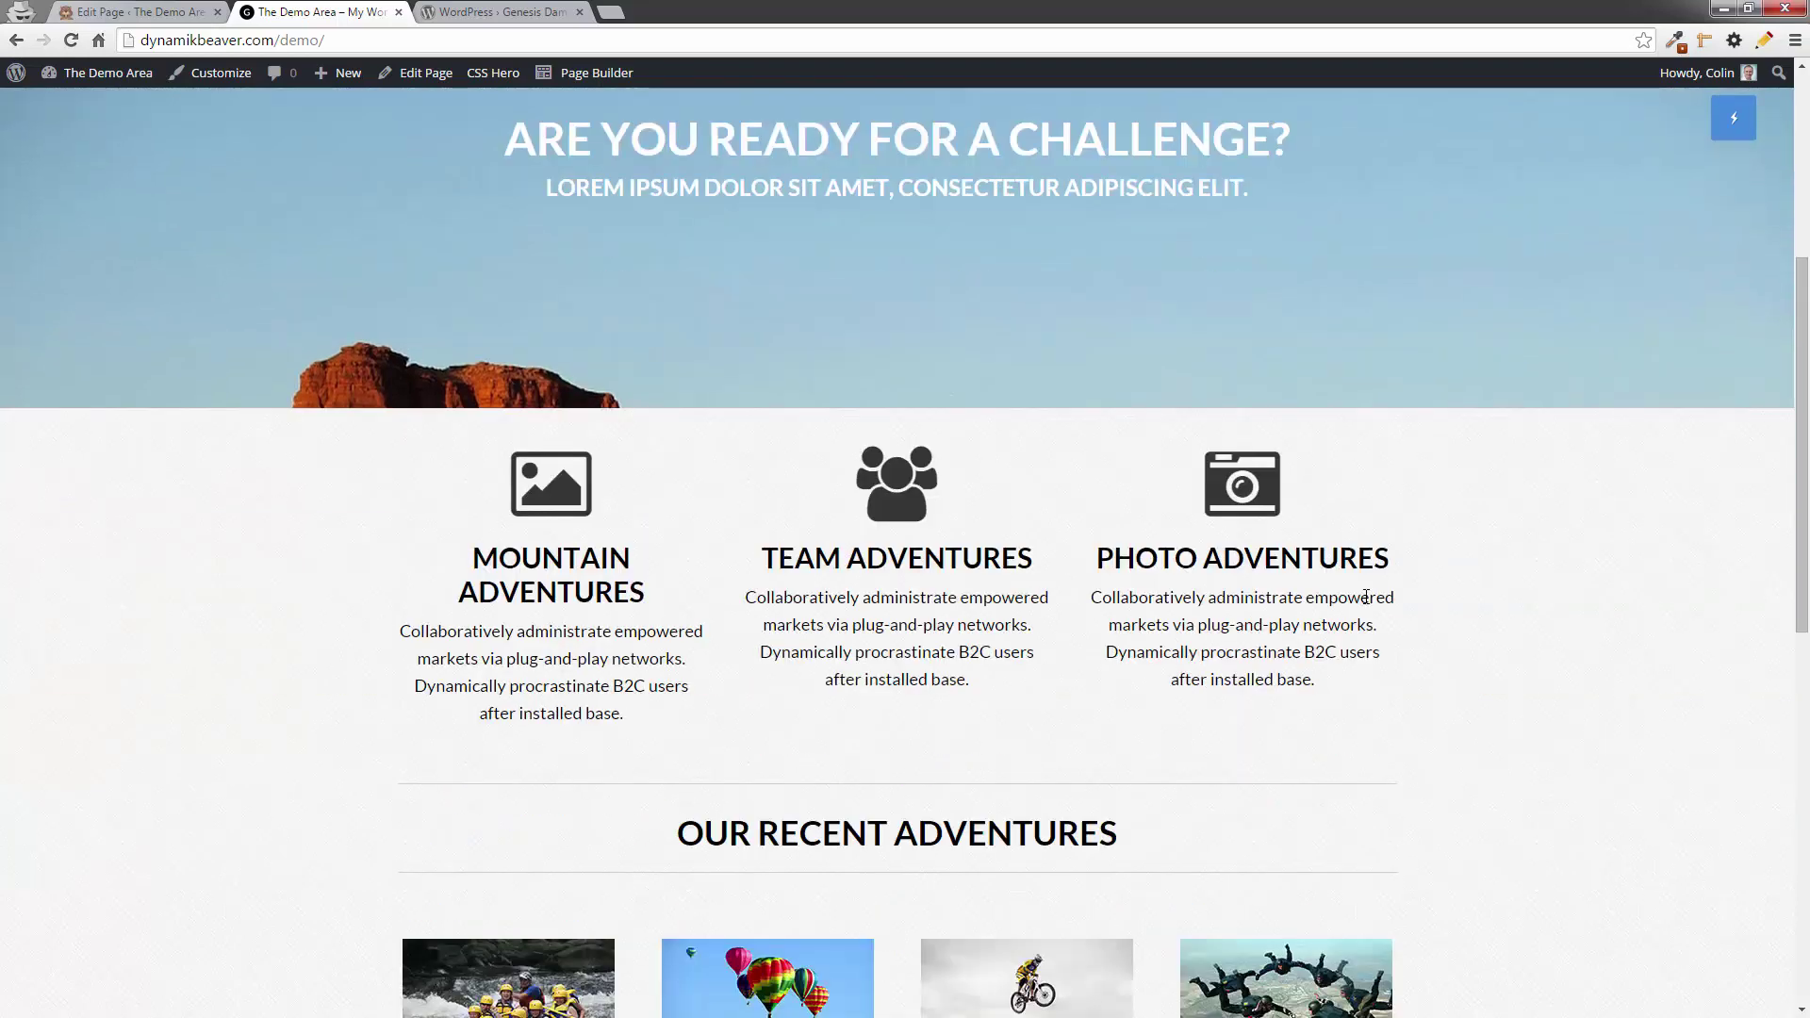
scroll(1369, 605, "down", 7)
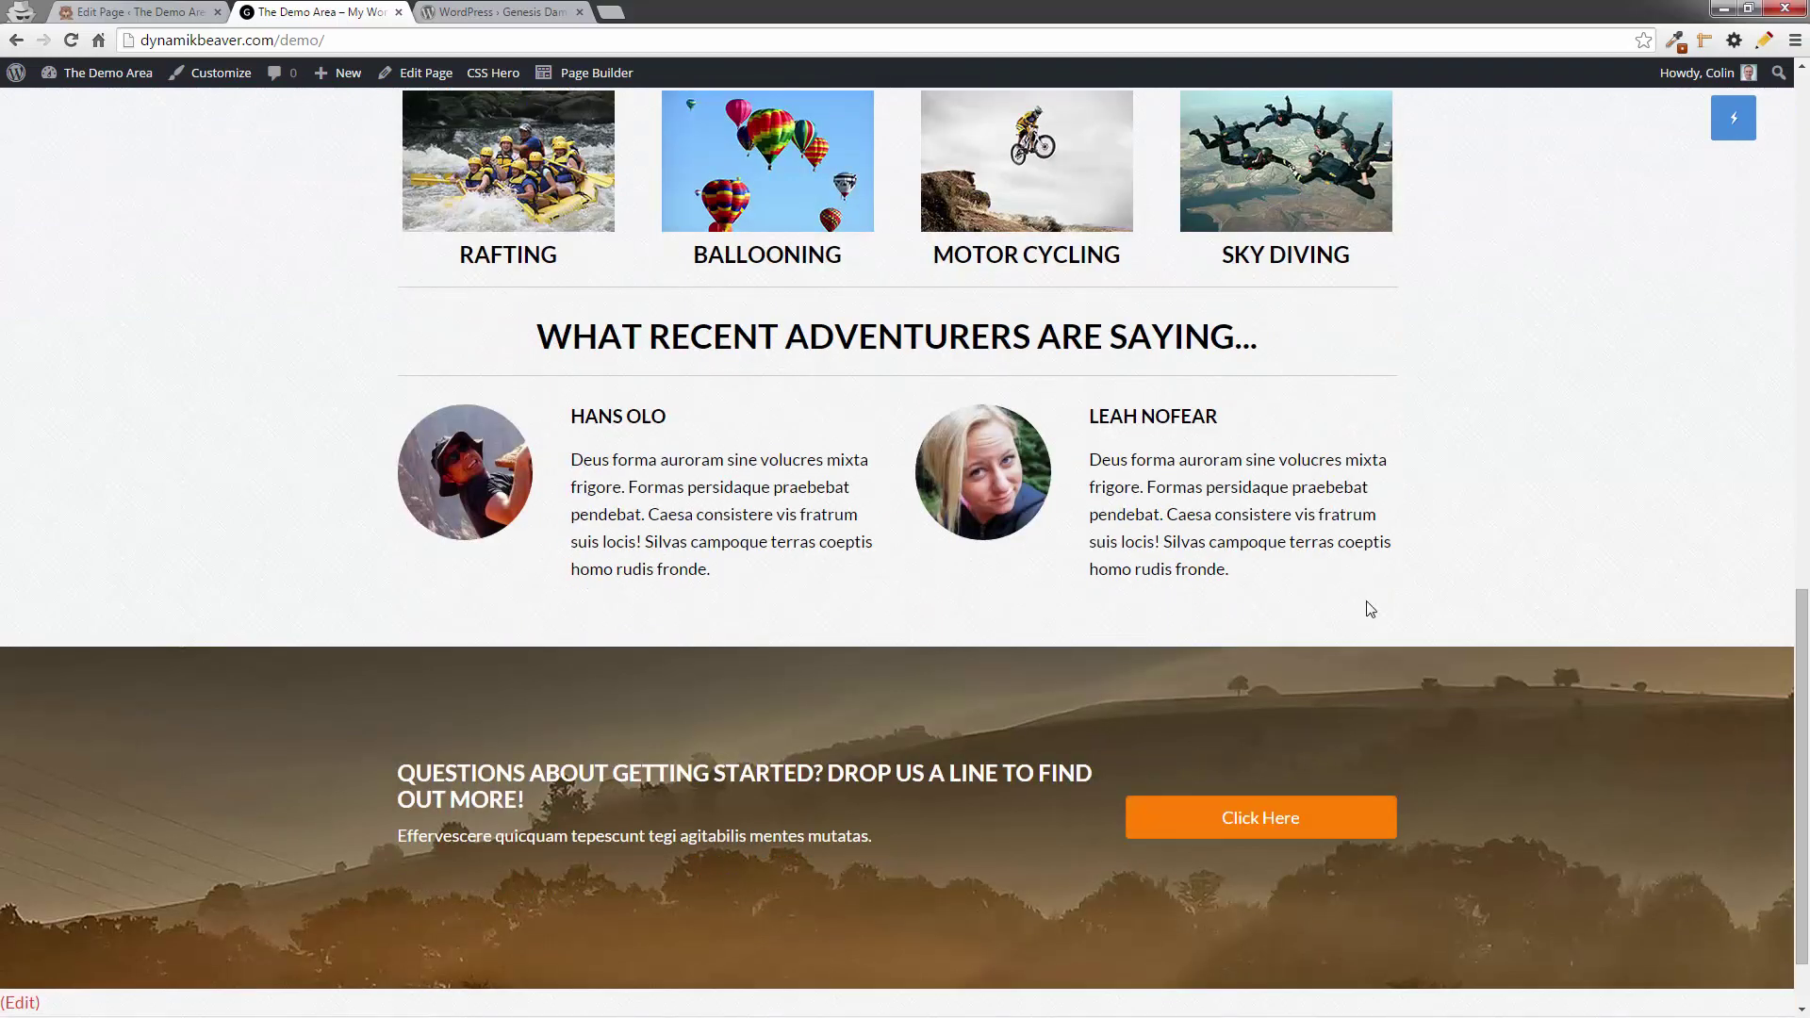
scroll(1368, 615, "up", 15)
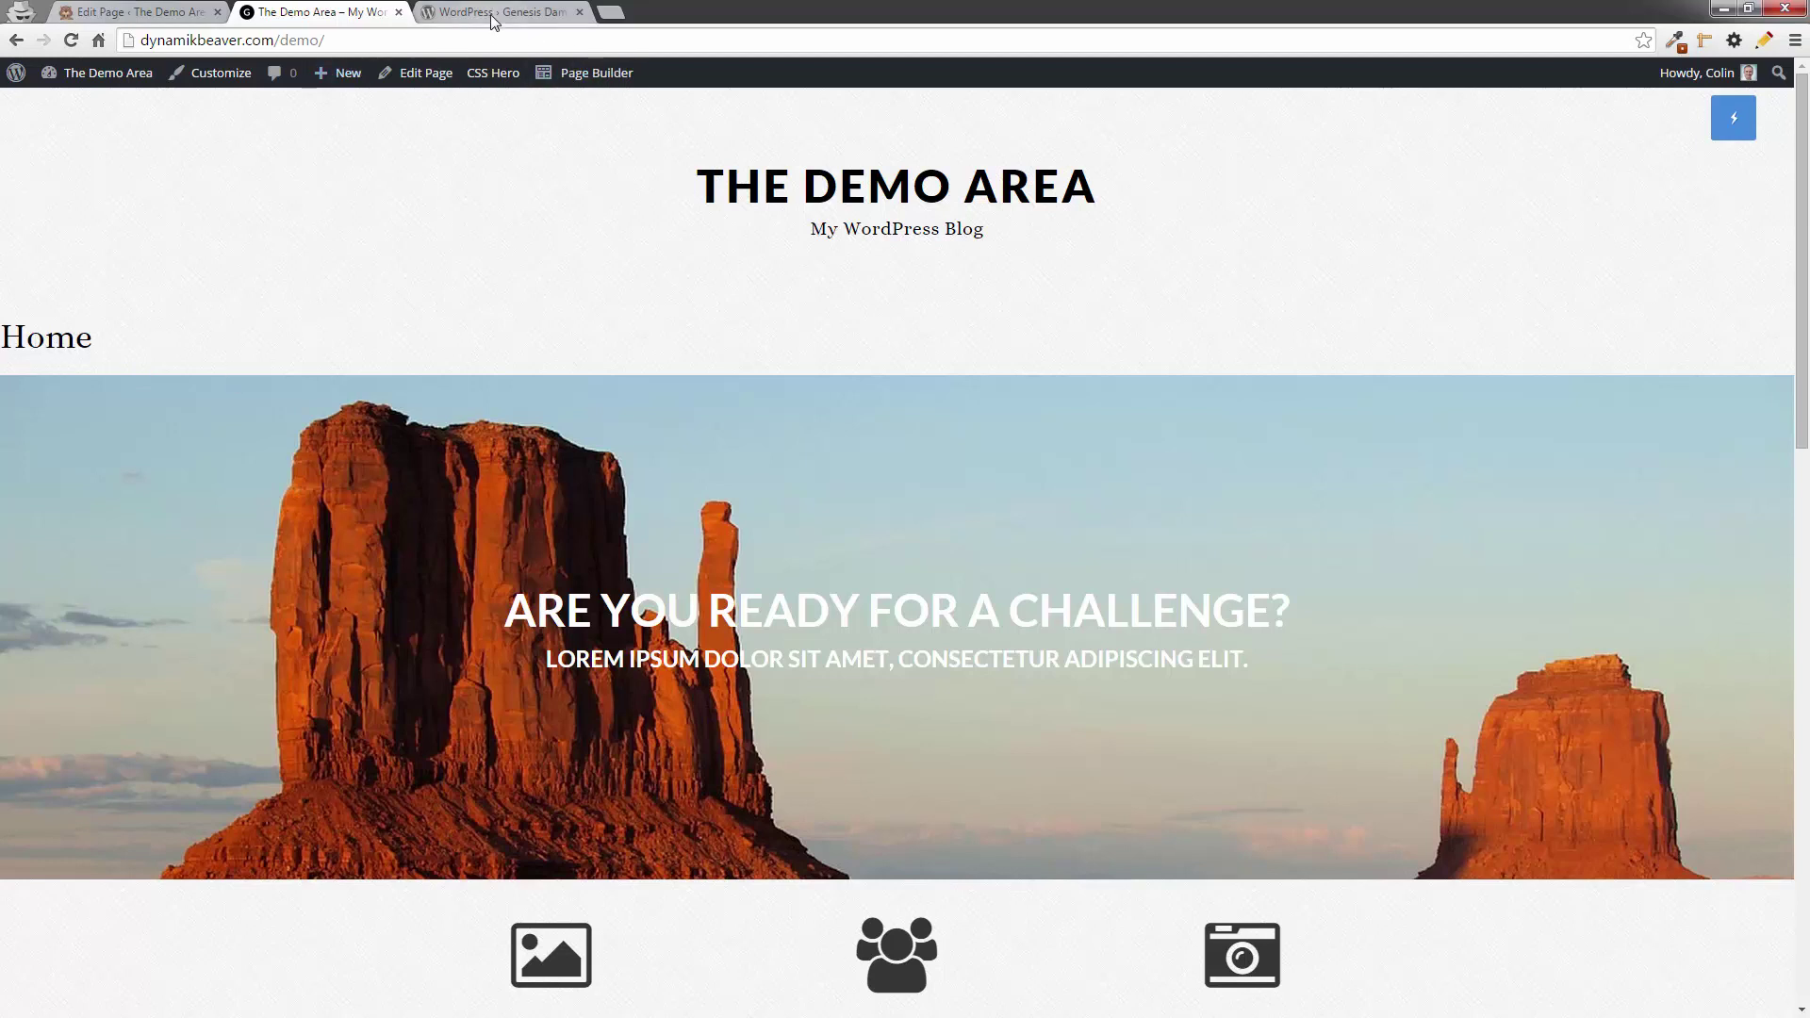
- Tick Dambuster's Remove Post Title under Above Content, update the Home page, and reload the live site
left_click(161, 12)
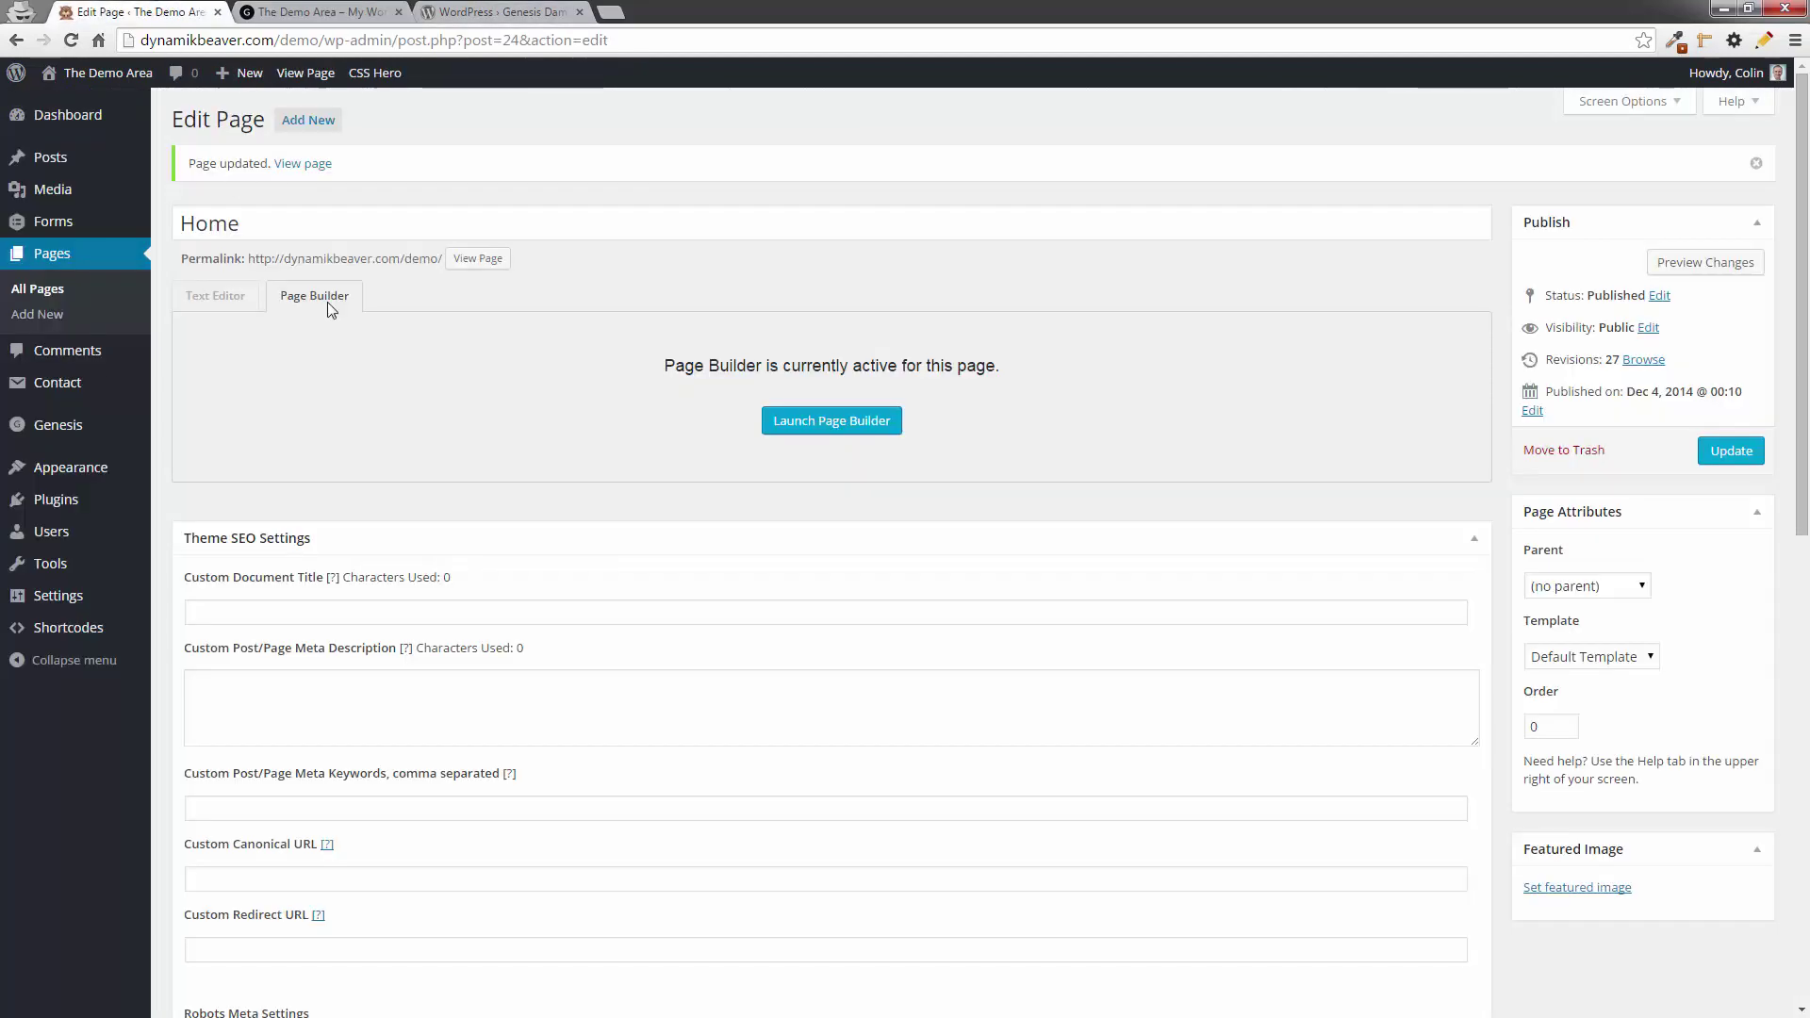
scroll(443, 415, "down", 10)
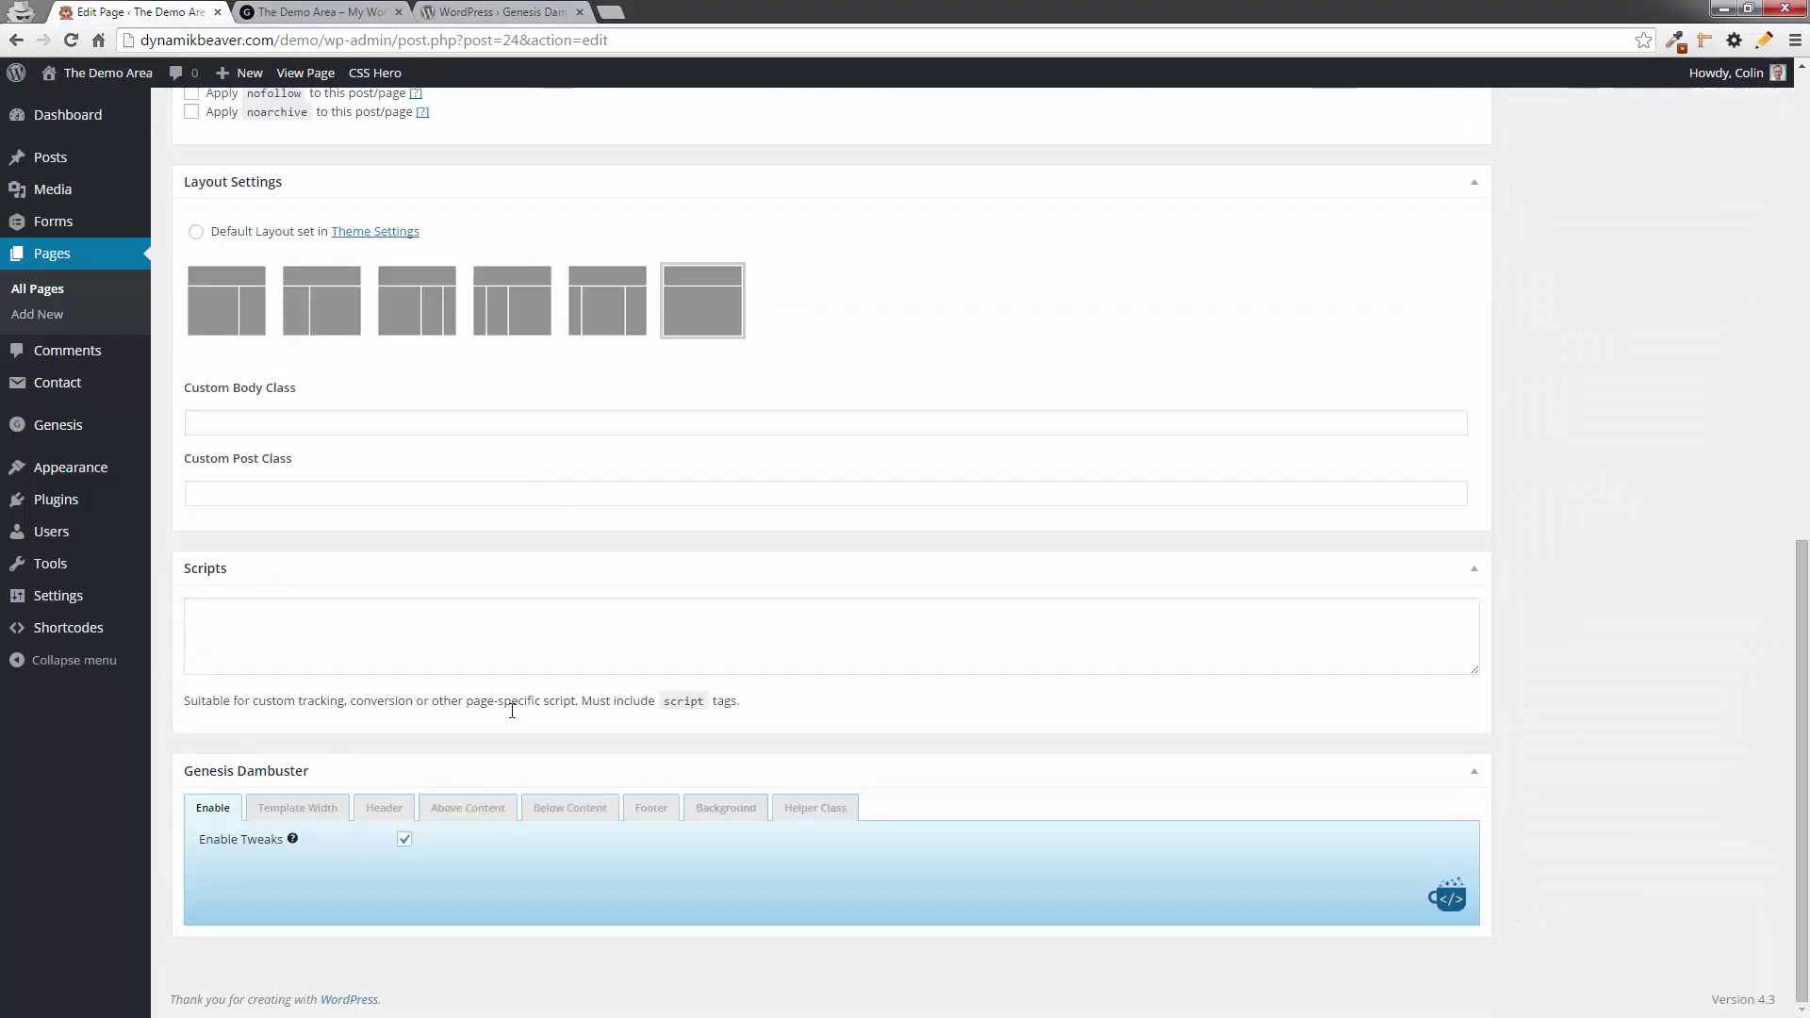
left_click(389, 815)
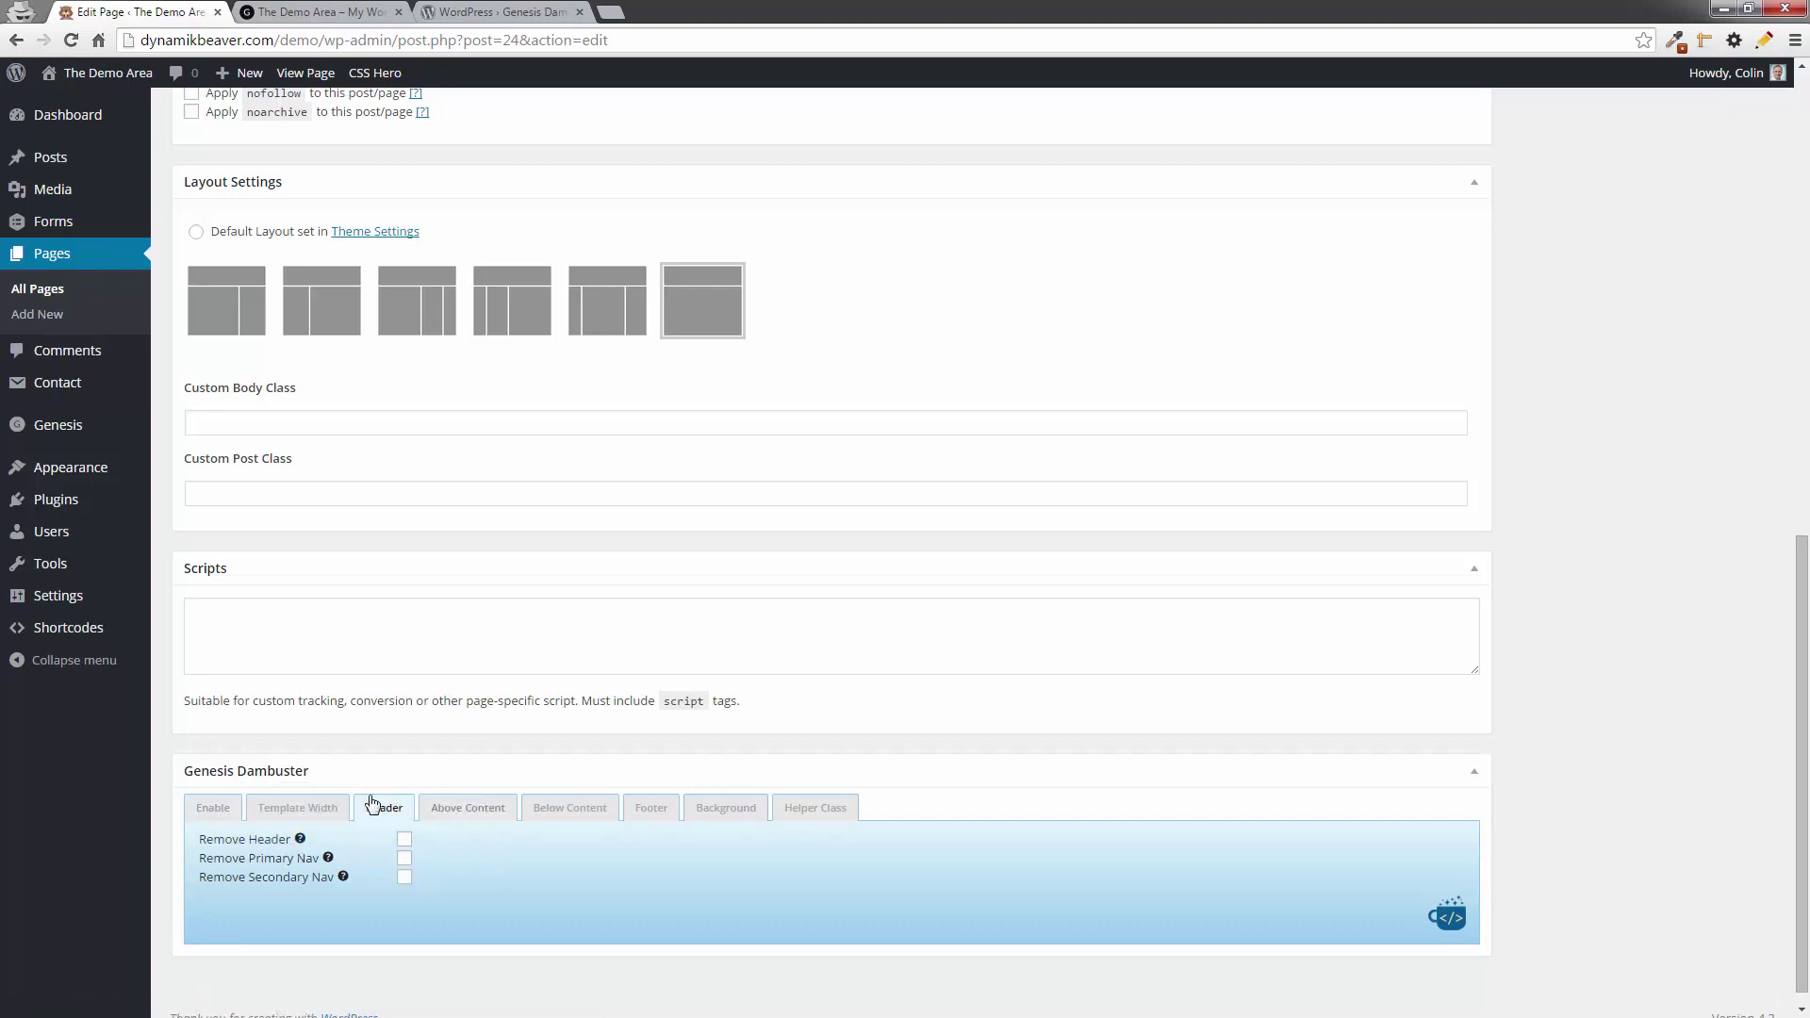
left_click(479, 809)
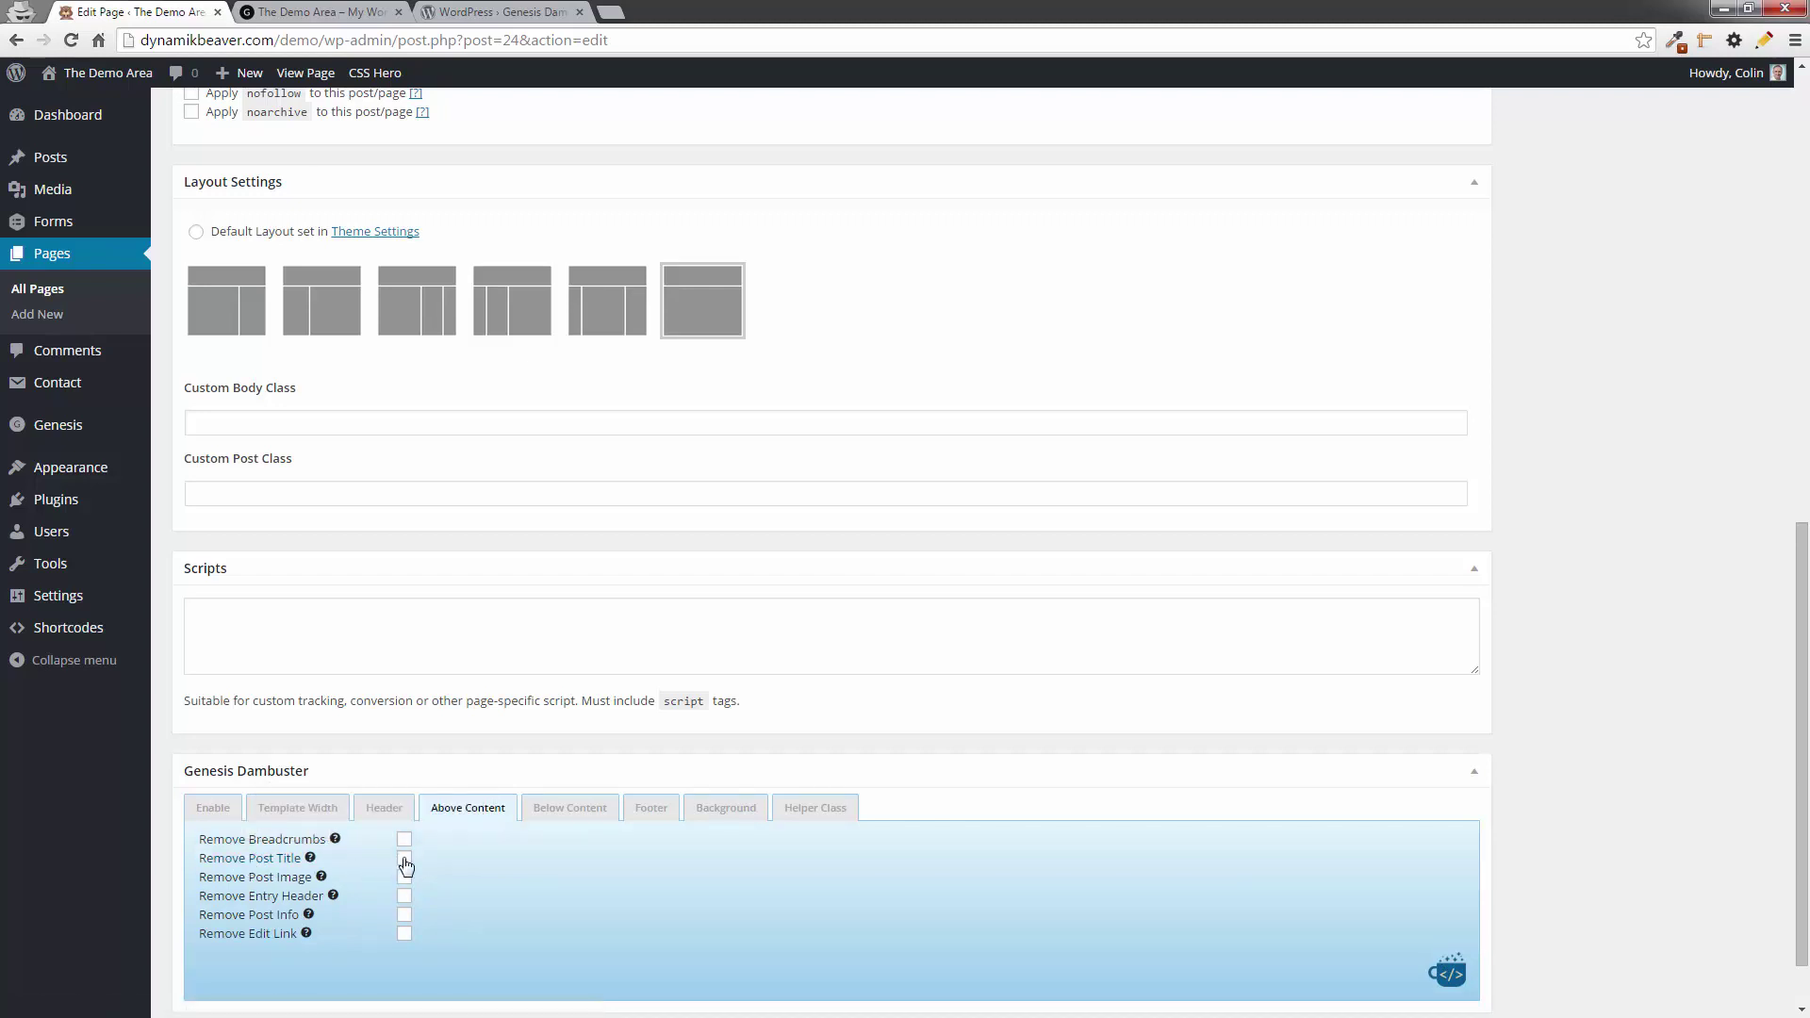
scroll(1687, 367, "up", 5)
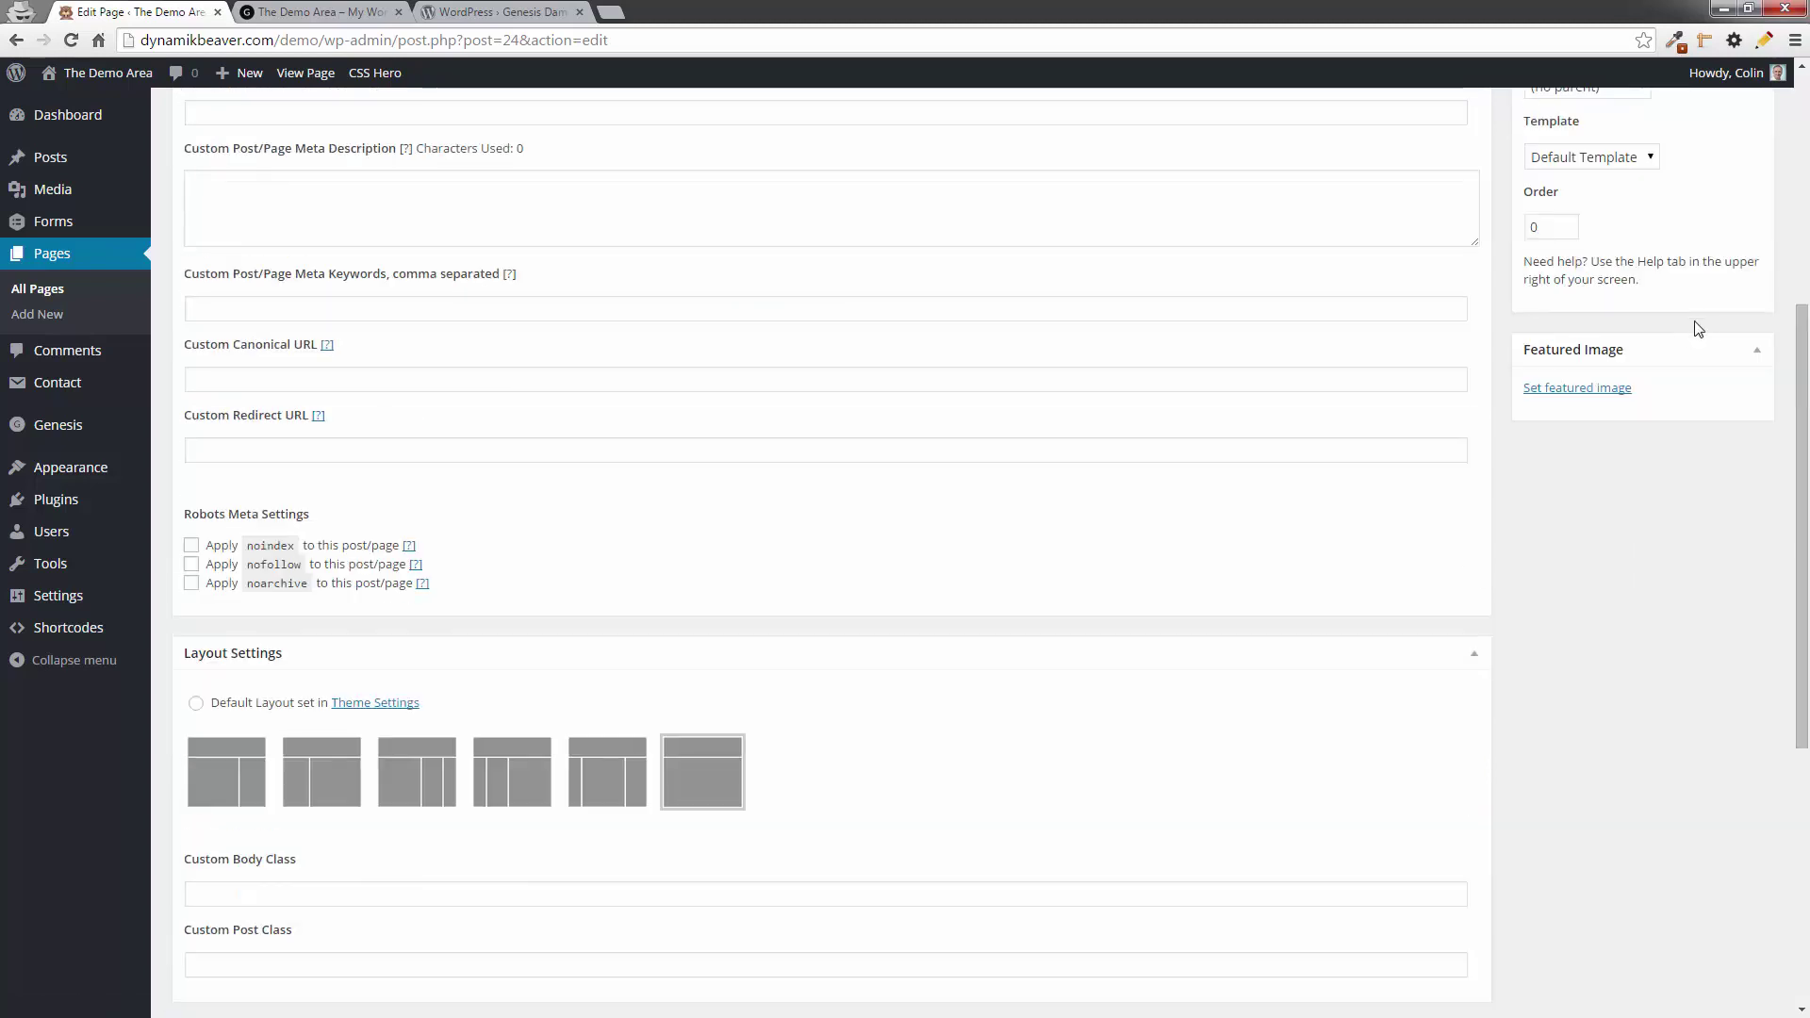
scroll(1695, 335, "up", 5)
left_click(1729, 449)
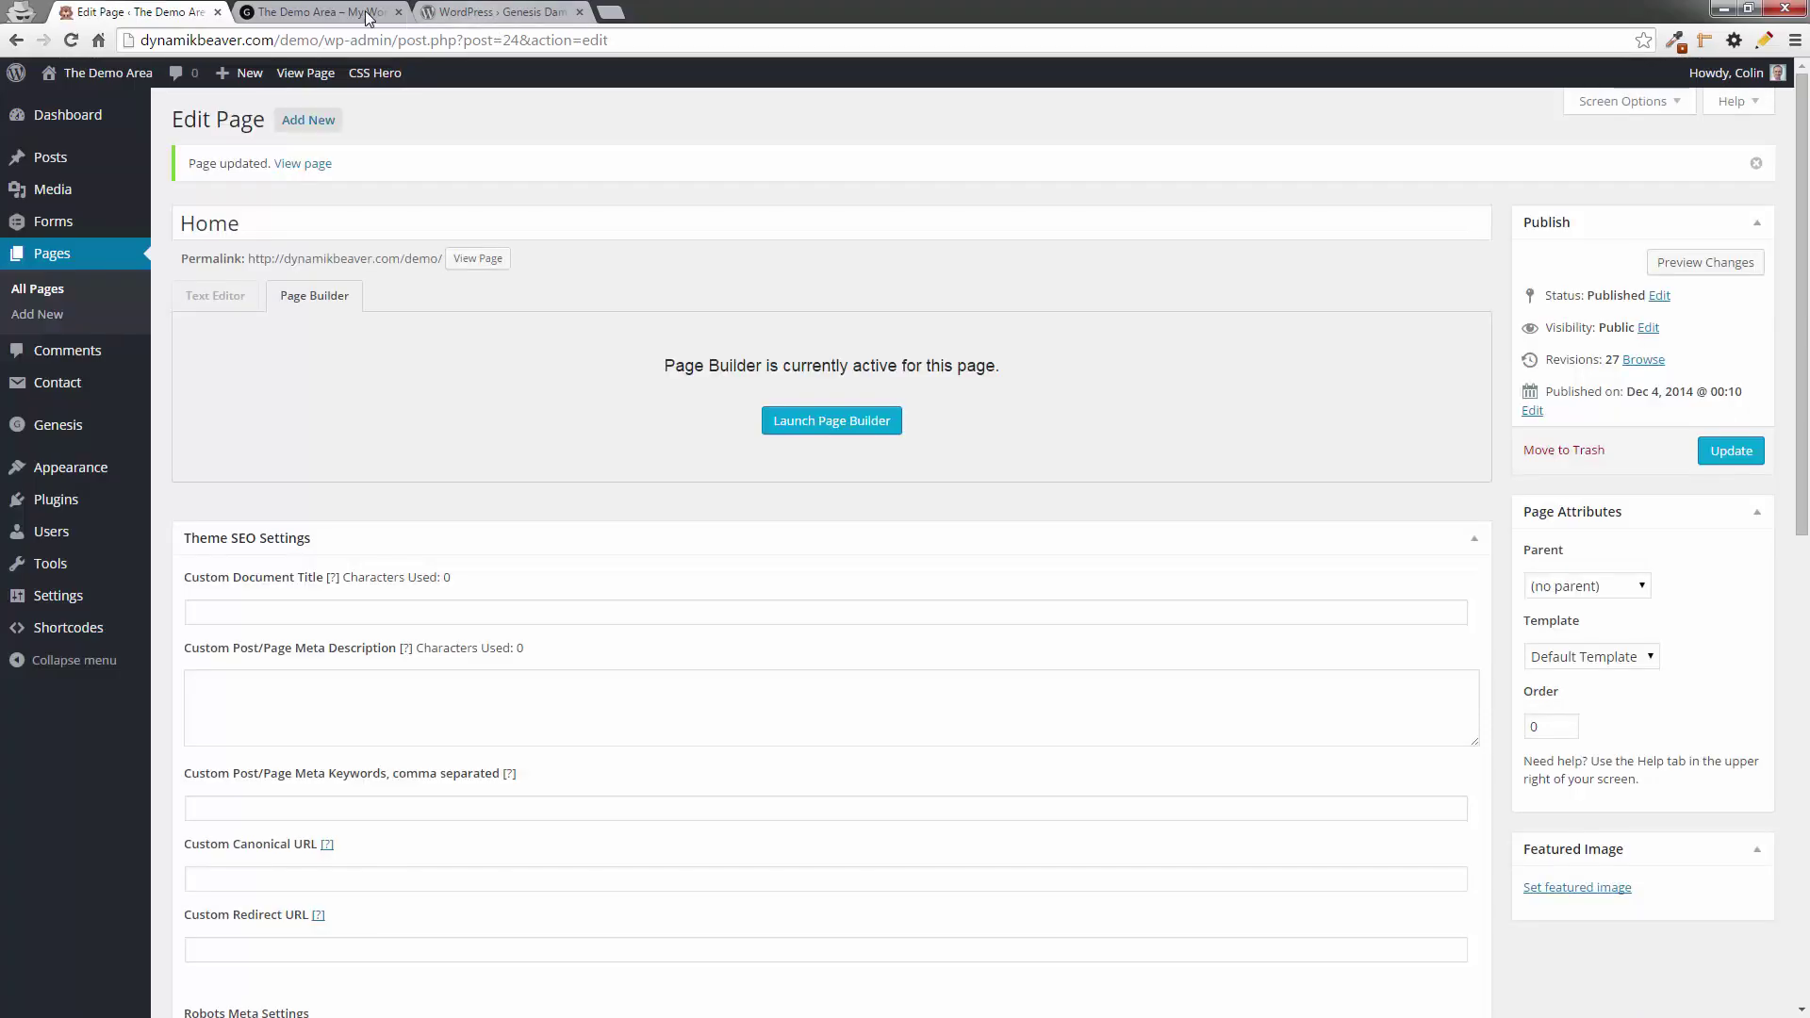
left_click(368, 17)
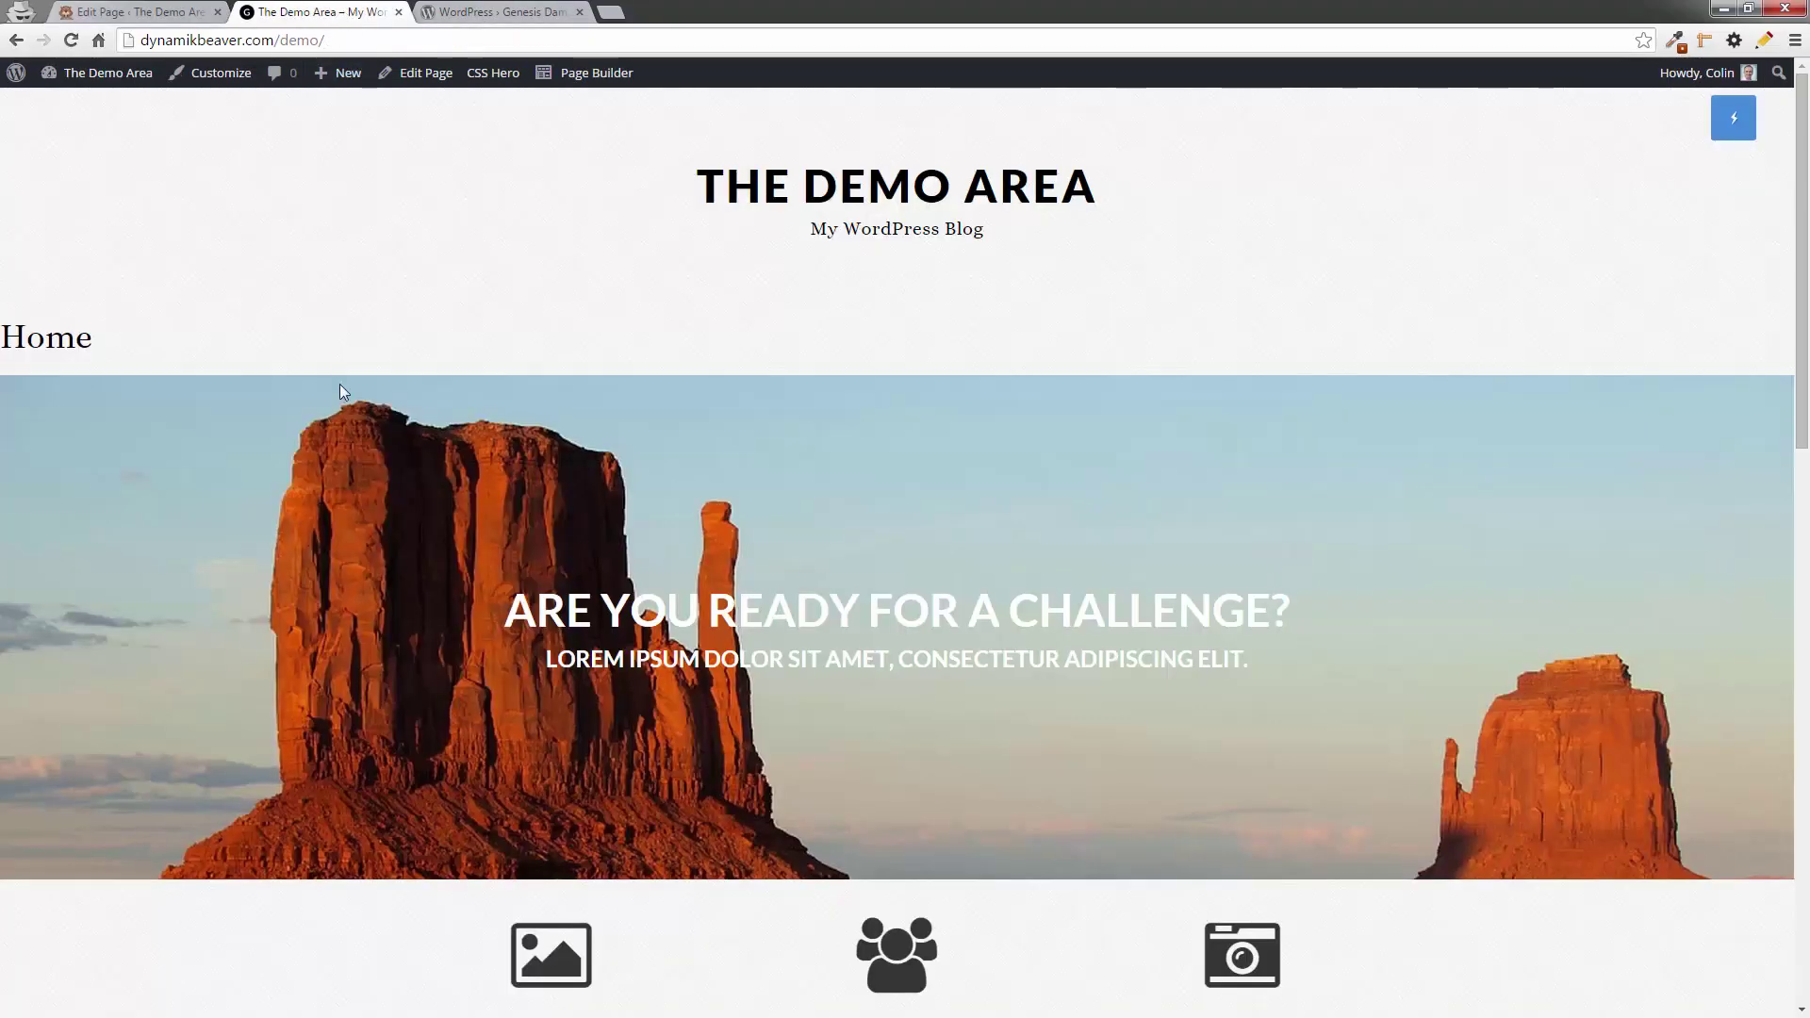
key("F5")
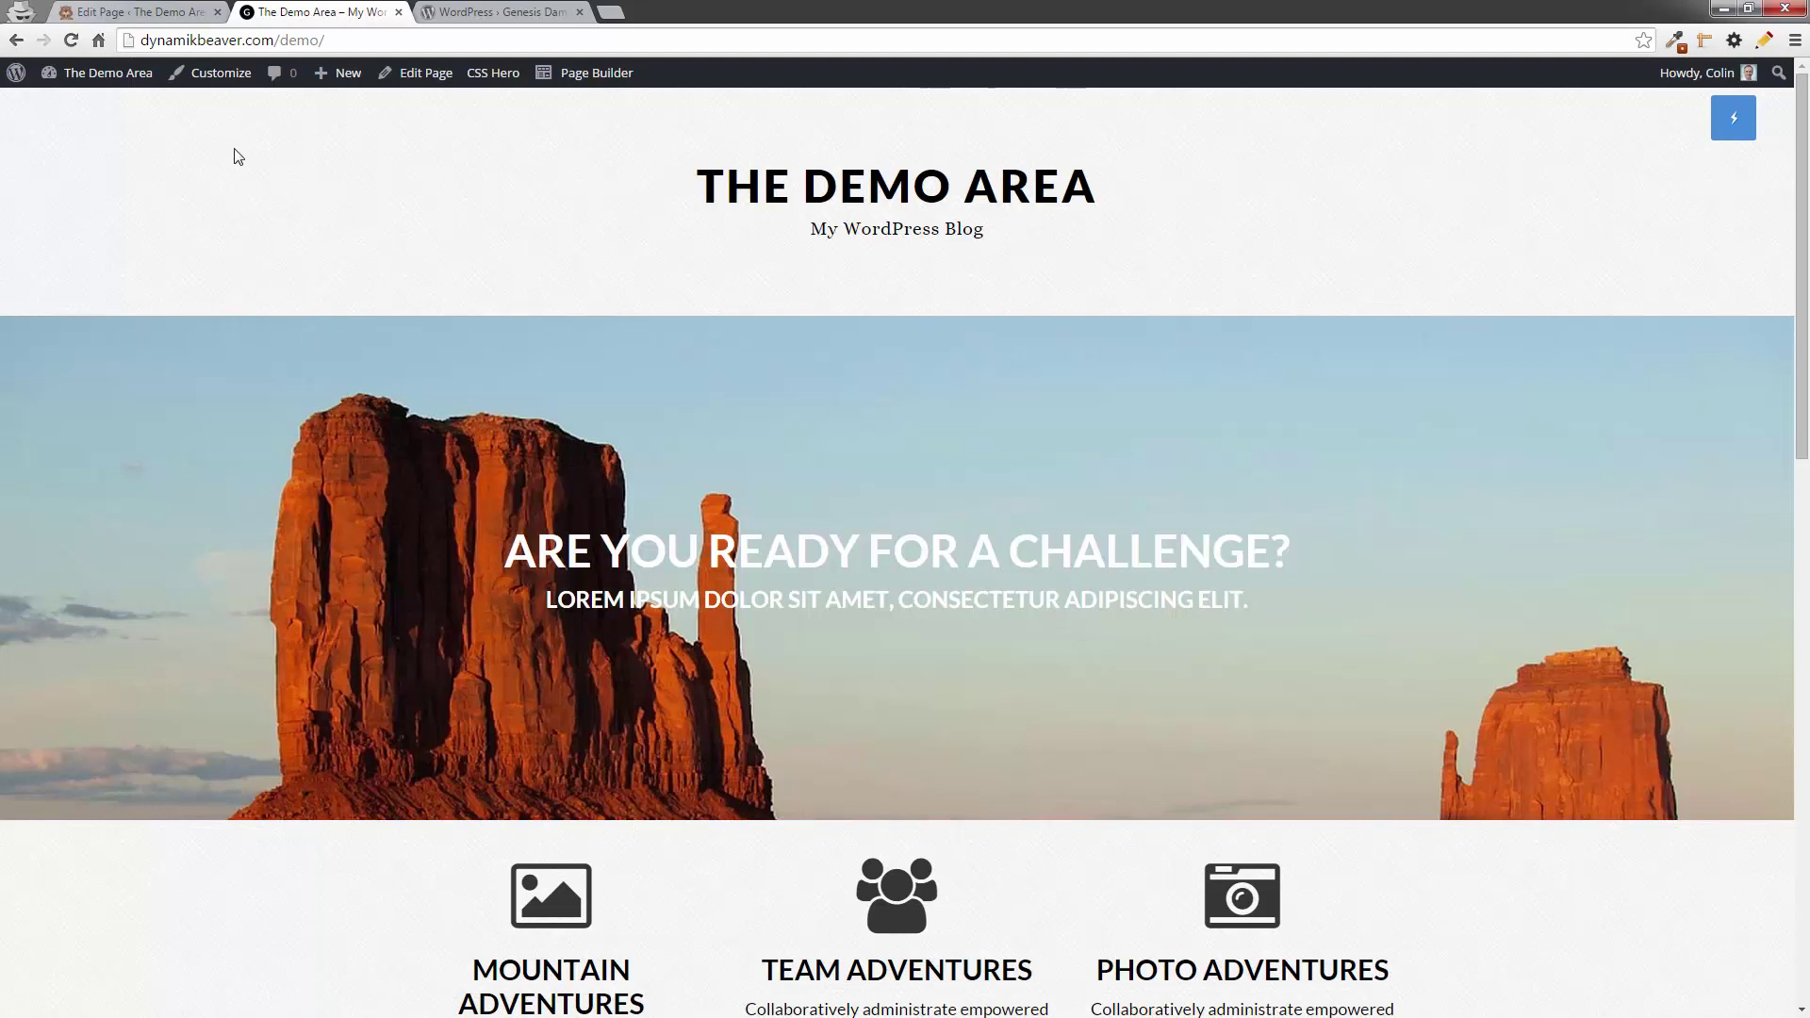
- Set main-menu as the Primary Navigation Menu and save the menu
mouse_move(113, 80)
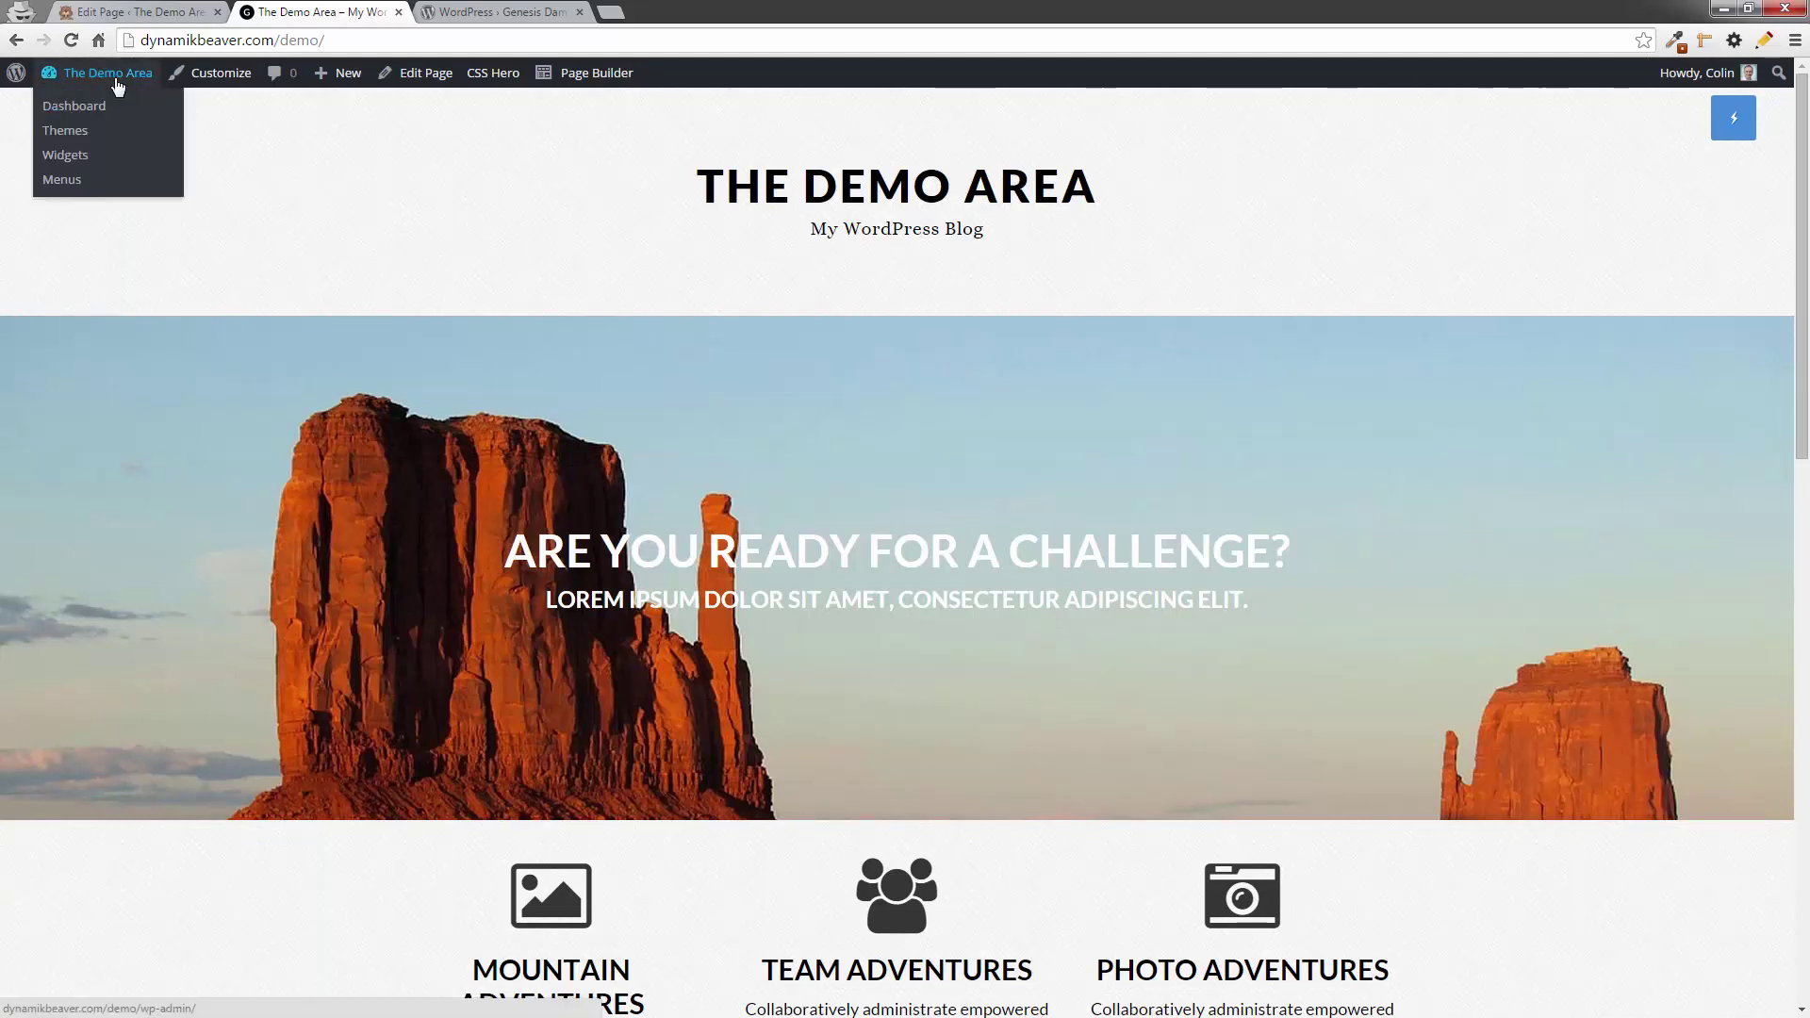
left_click(73, 182)
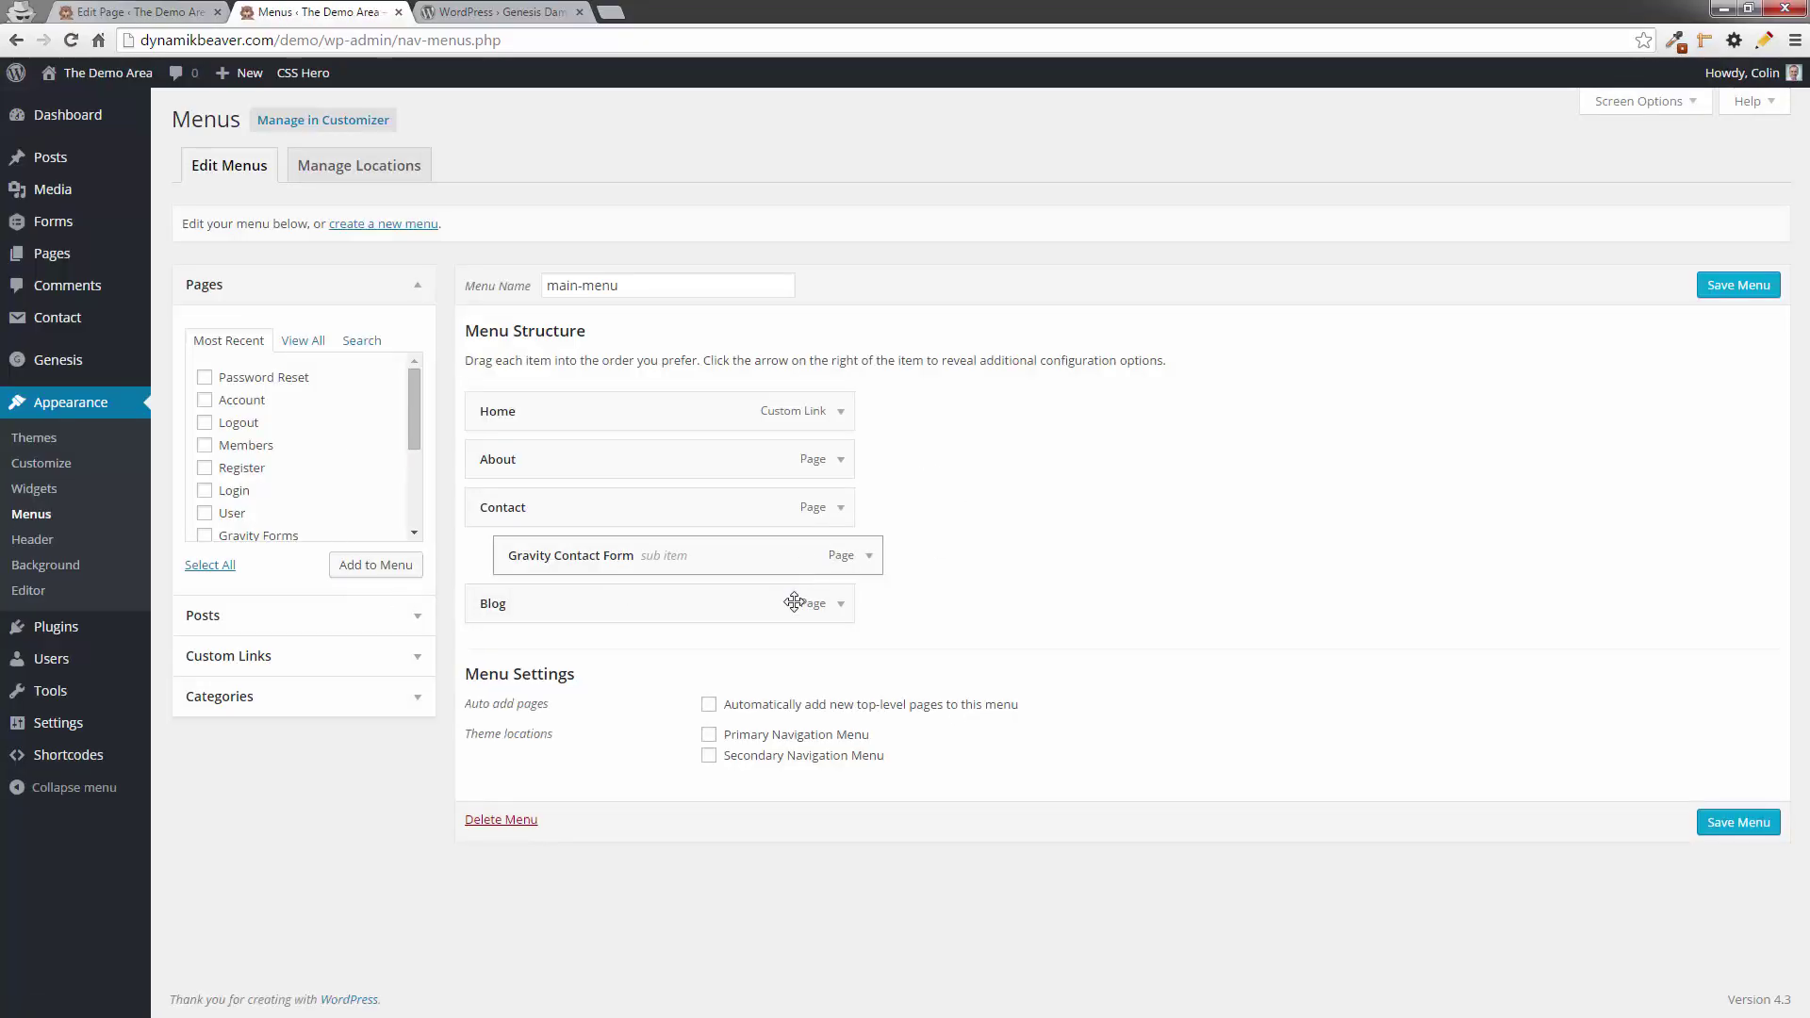
left_click(709, 735)
left_click(1762, 825)
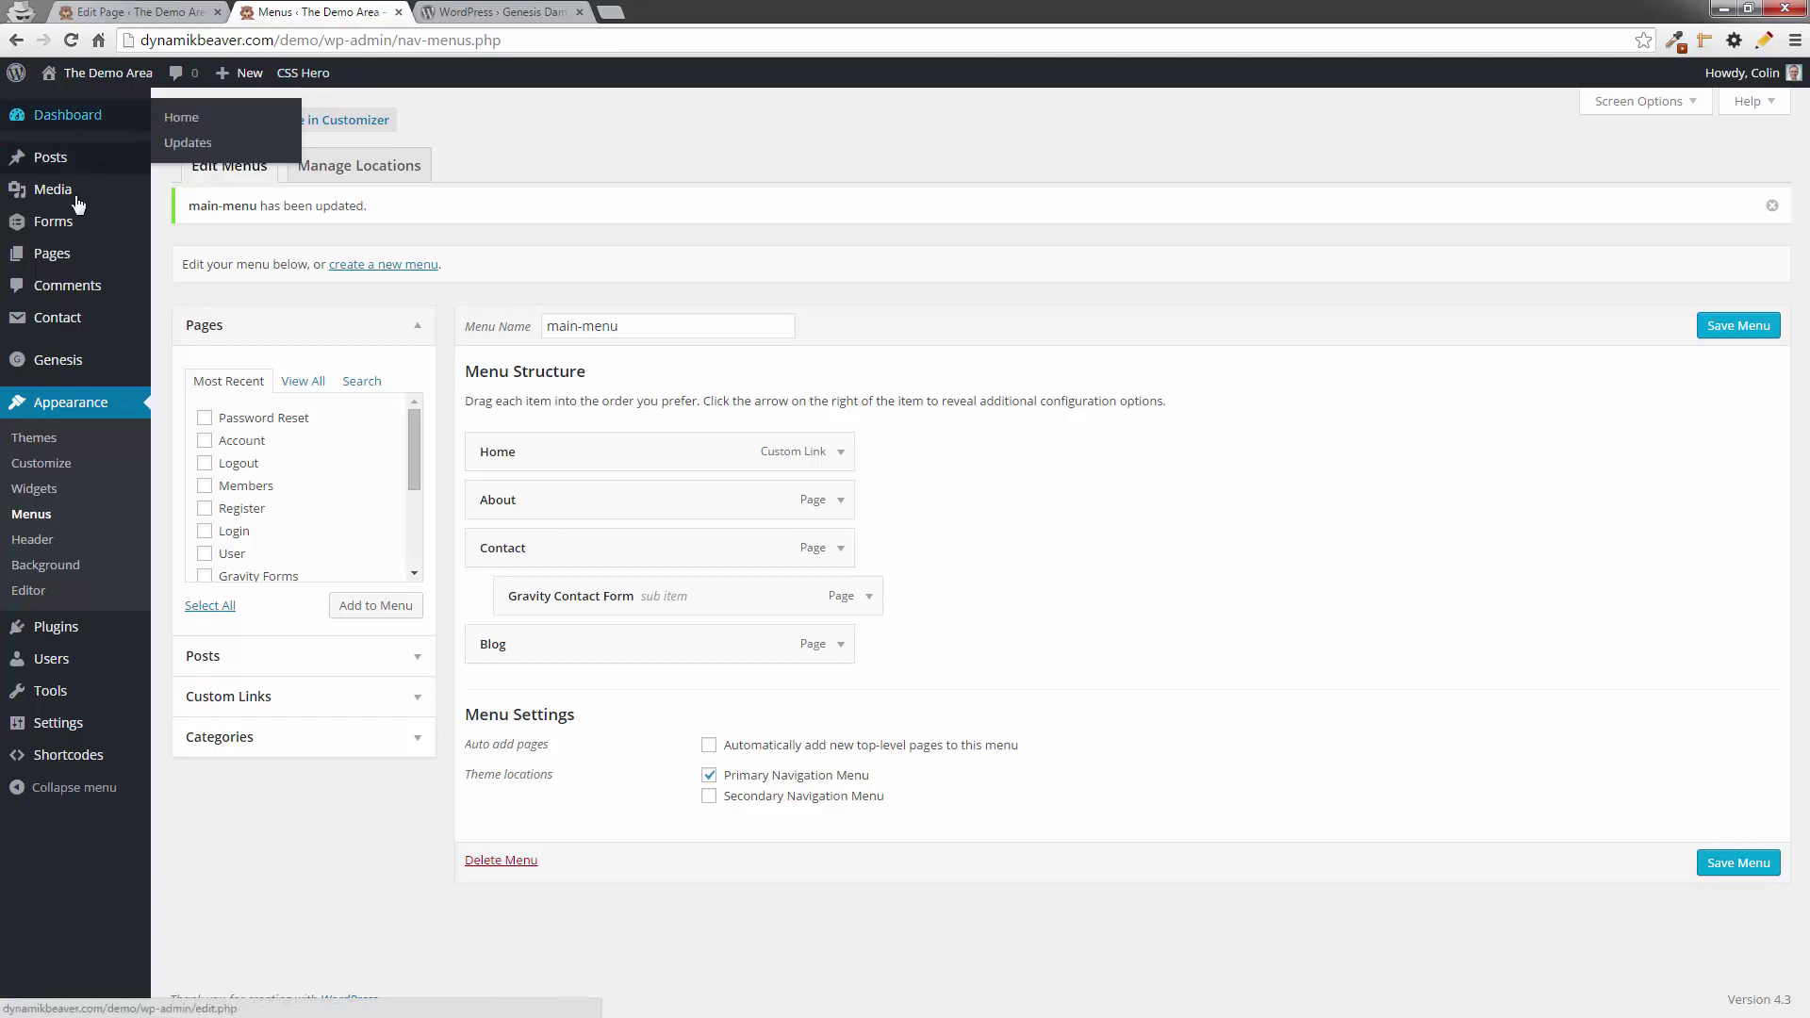
- Open the Home page for editing from the All Pages list
left_click(52, 255)
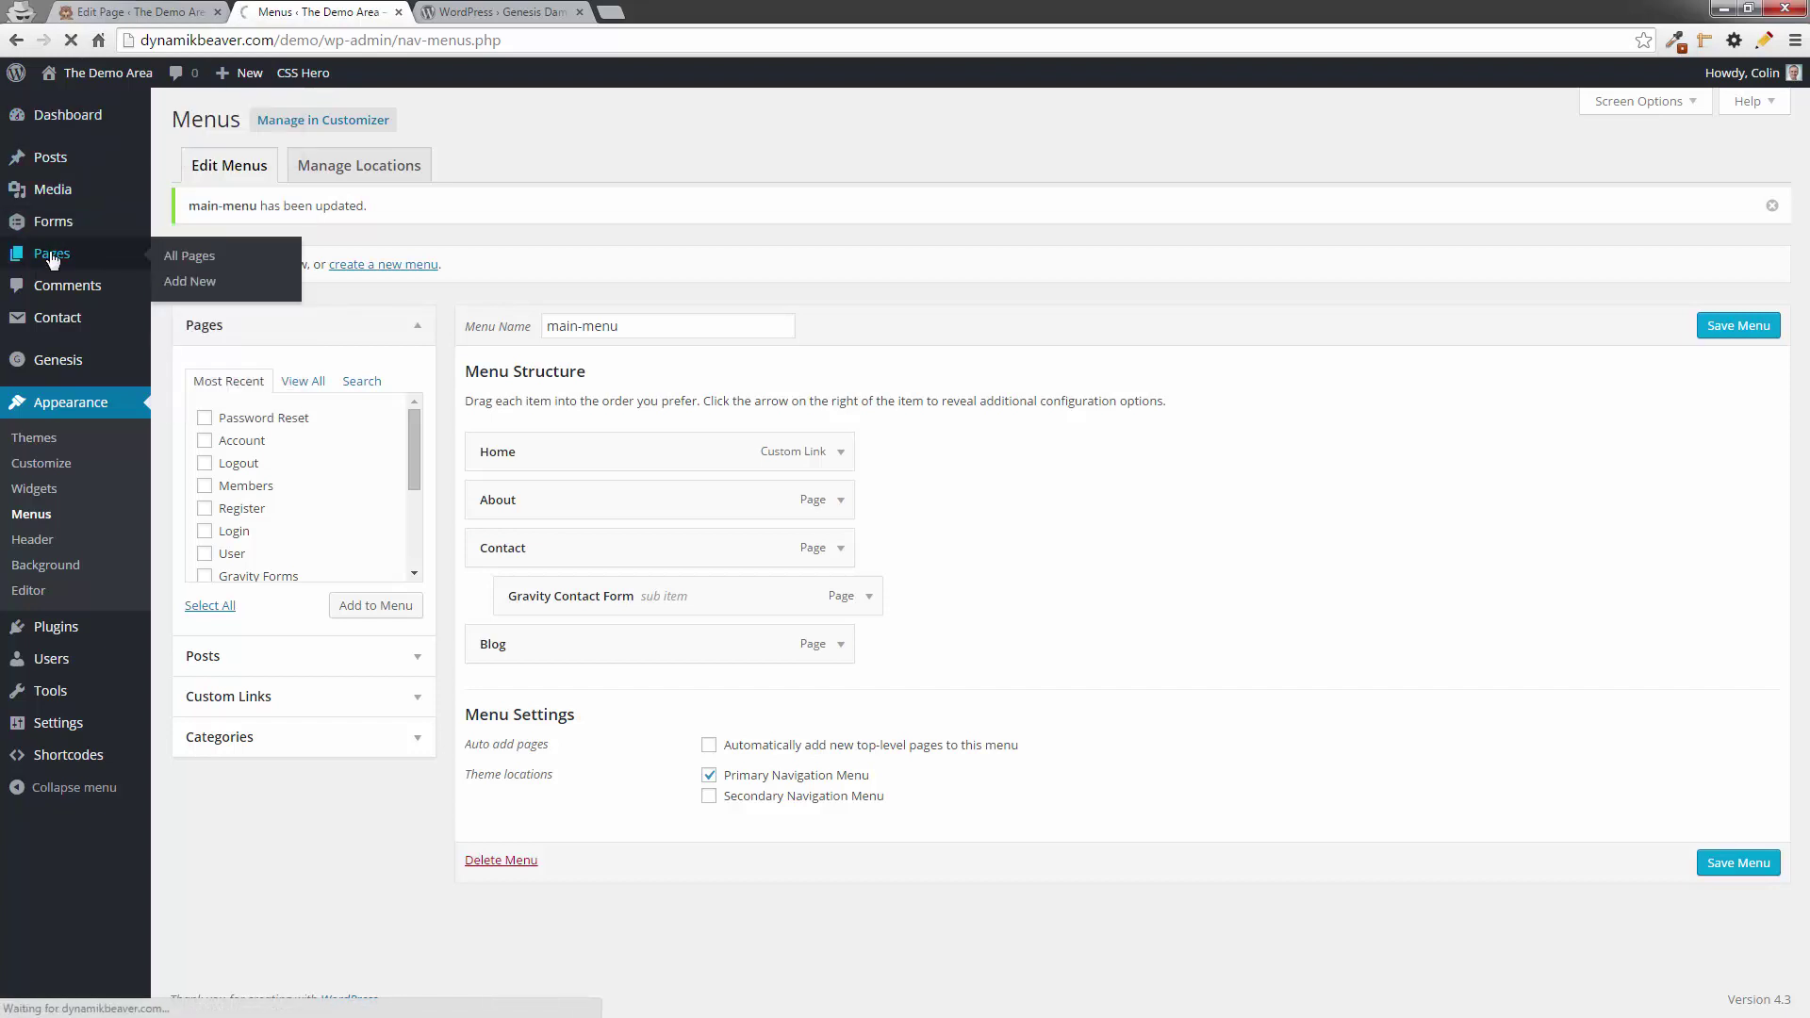
mouse_move(534, 695)
left_click(243, 703)
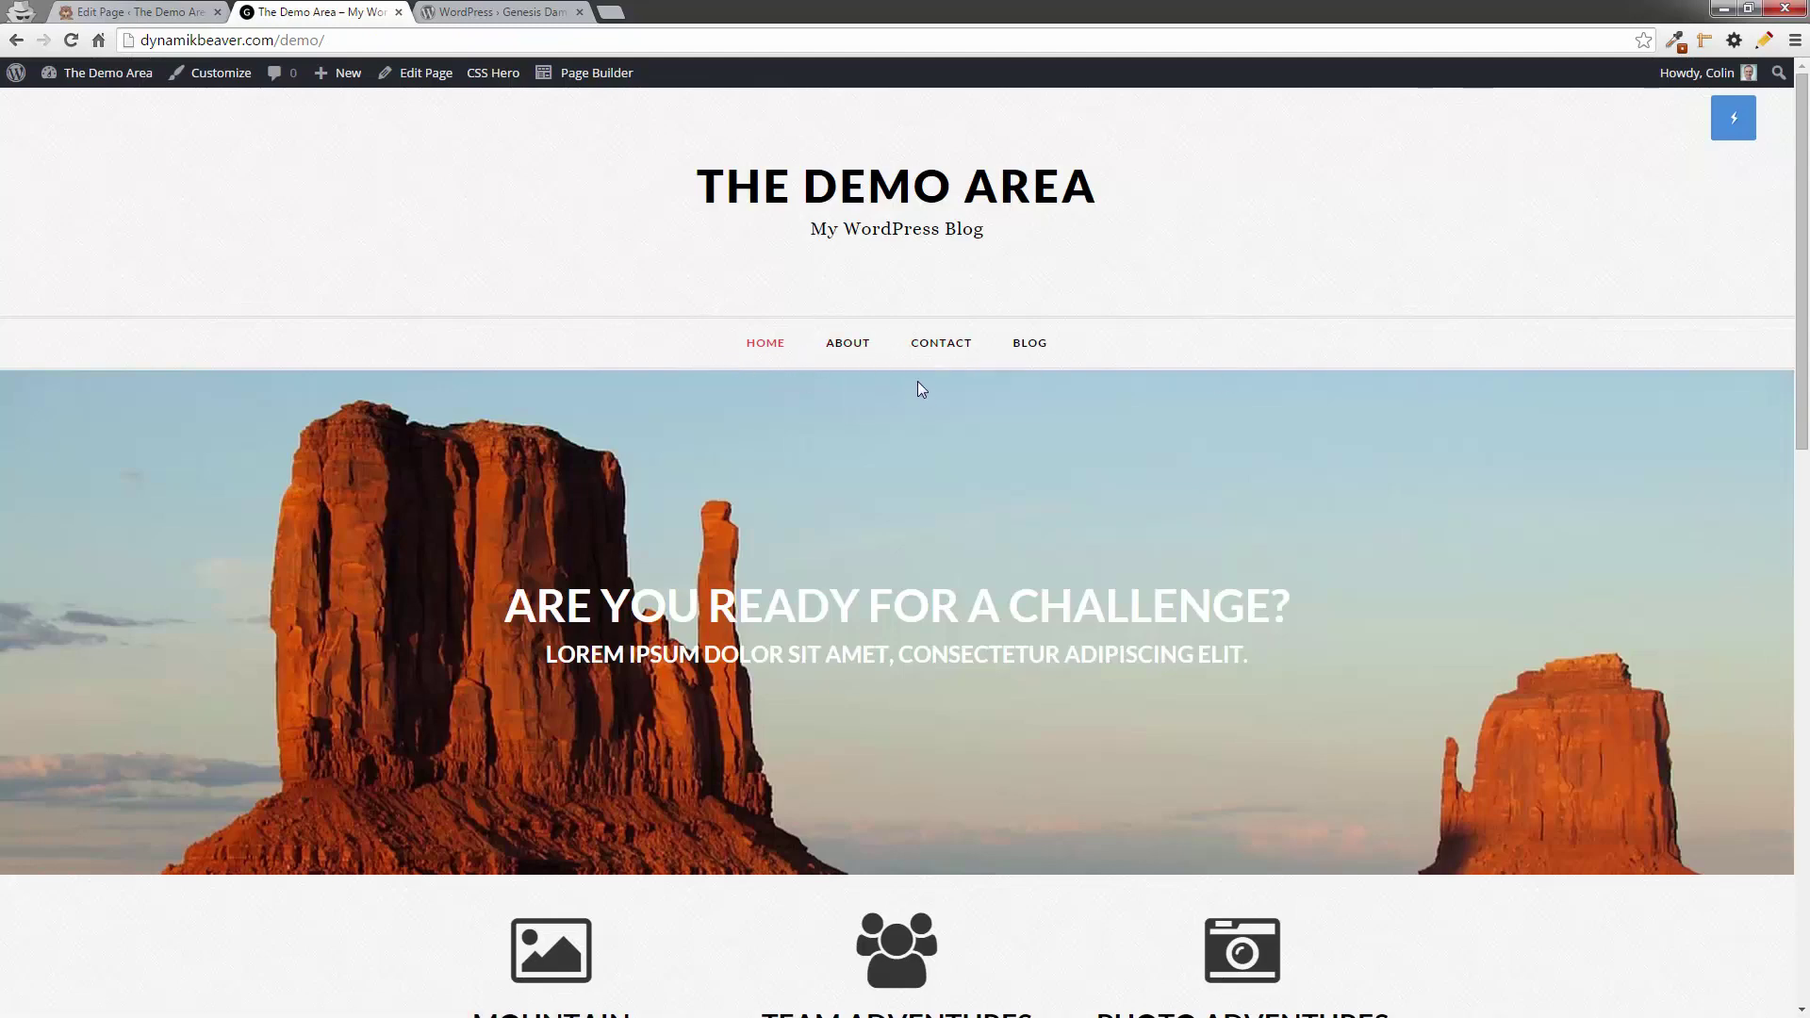
- Tick Remove Primary Nav in the Header tab of the Home page's Dambuster tweaks
left_click(132, 11)
scroll(403, 707, "down", 7)
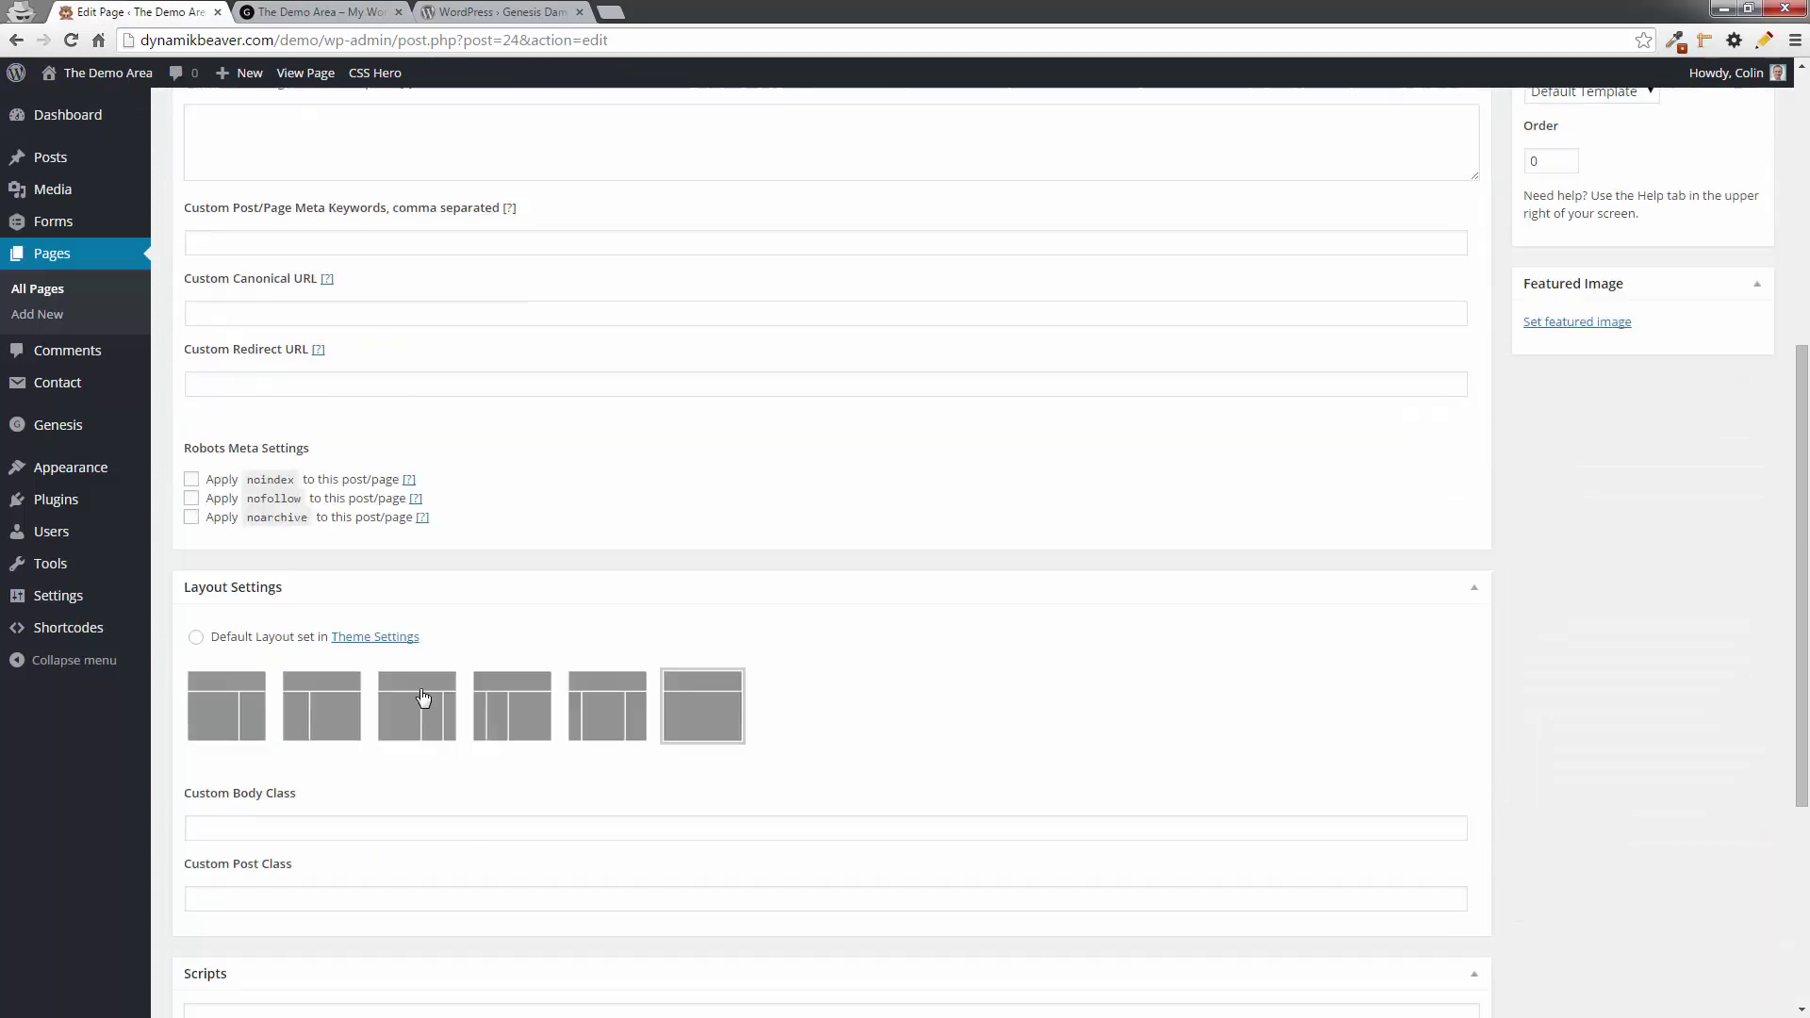
scroll(403, 719, "down", 3)
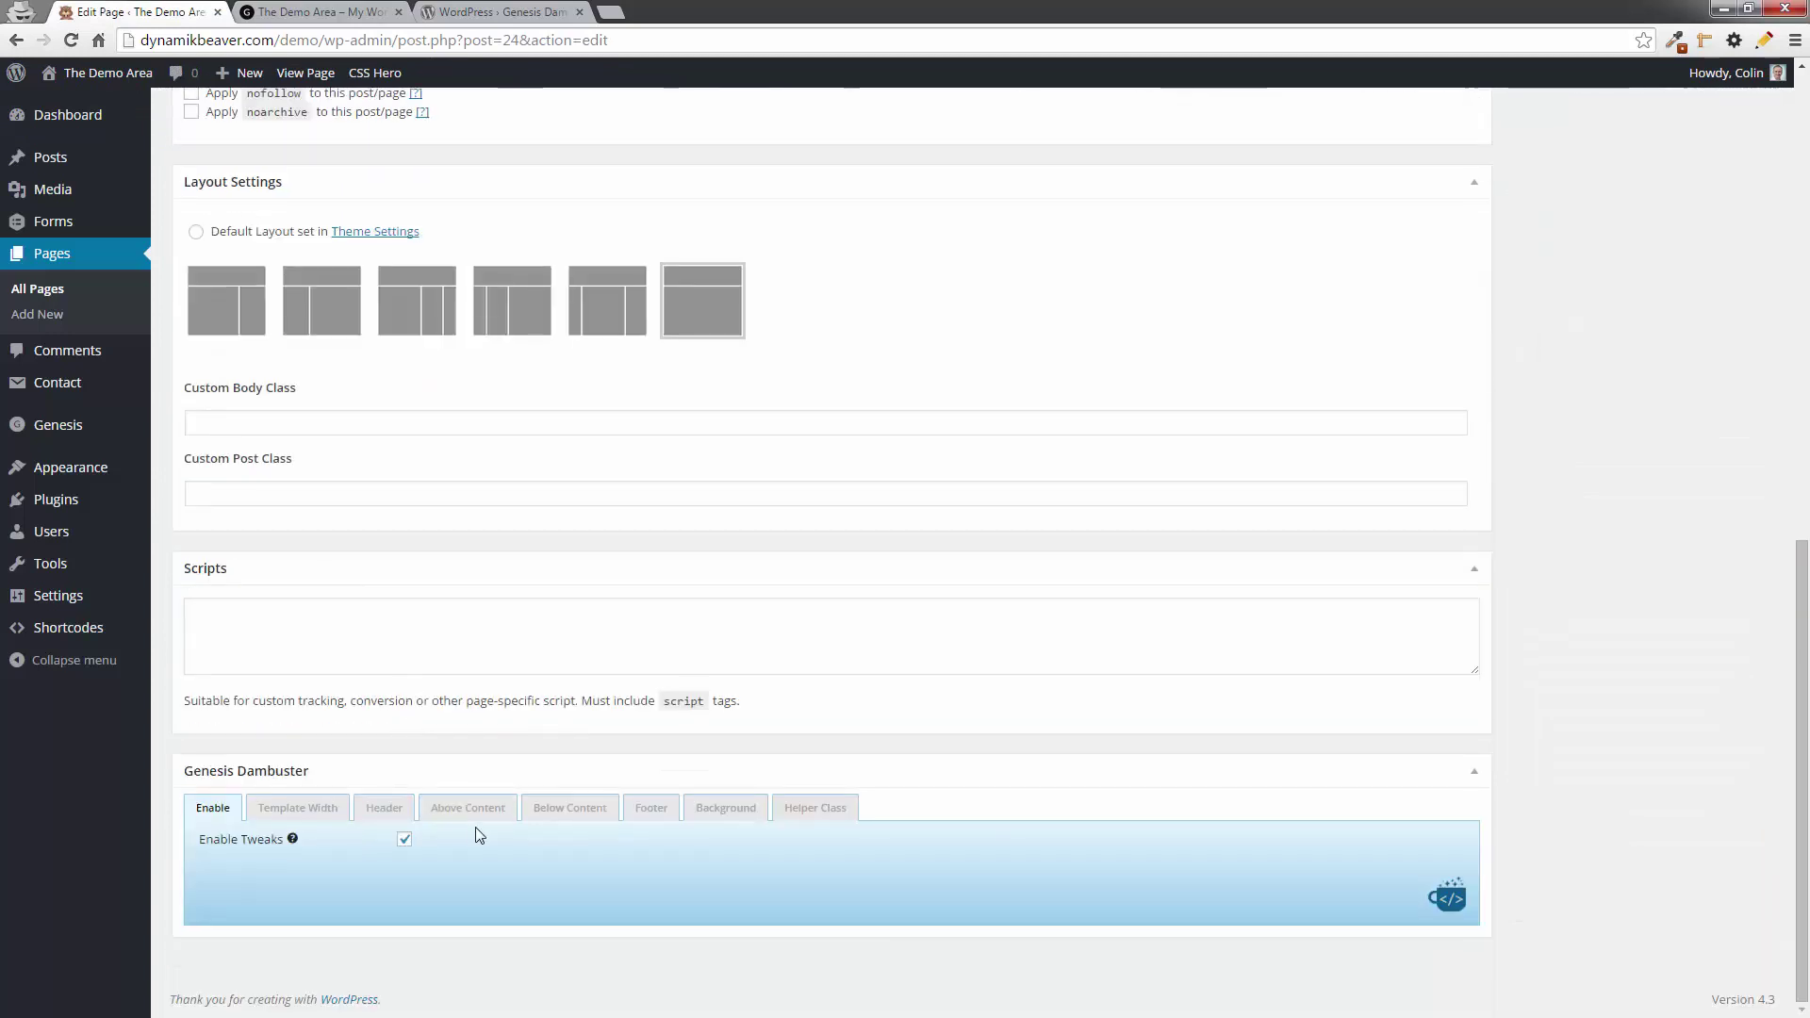
left_click(384, 808)
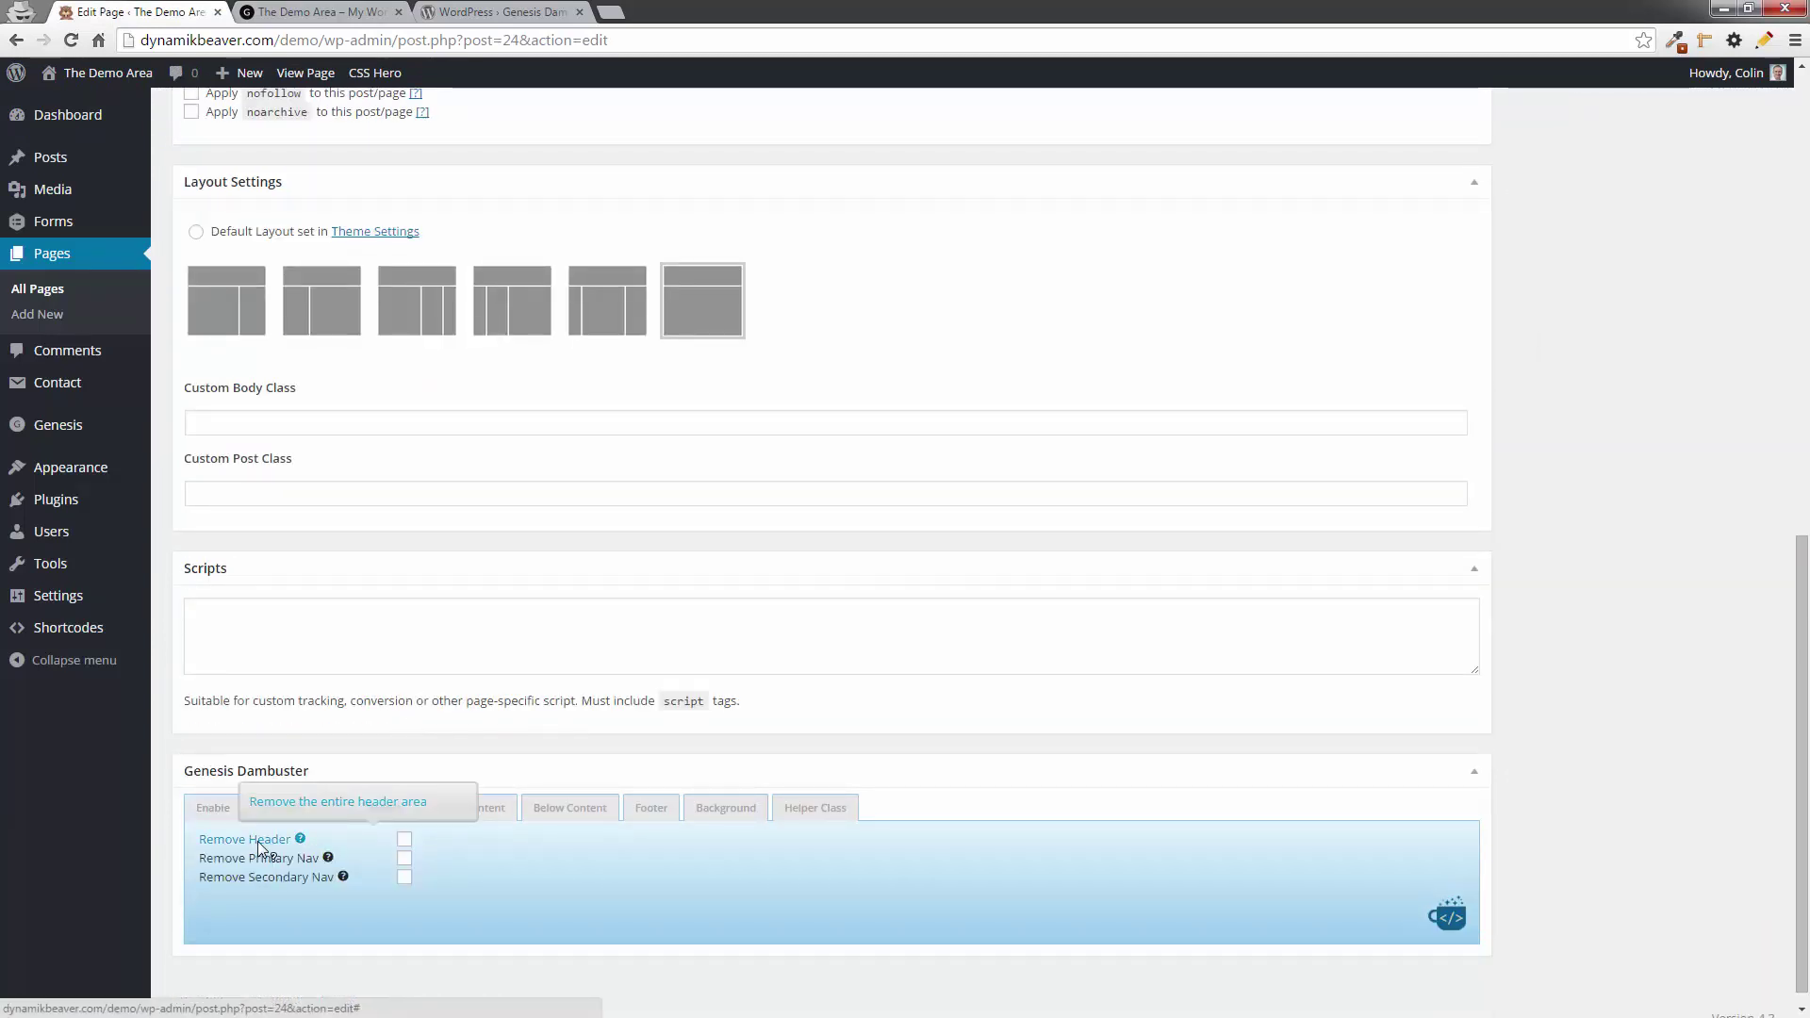
left_click(404, 859)
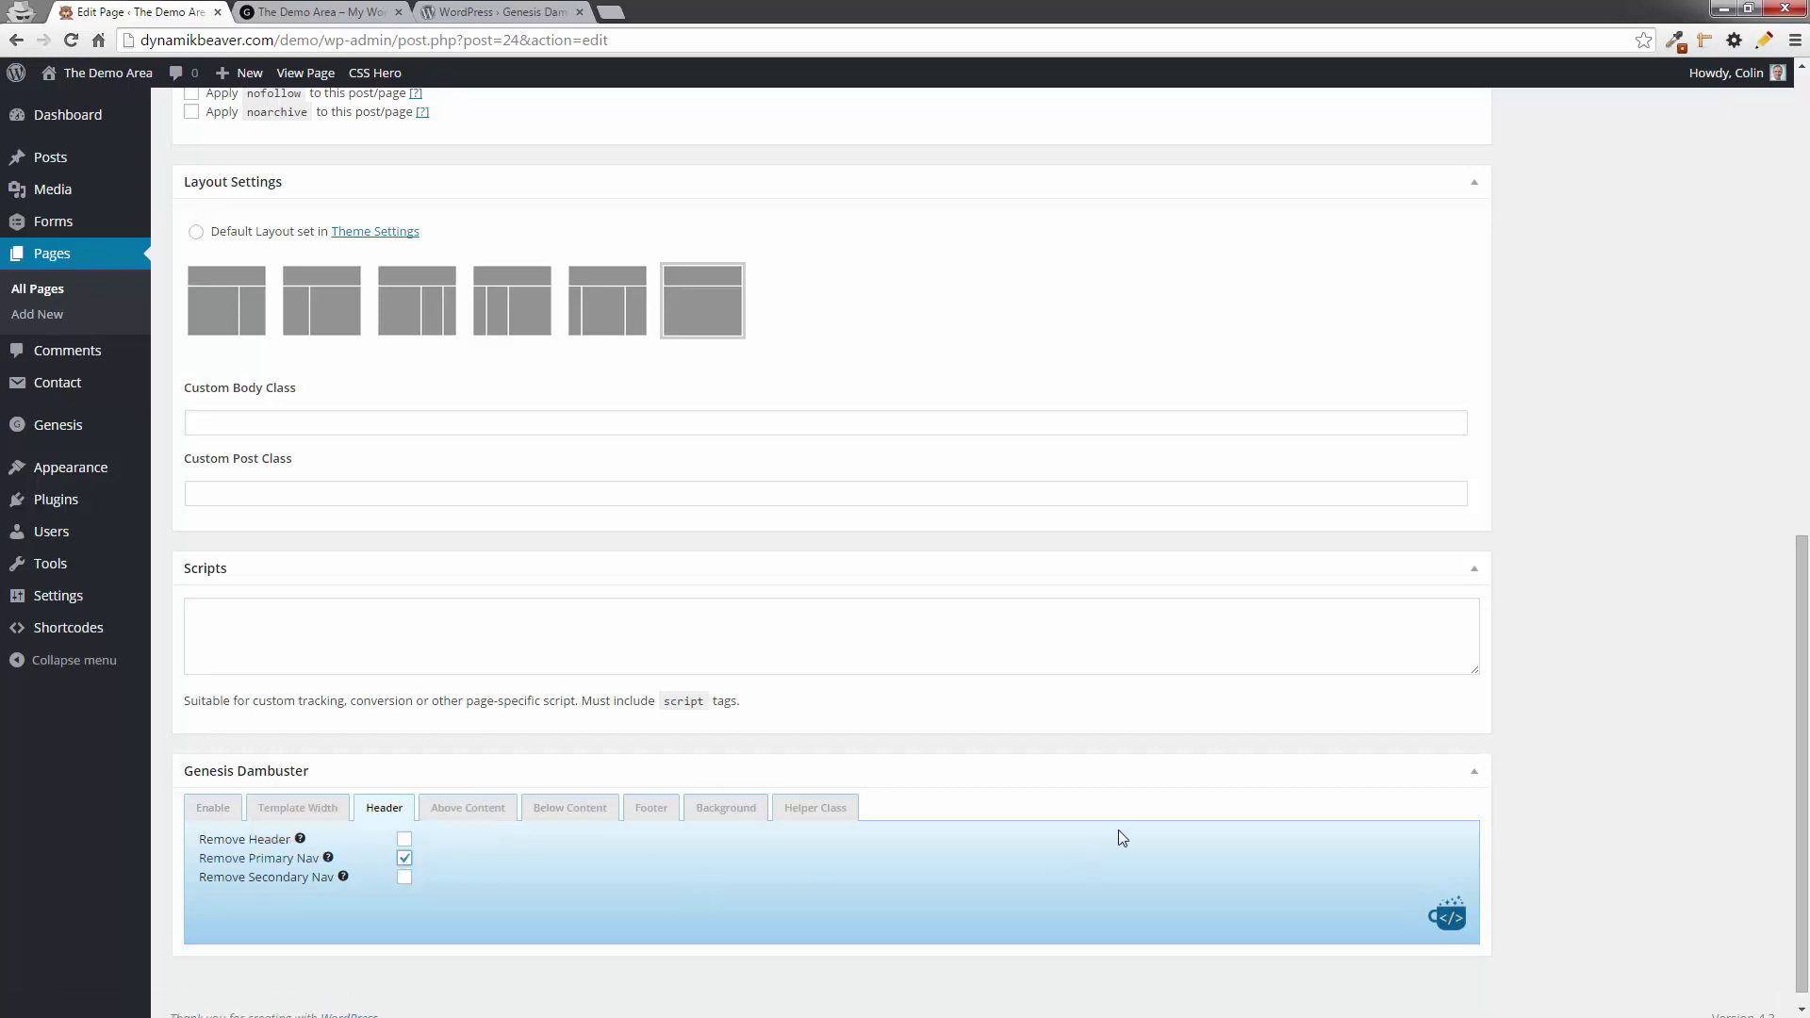
scroll(1584, 603, "up", 10)
- Update the Home page and reload the live front page to confirm the navigation bar is gone
left_click(1733, 424)
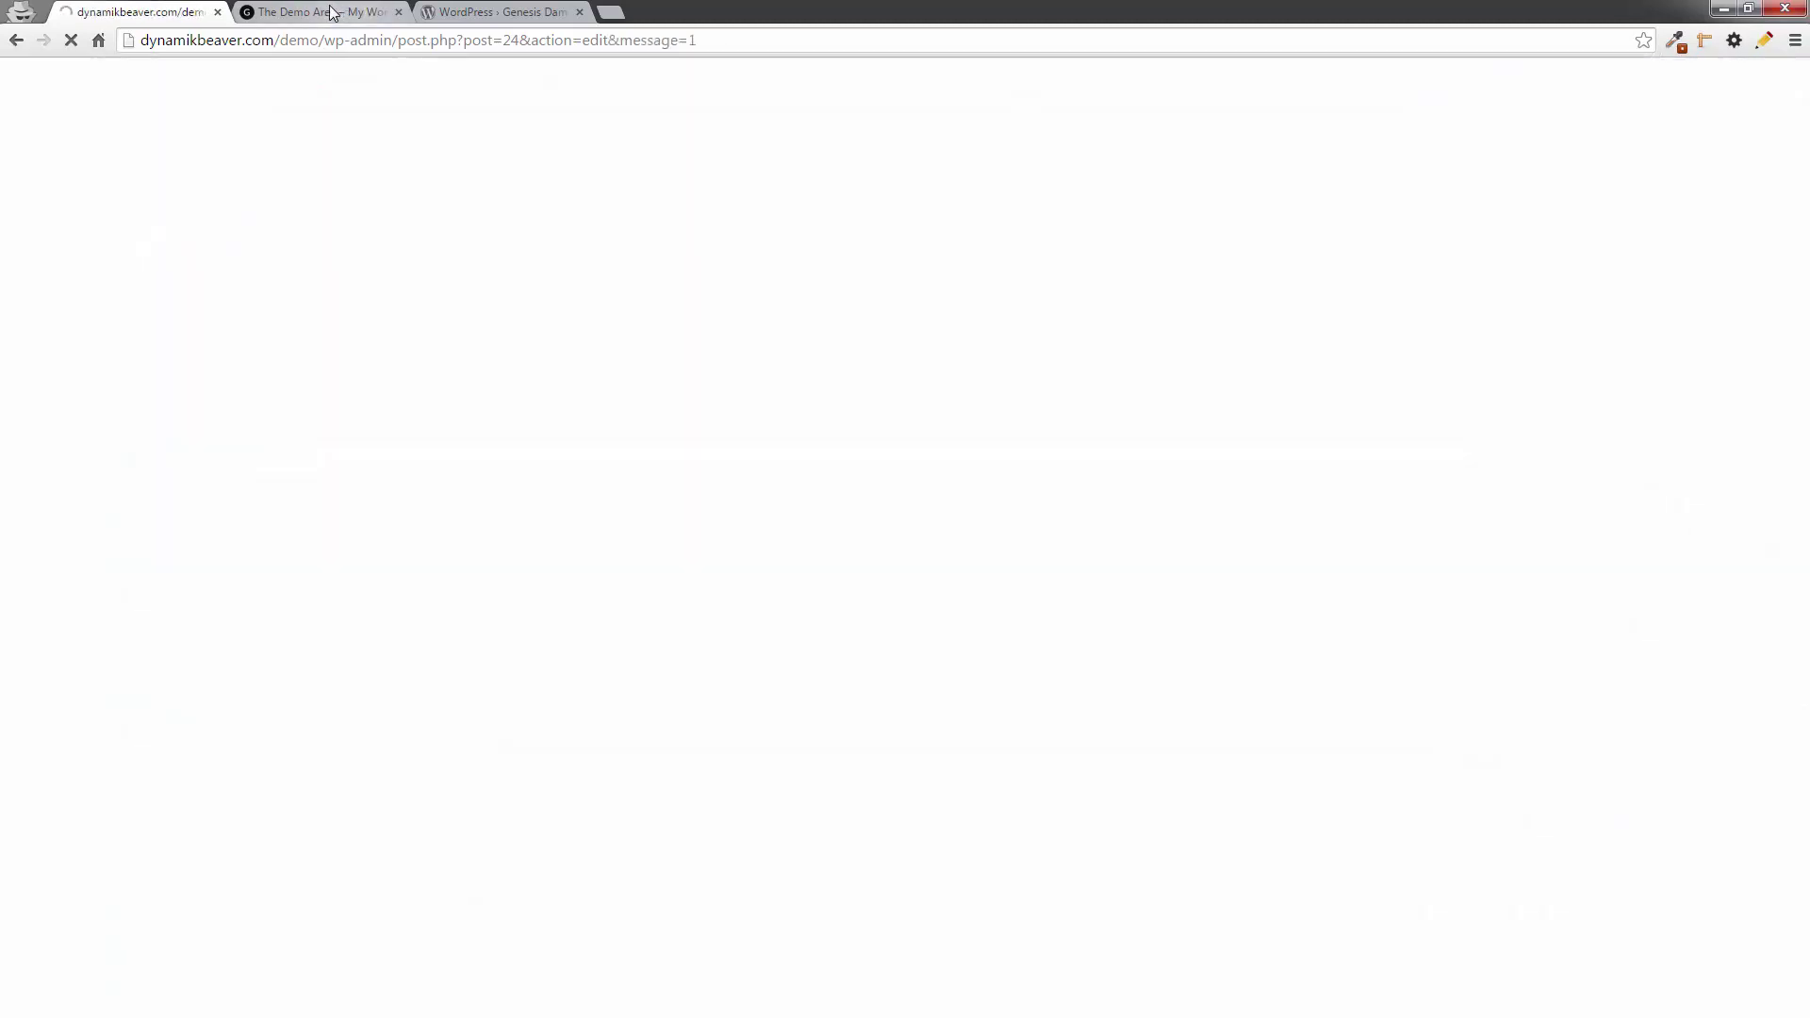
left_click(332, 11)
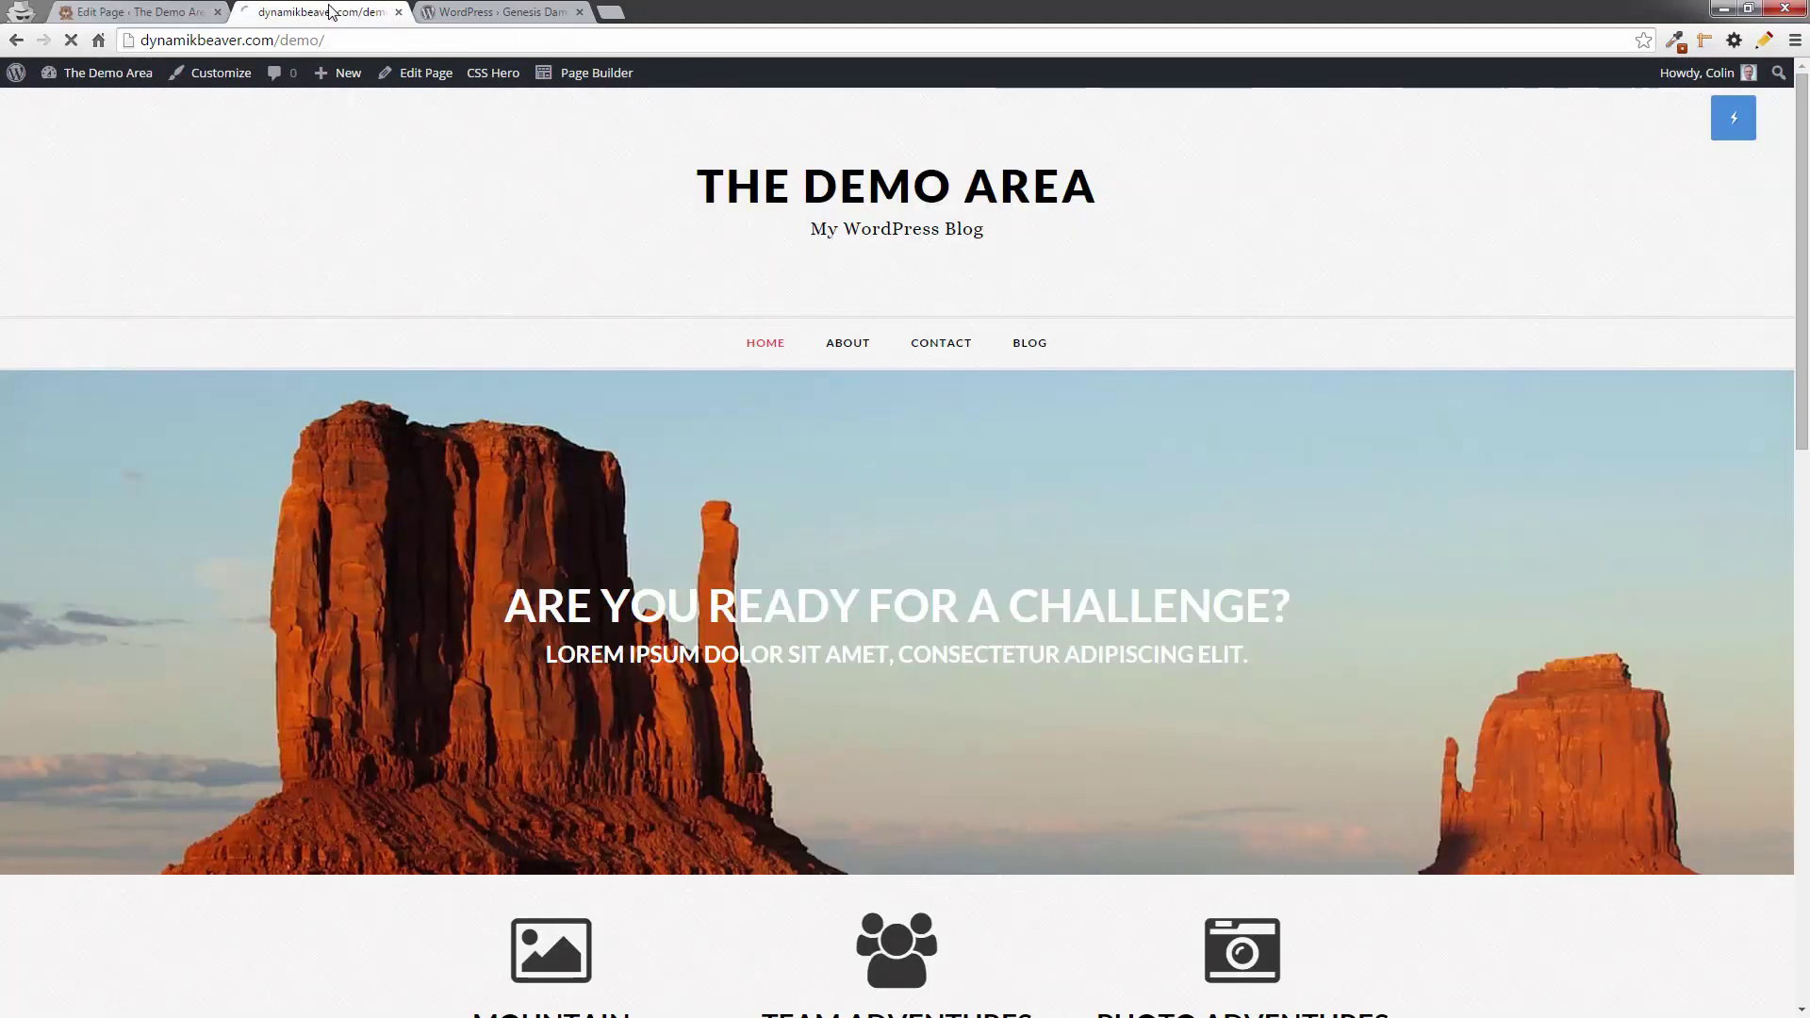
key("F5")
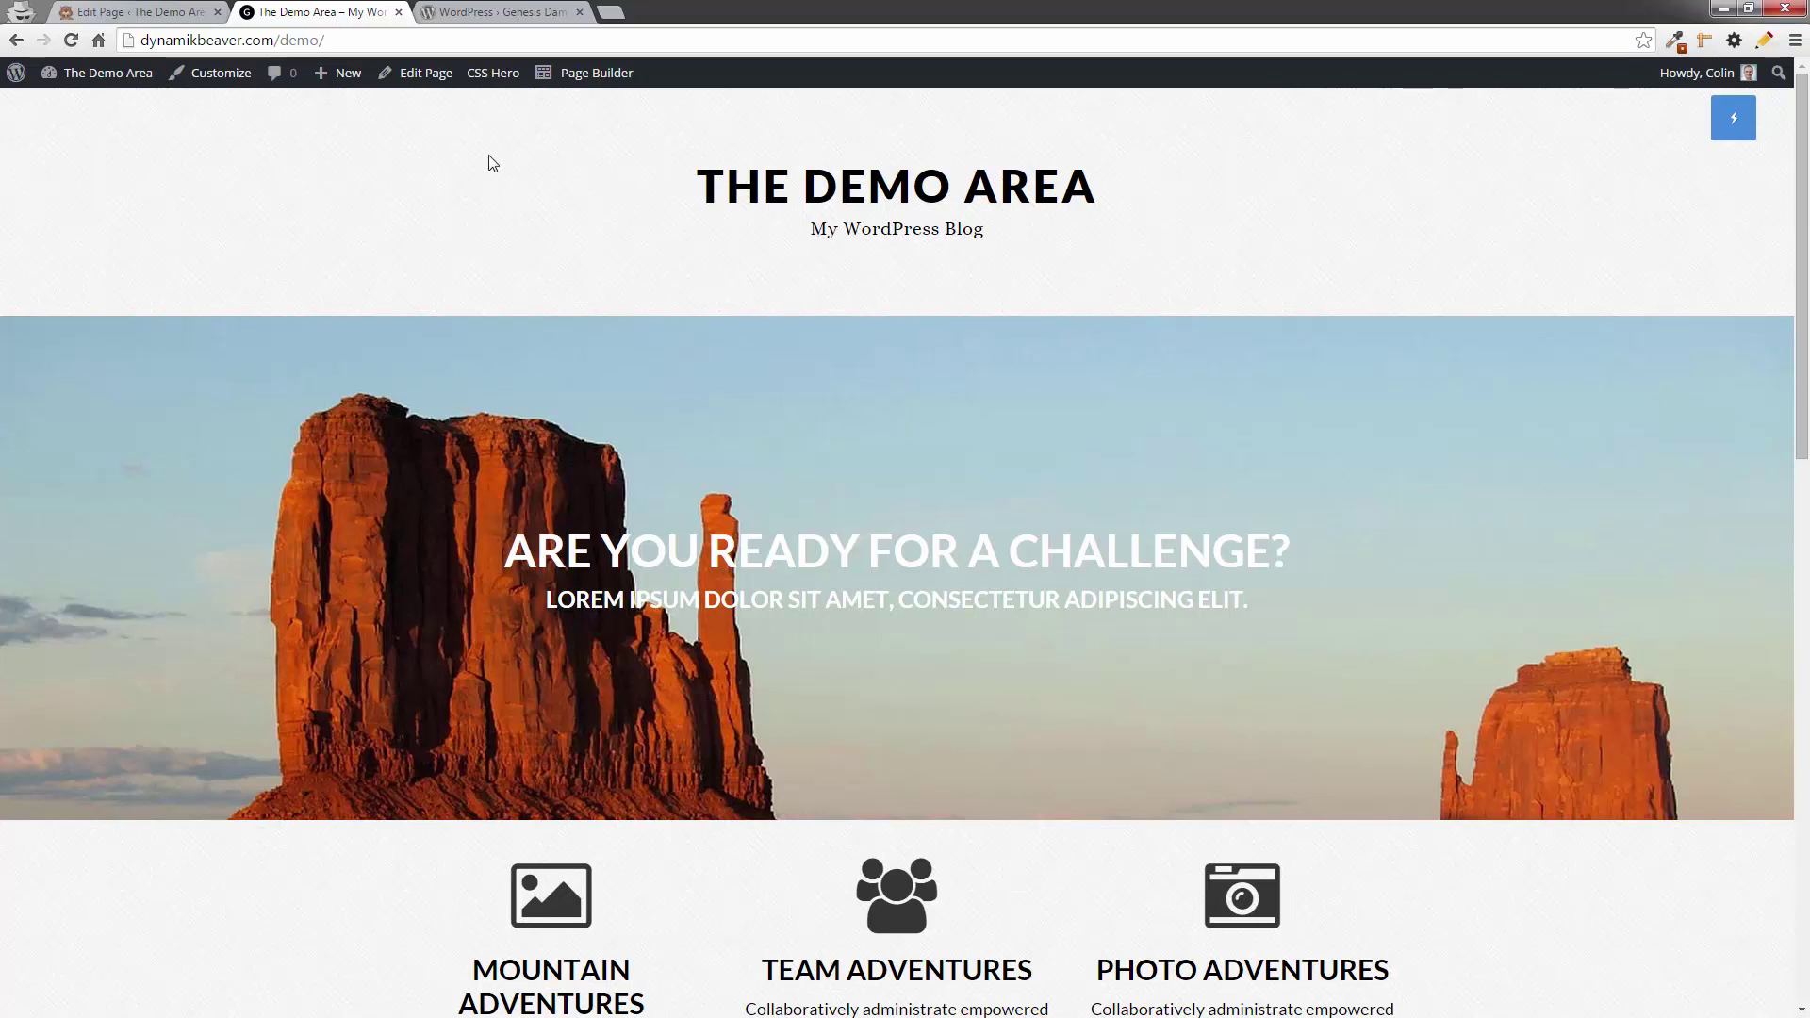
- Tick Remove Header in Dambuster's Header tab and update the Home page
left_click(186, 9)
scroll(376, 586, "down", 10)
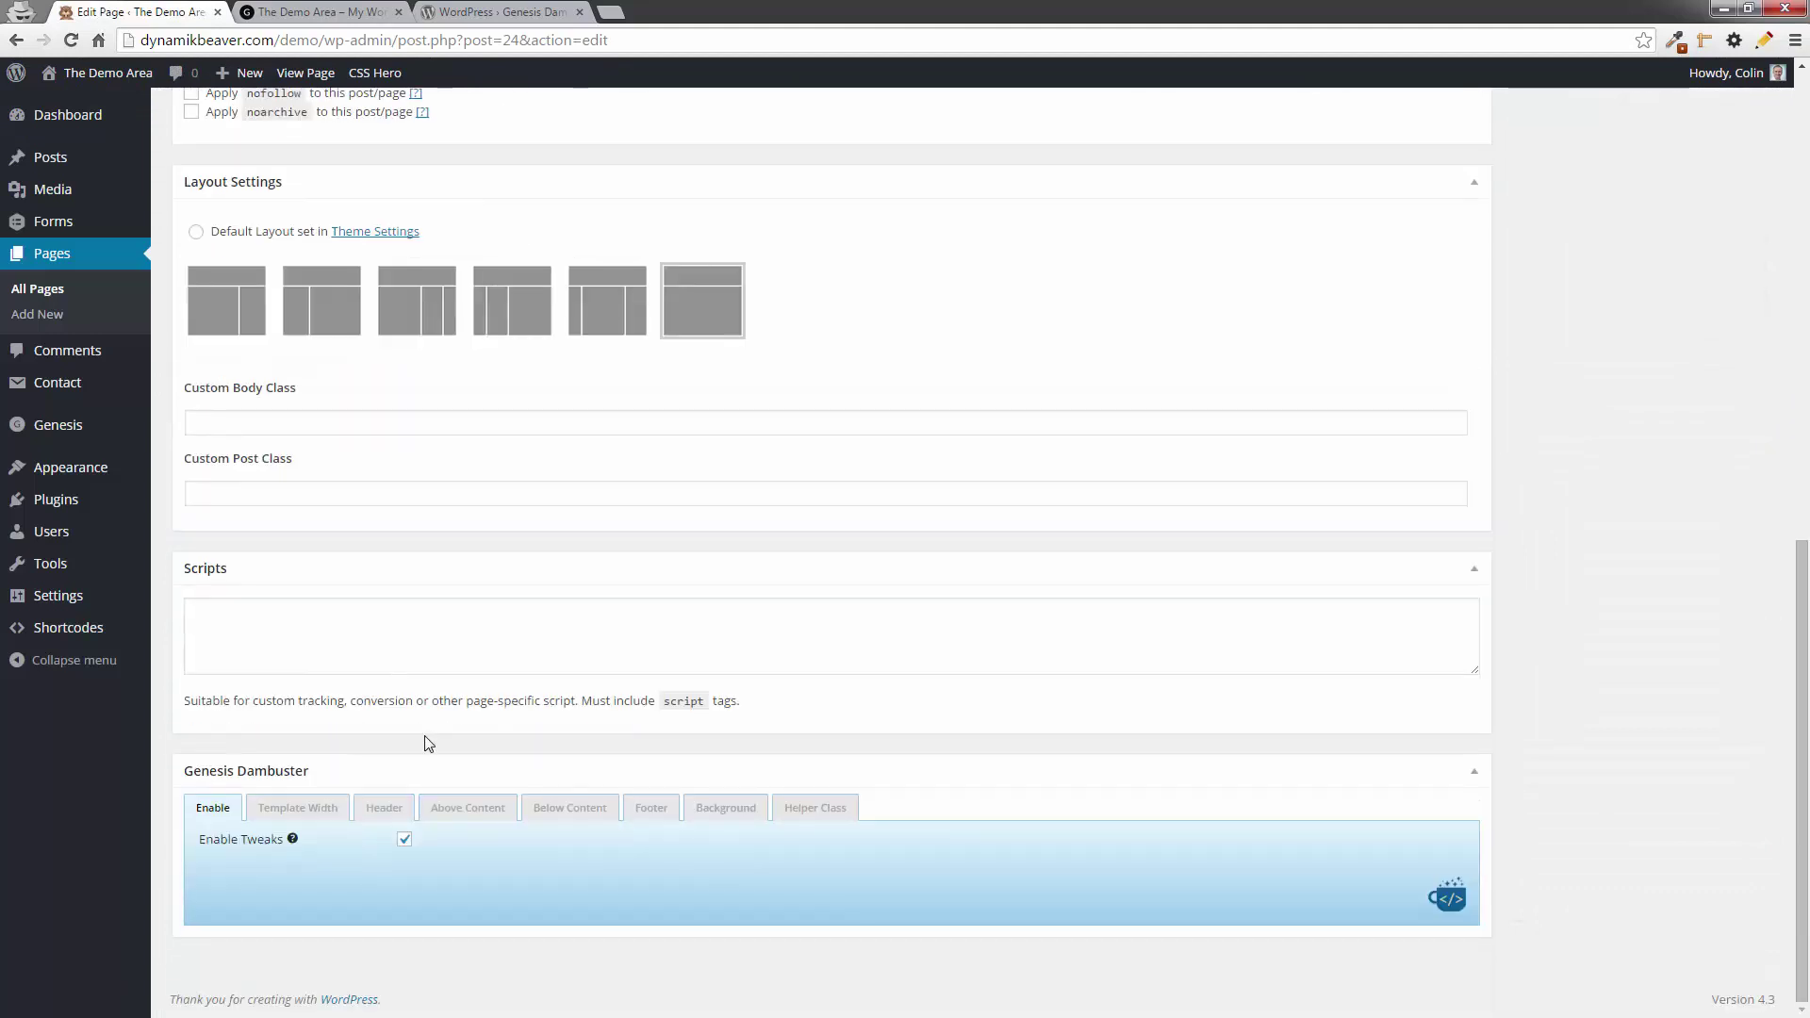
left_click(393, 812)
left_click(404, 839)
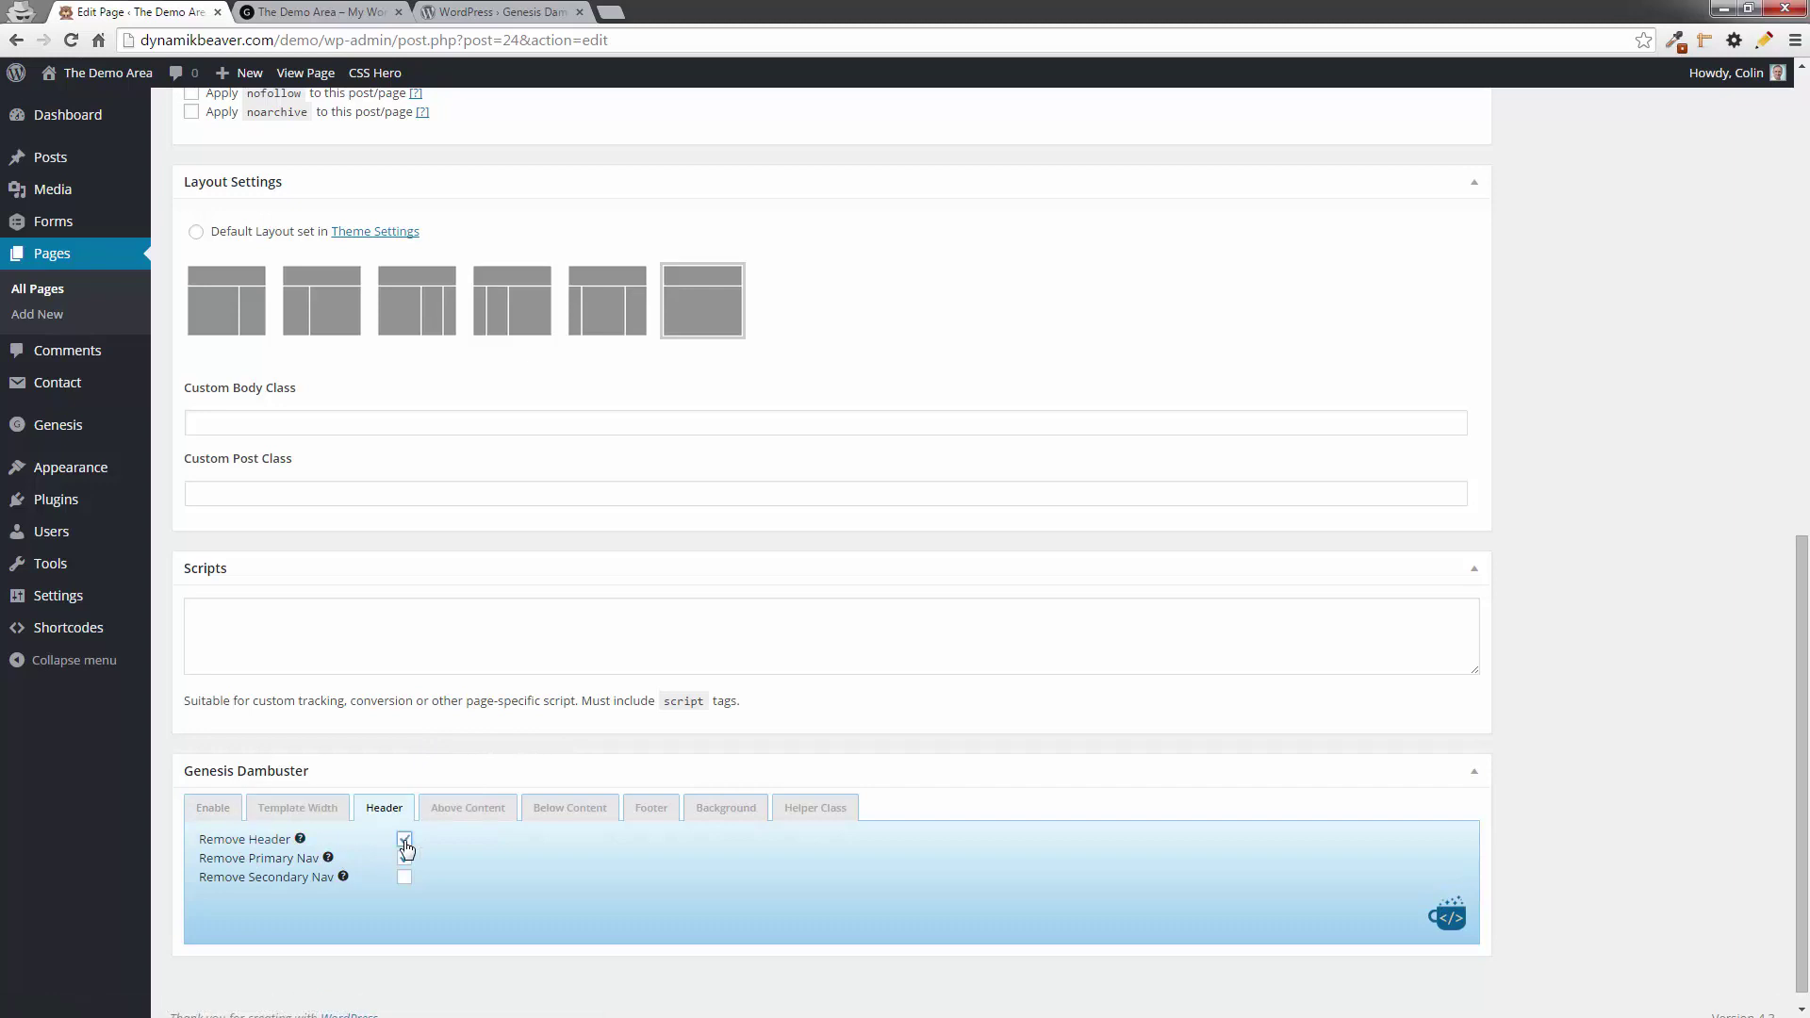
scroll(1659, 424, "up", 6)
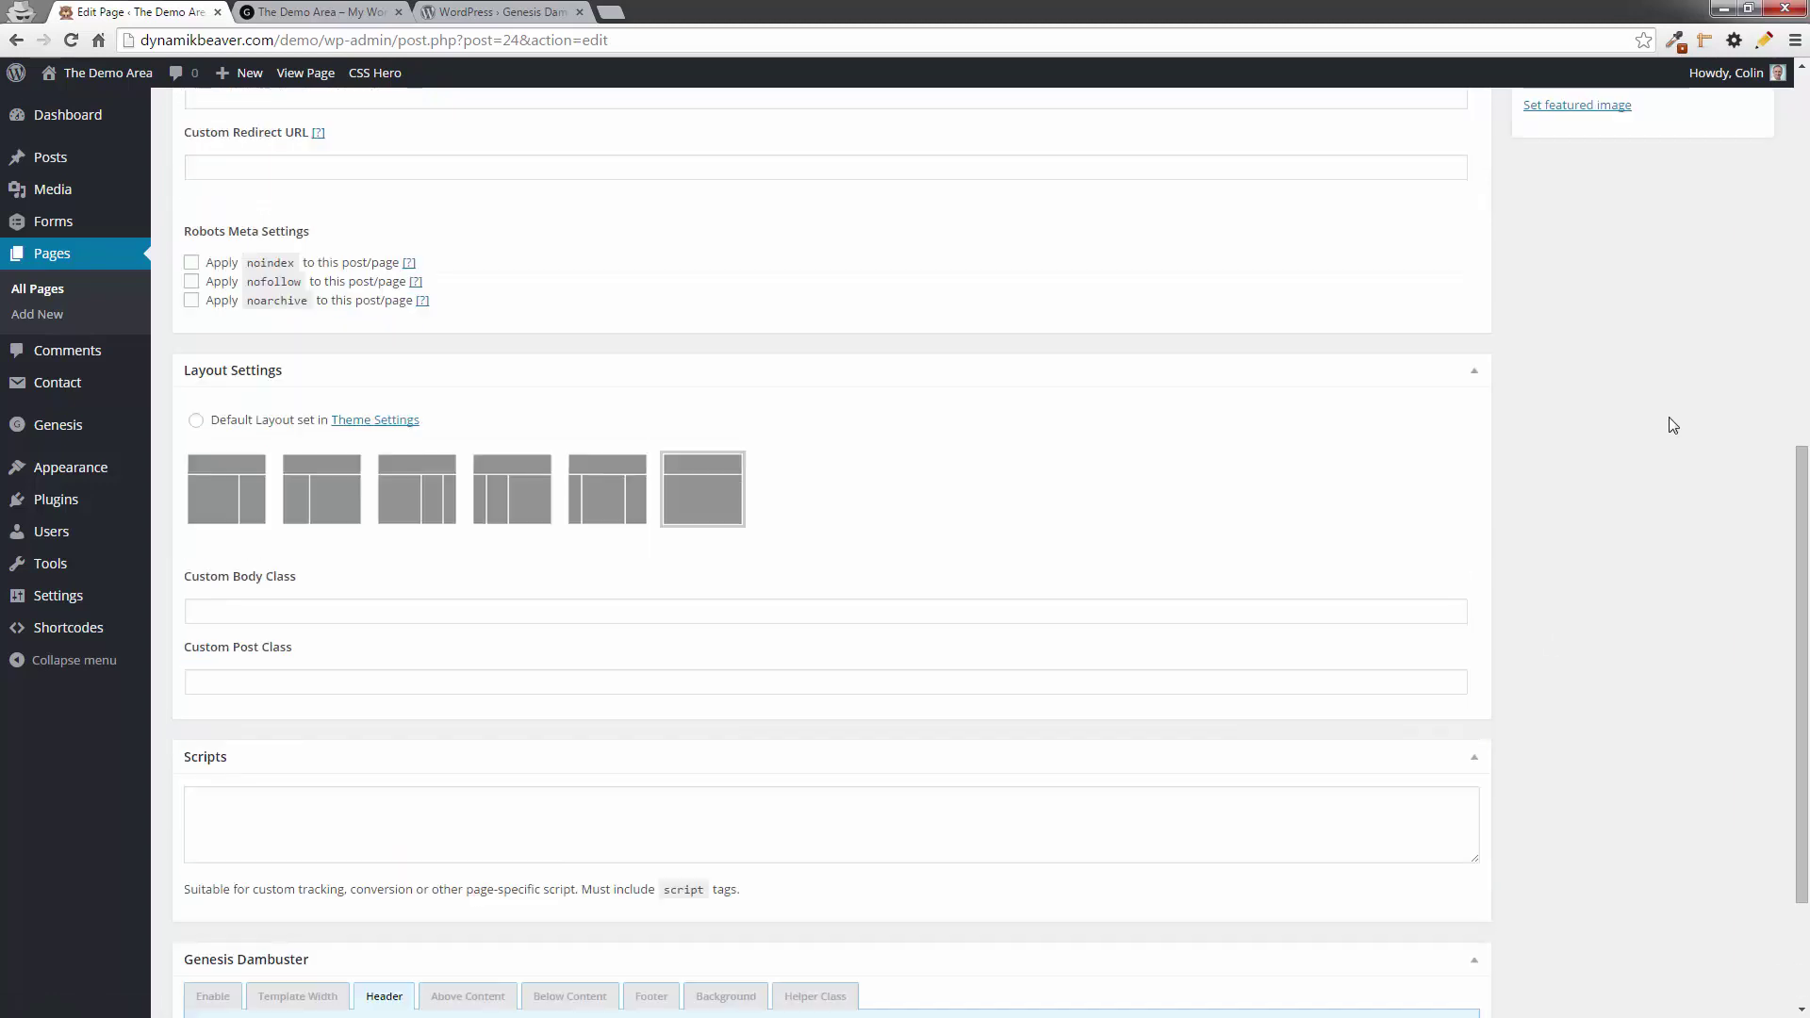
scroll(1695, 303, "up", 4)
left_click(1730, 422)
- Reload the live home page and scroll through it to confirm it starts with the hero banner
left_click(318, 13)
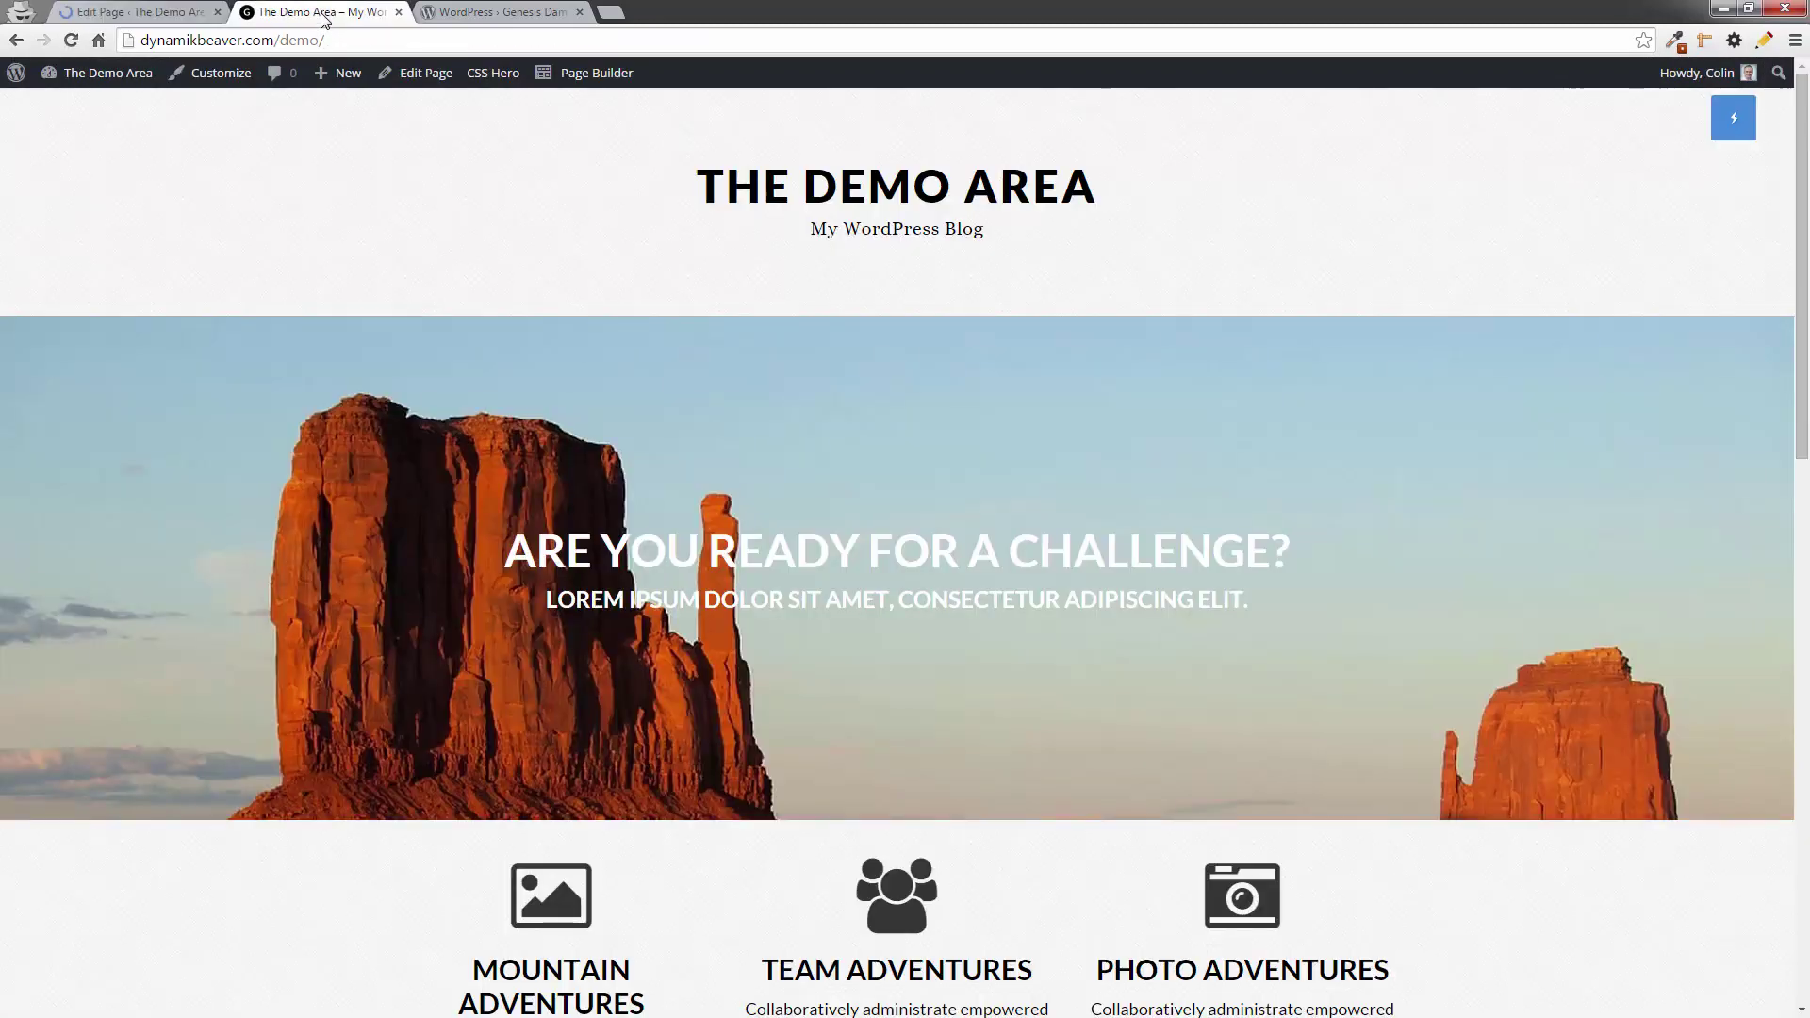
key("F5")
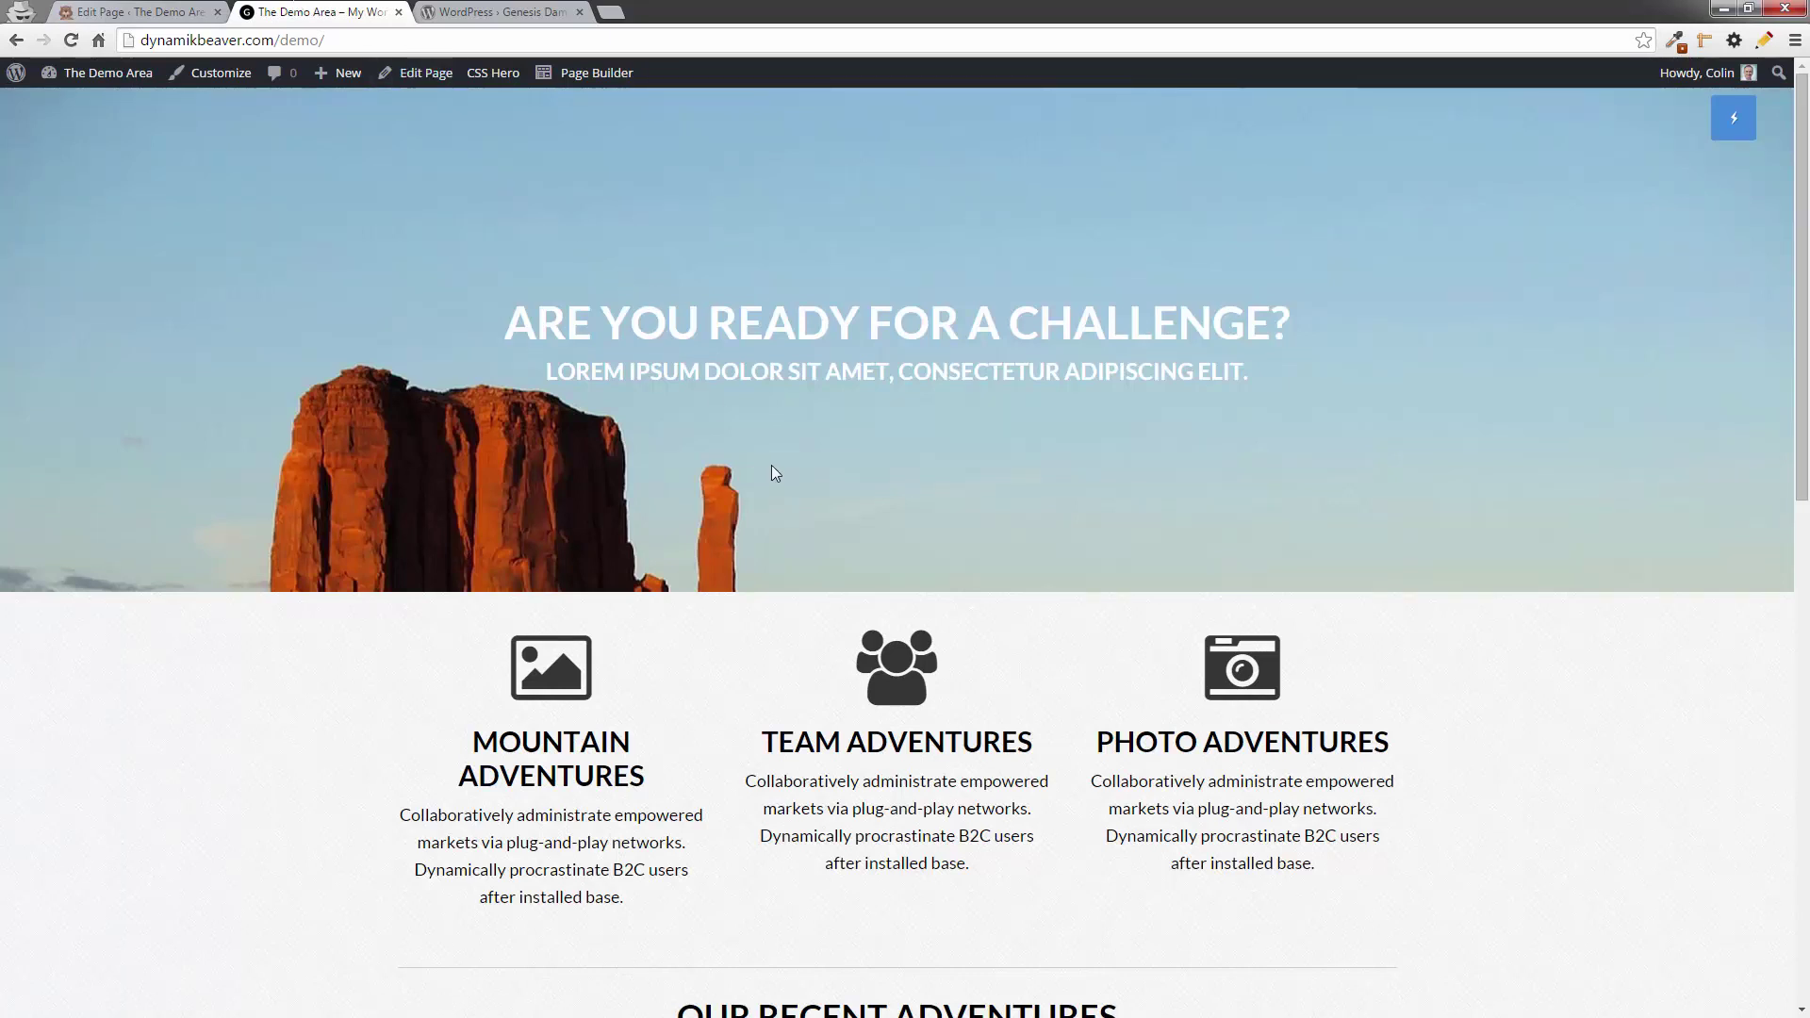
scroll(772, 465, "down", 3)
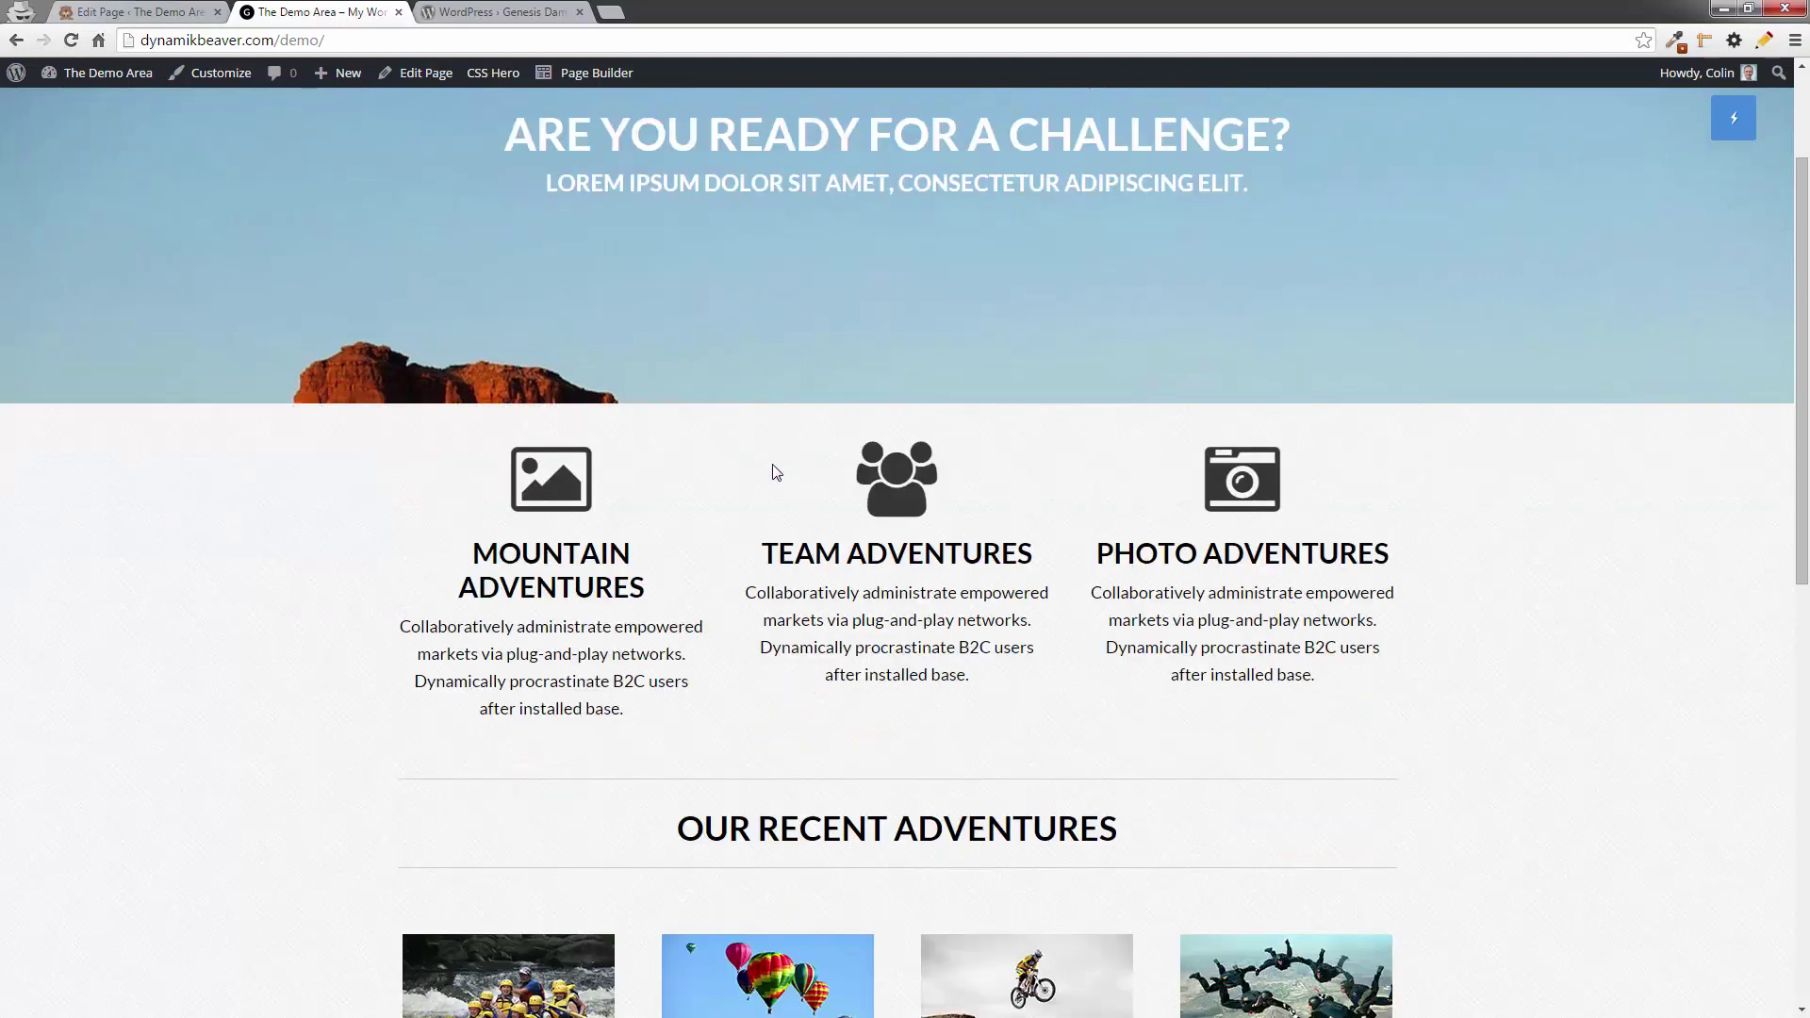
scroll(773, 463, "up", 3)
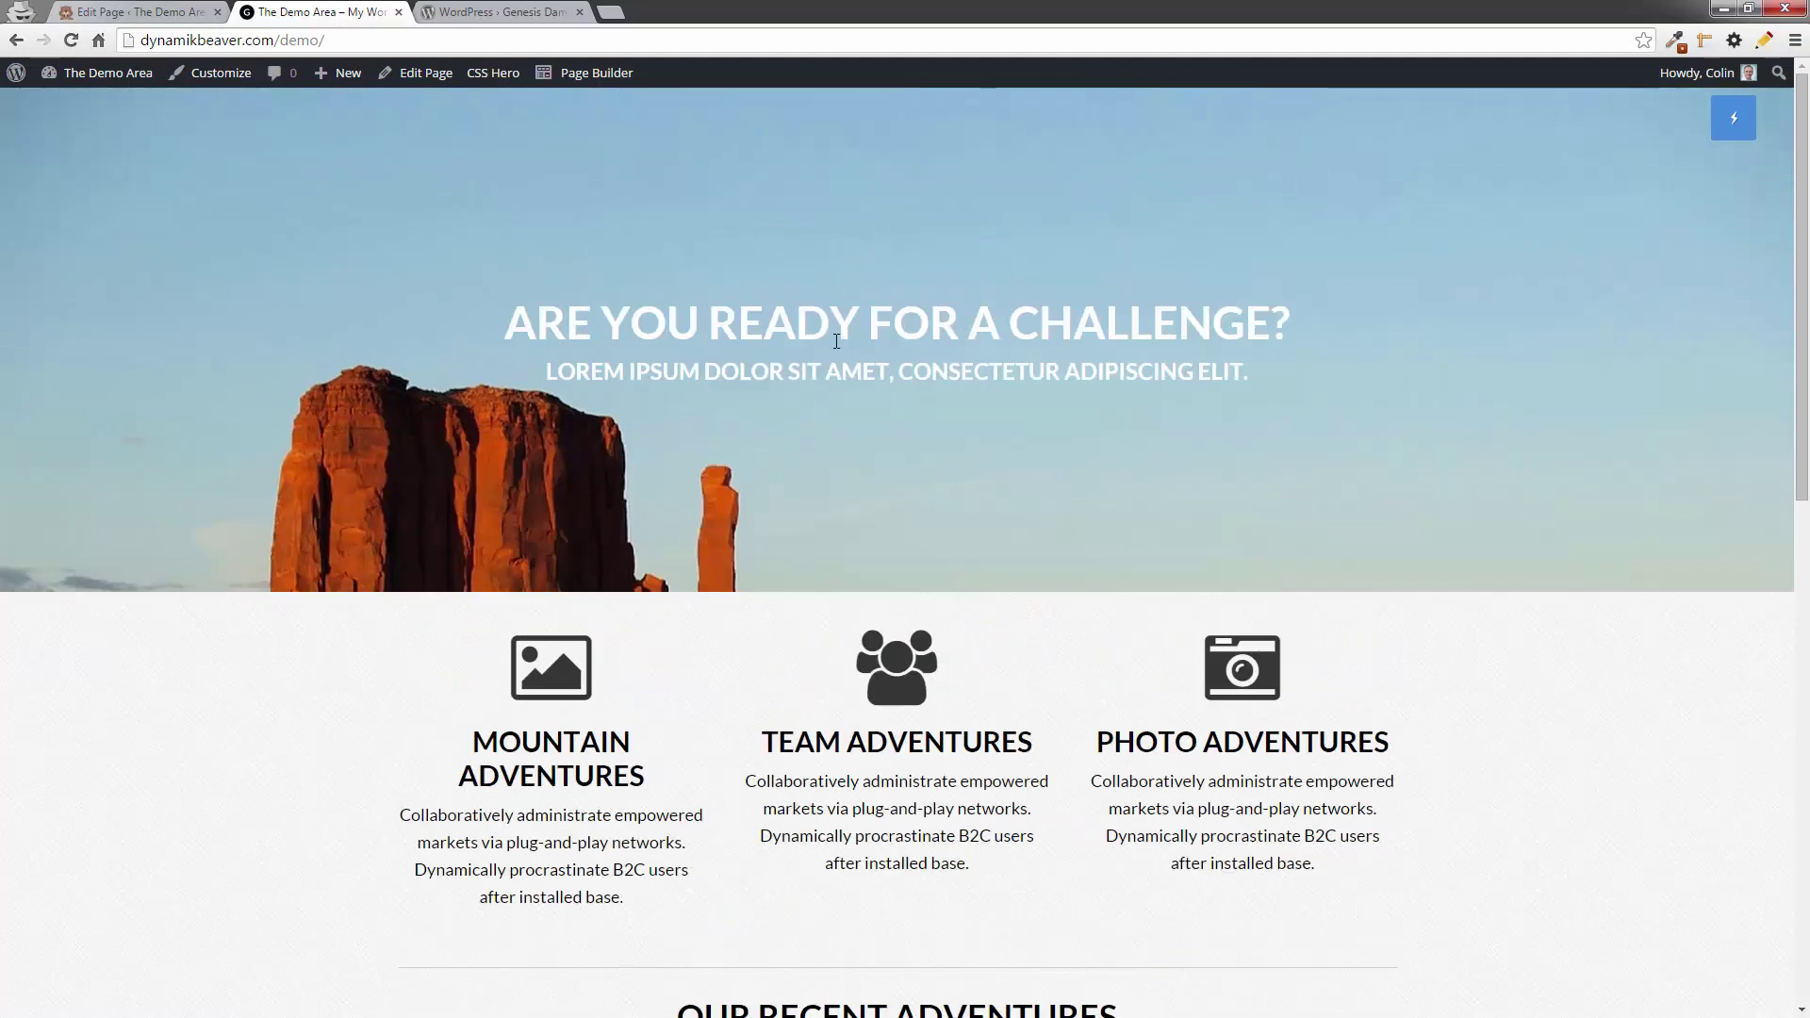
scroll(790, 377, "down", 3)
scroll(792, 372, "up", 3)
scroll(798, 391, "down", 8)
scroll(800, 392, "down", 3)
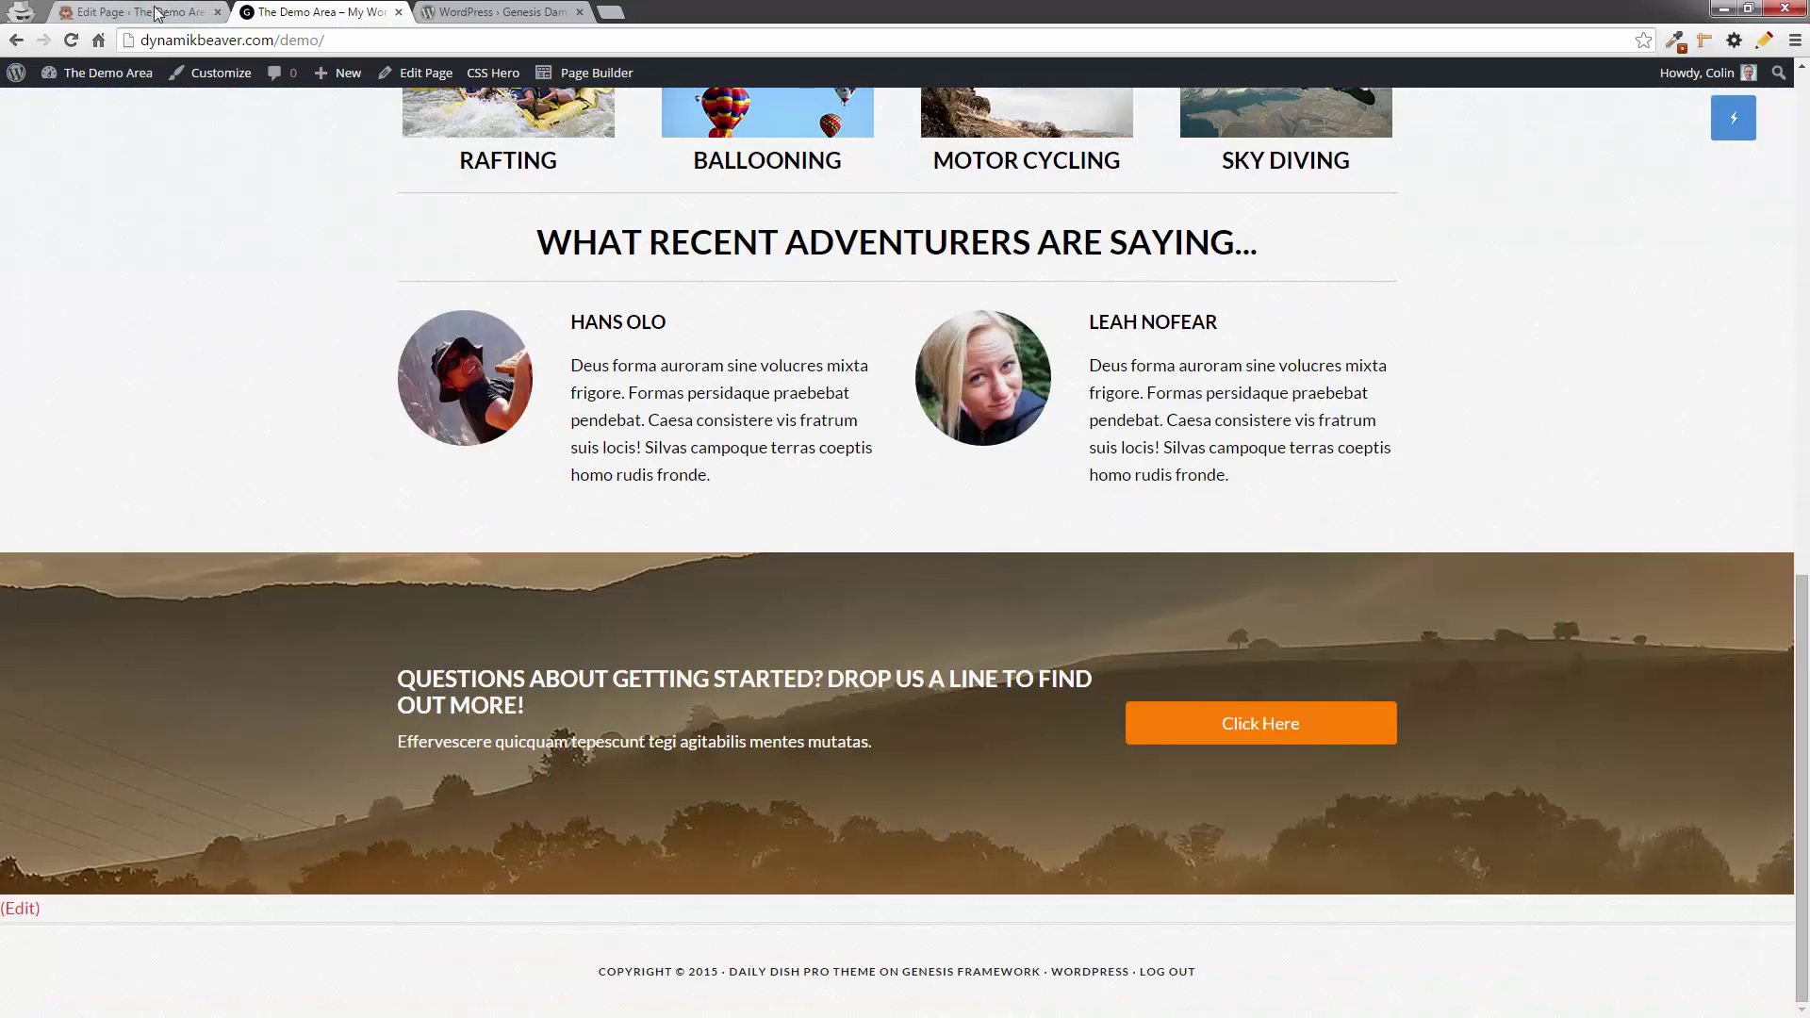
- Tick Remove Footer in Dambuster's Footer tab, update the Home page, and reload the live site
left_click(188, 13)
scroll(264, 810, "down", 10)
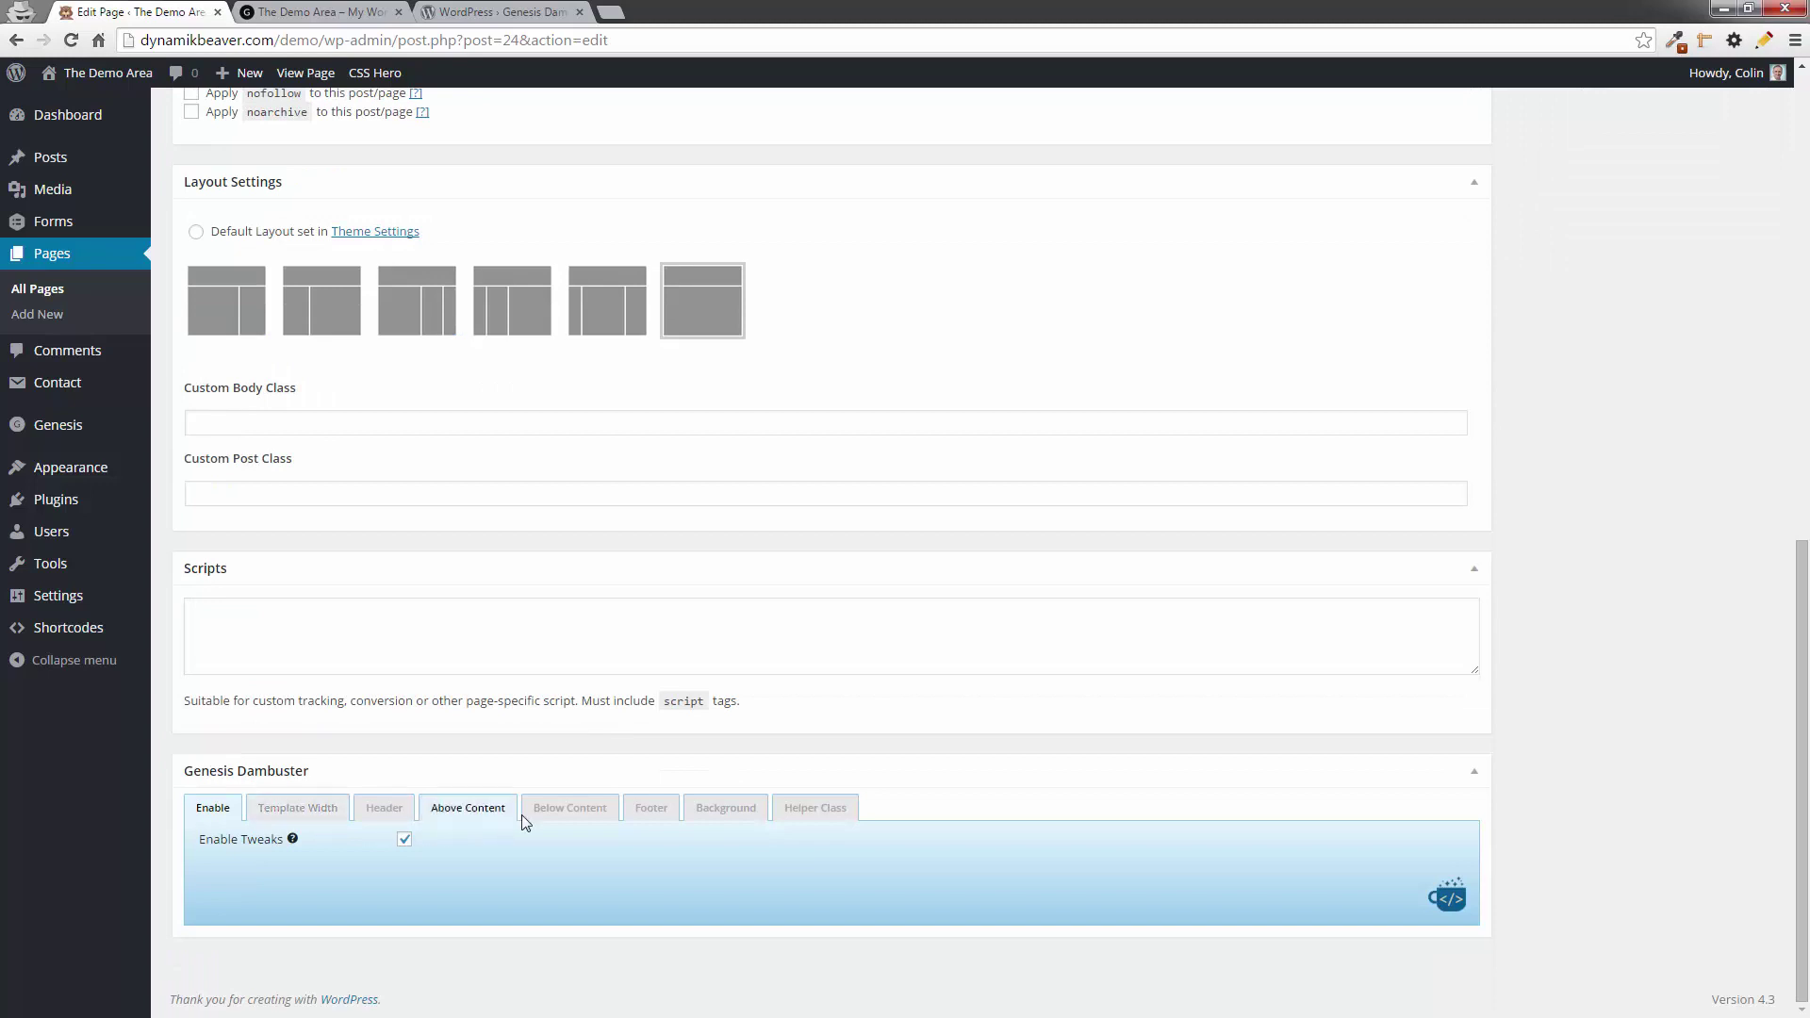
left_click(637, 814)
mouse_move(295, 840)
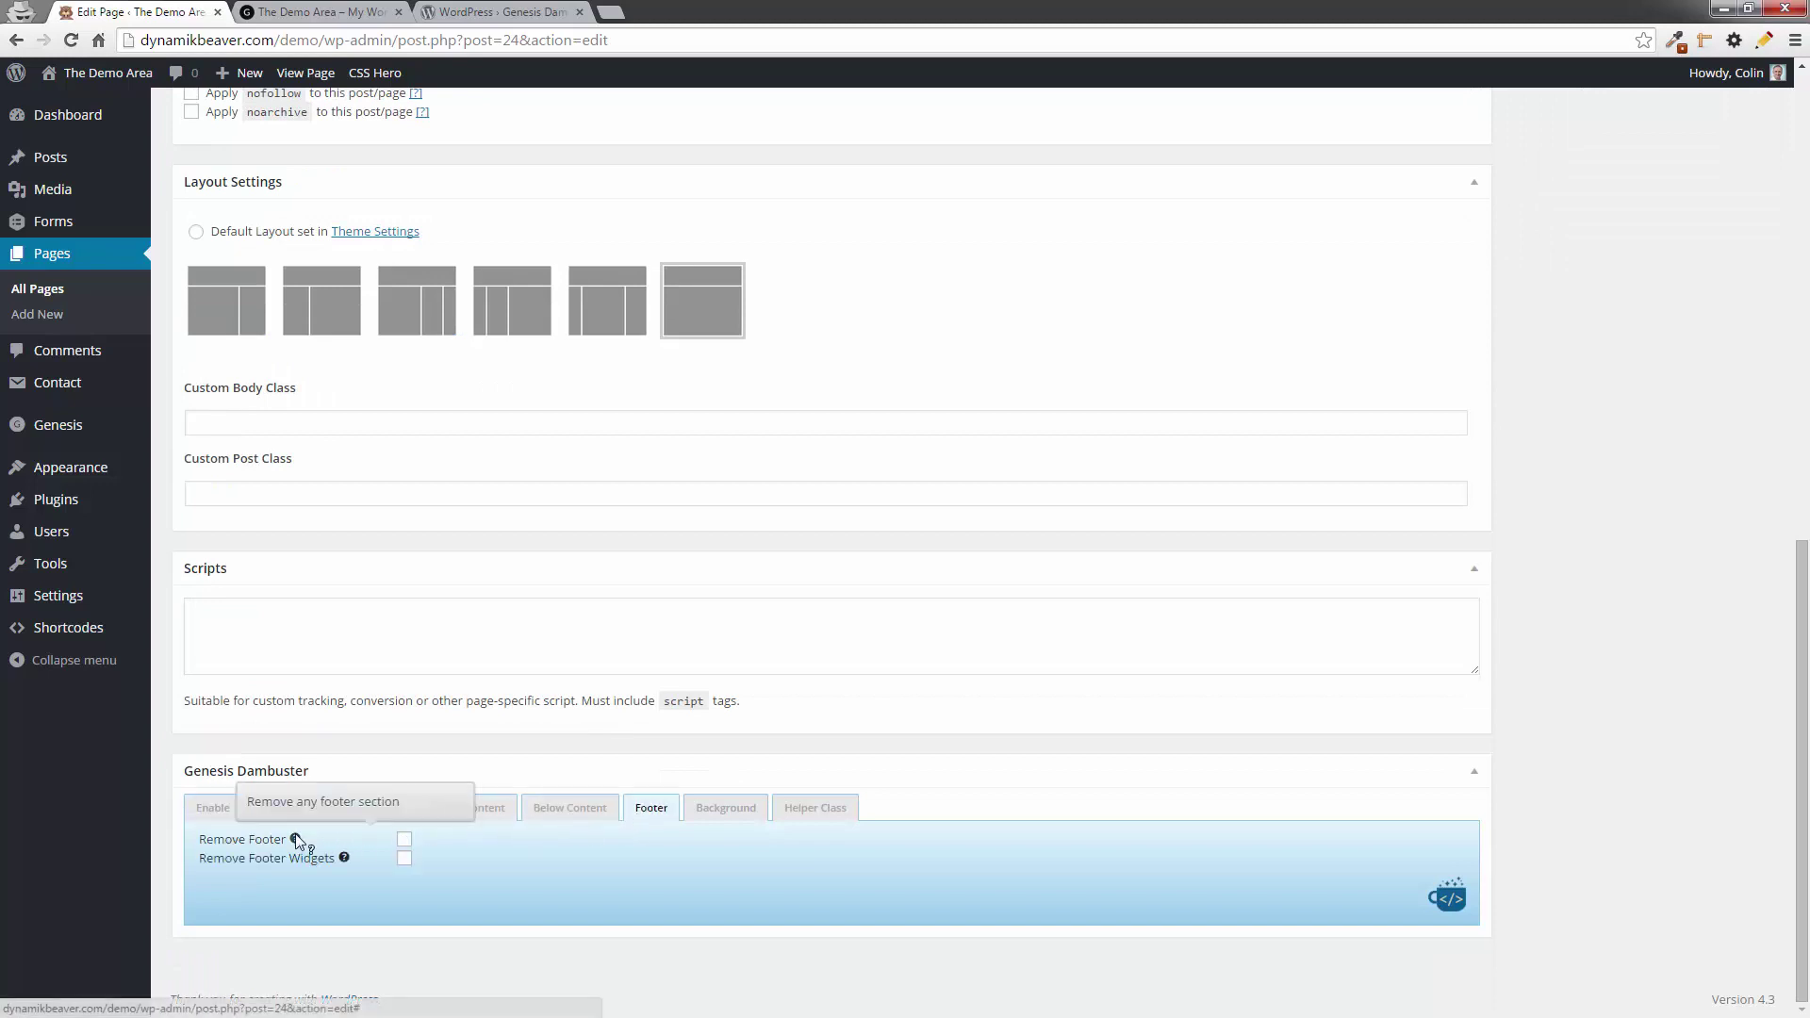
left_click(405, 839)
scroll(1672, 505, "up", 10)
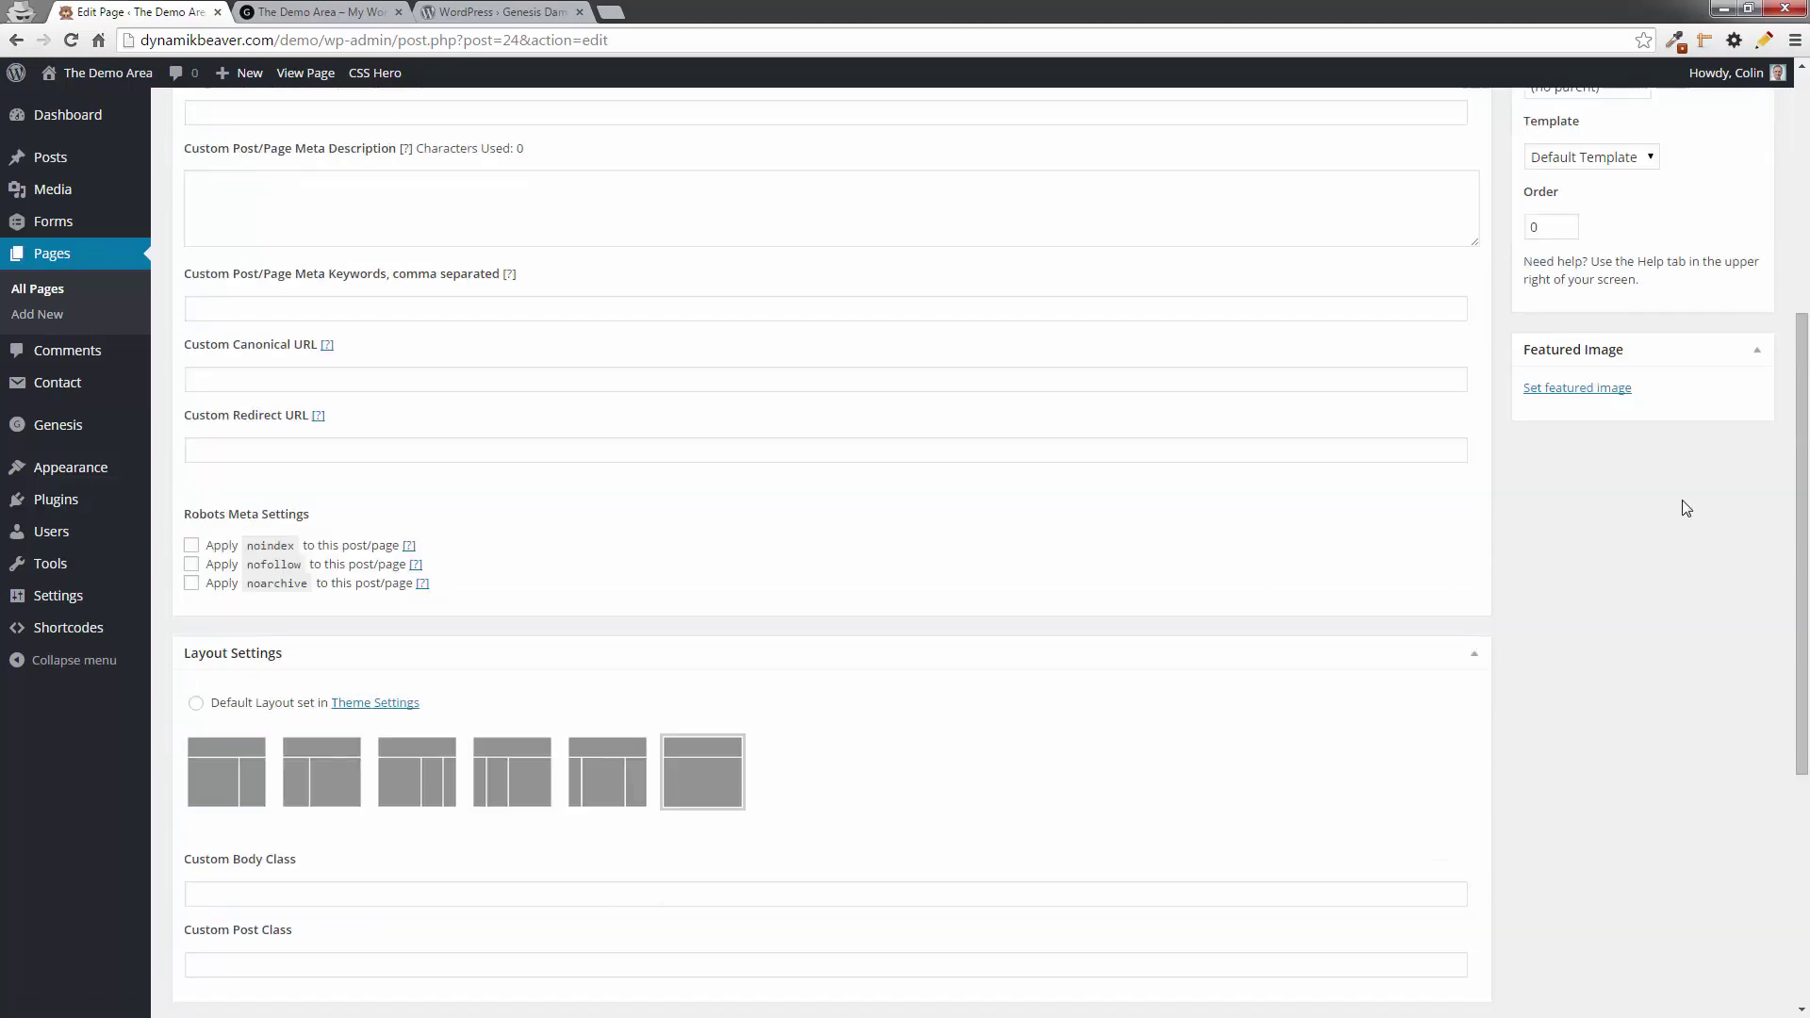
left_click(1733, 452)
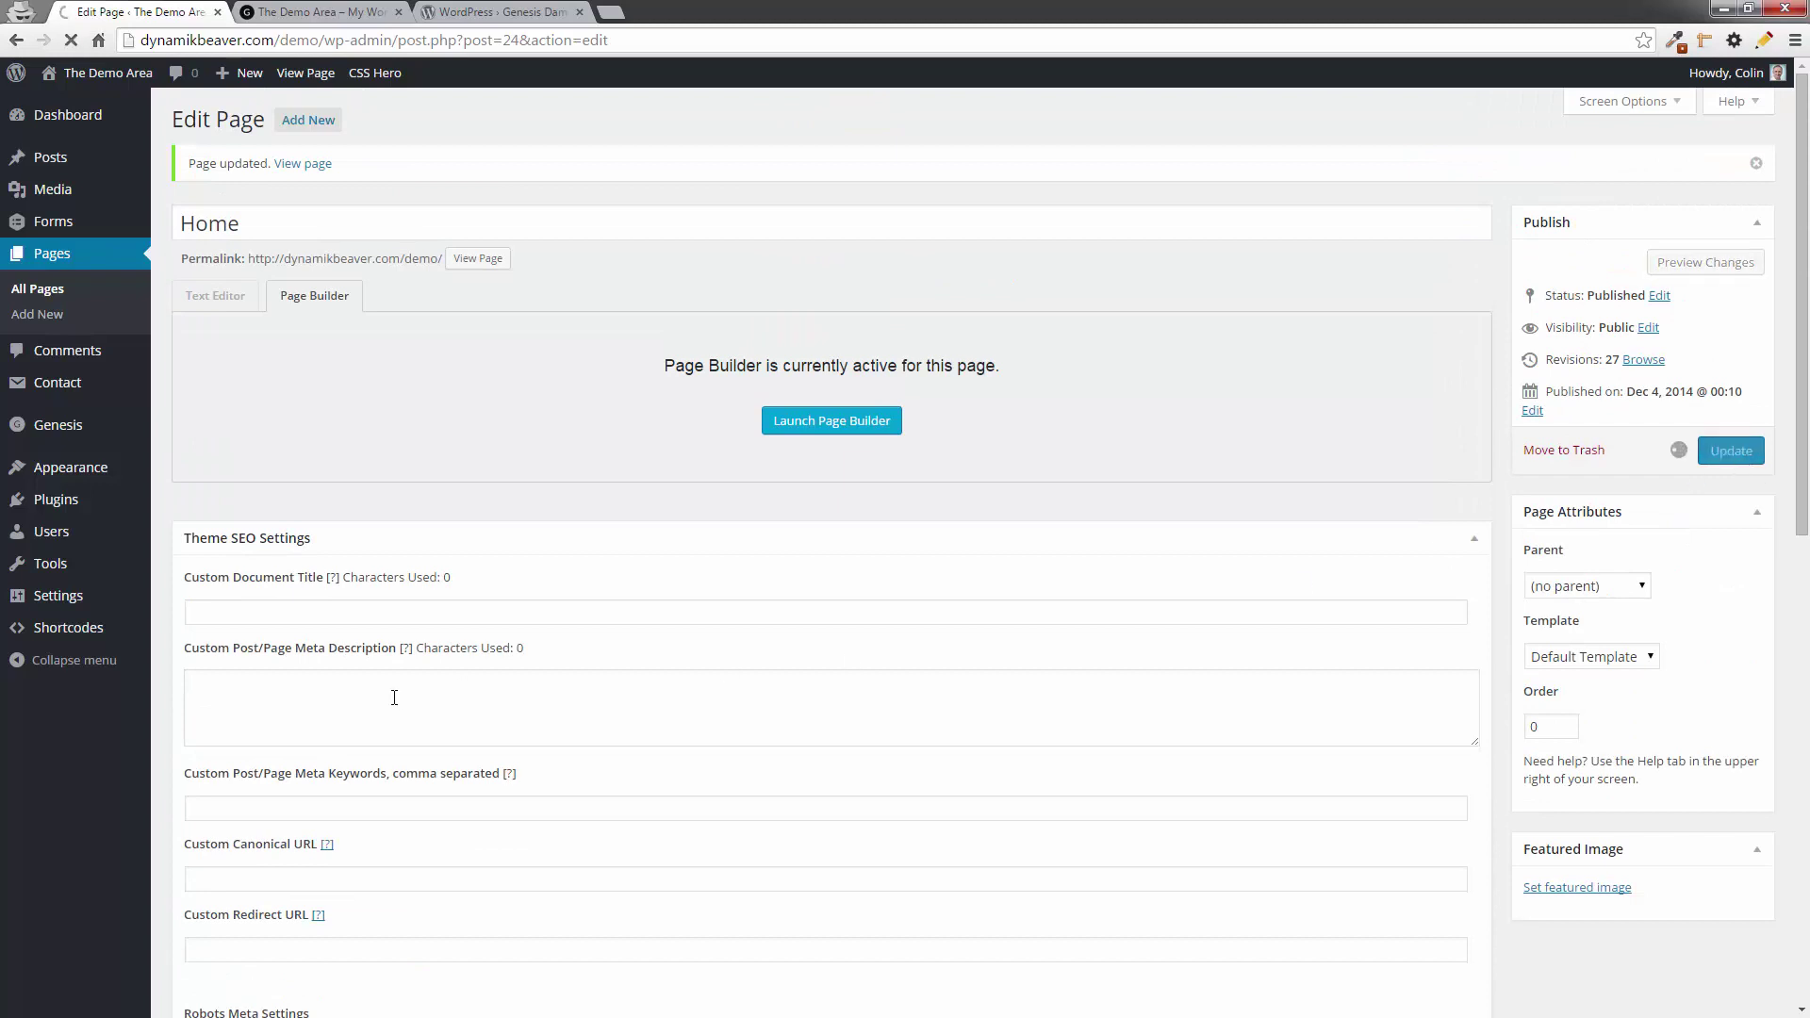
left_click(320, 12)
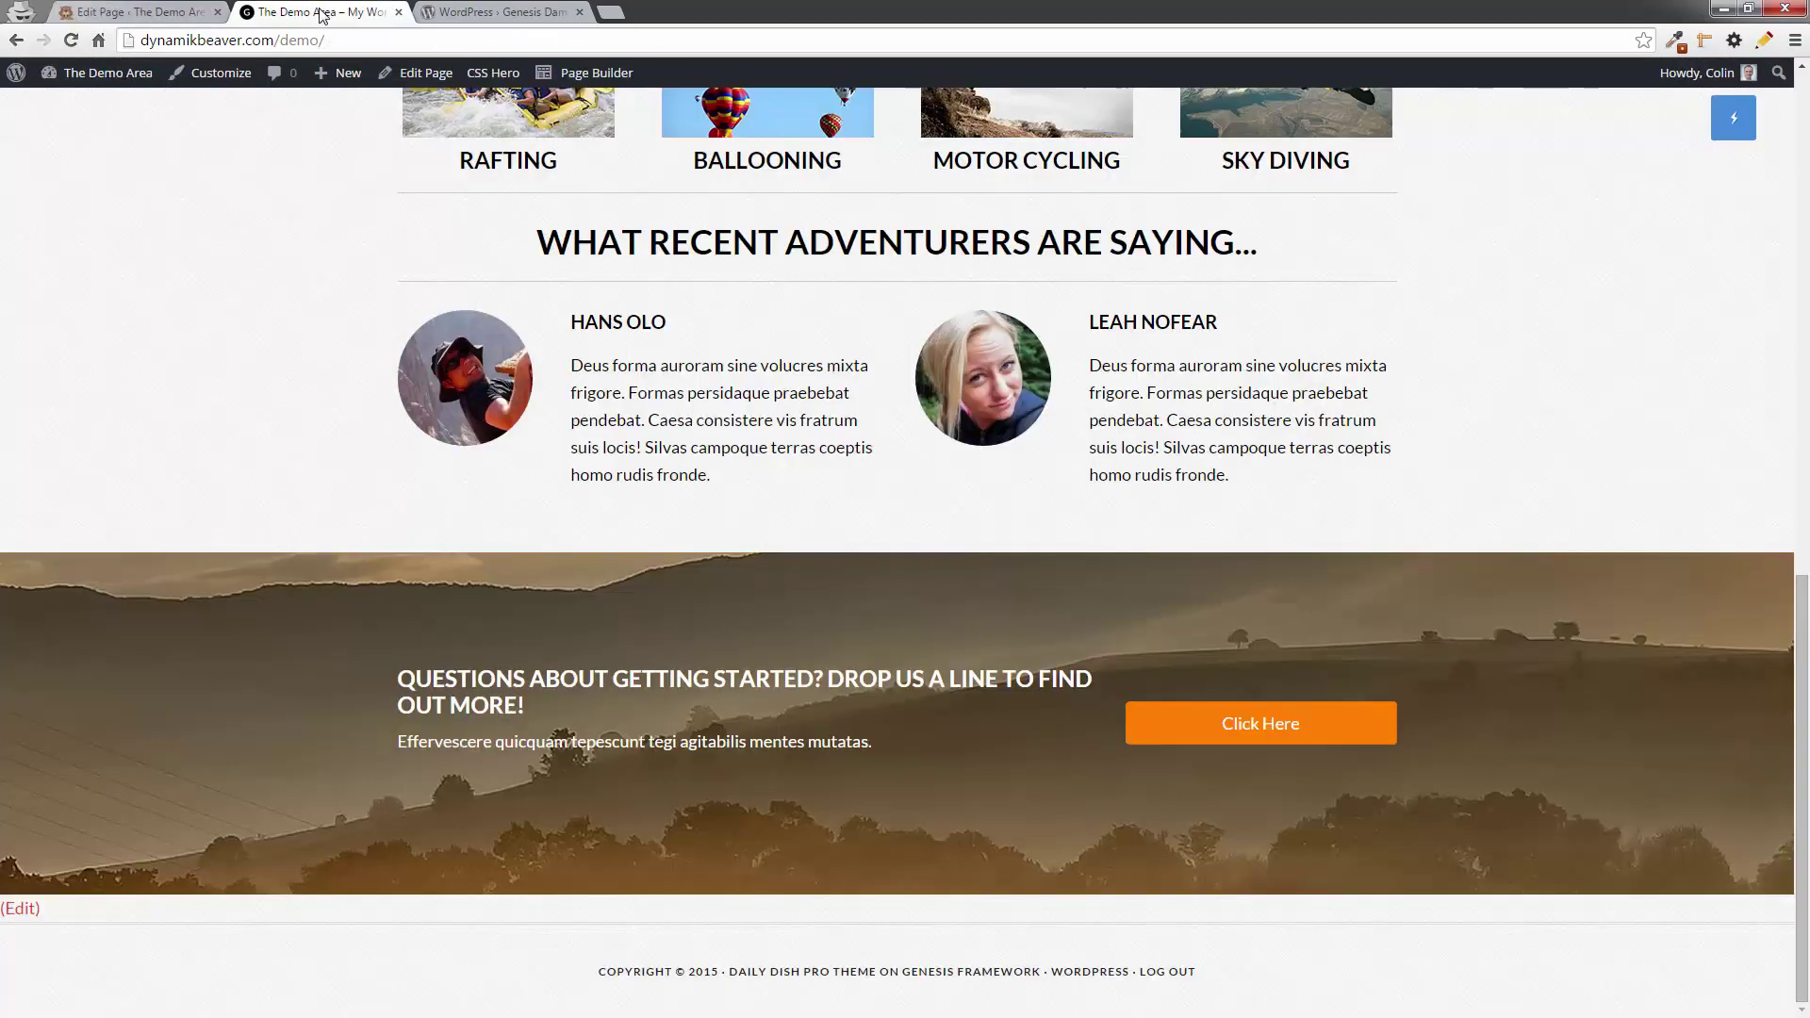
key("F5")
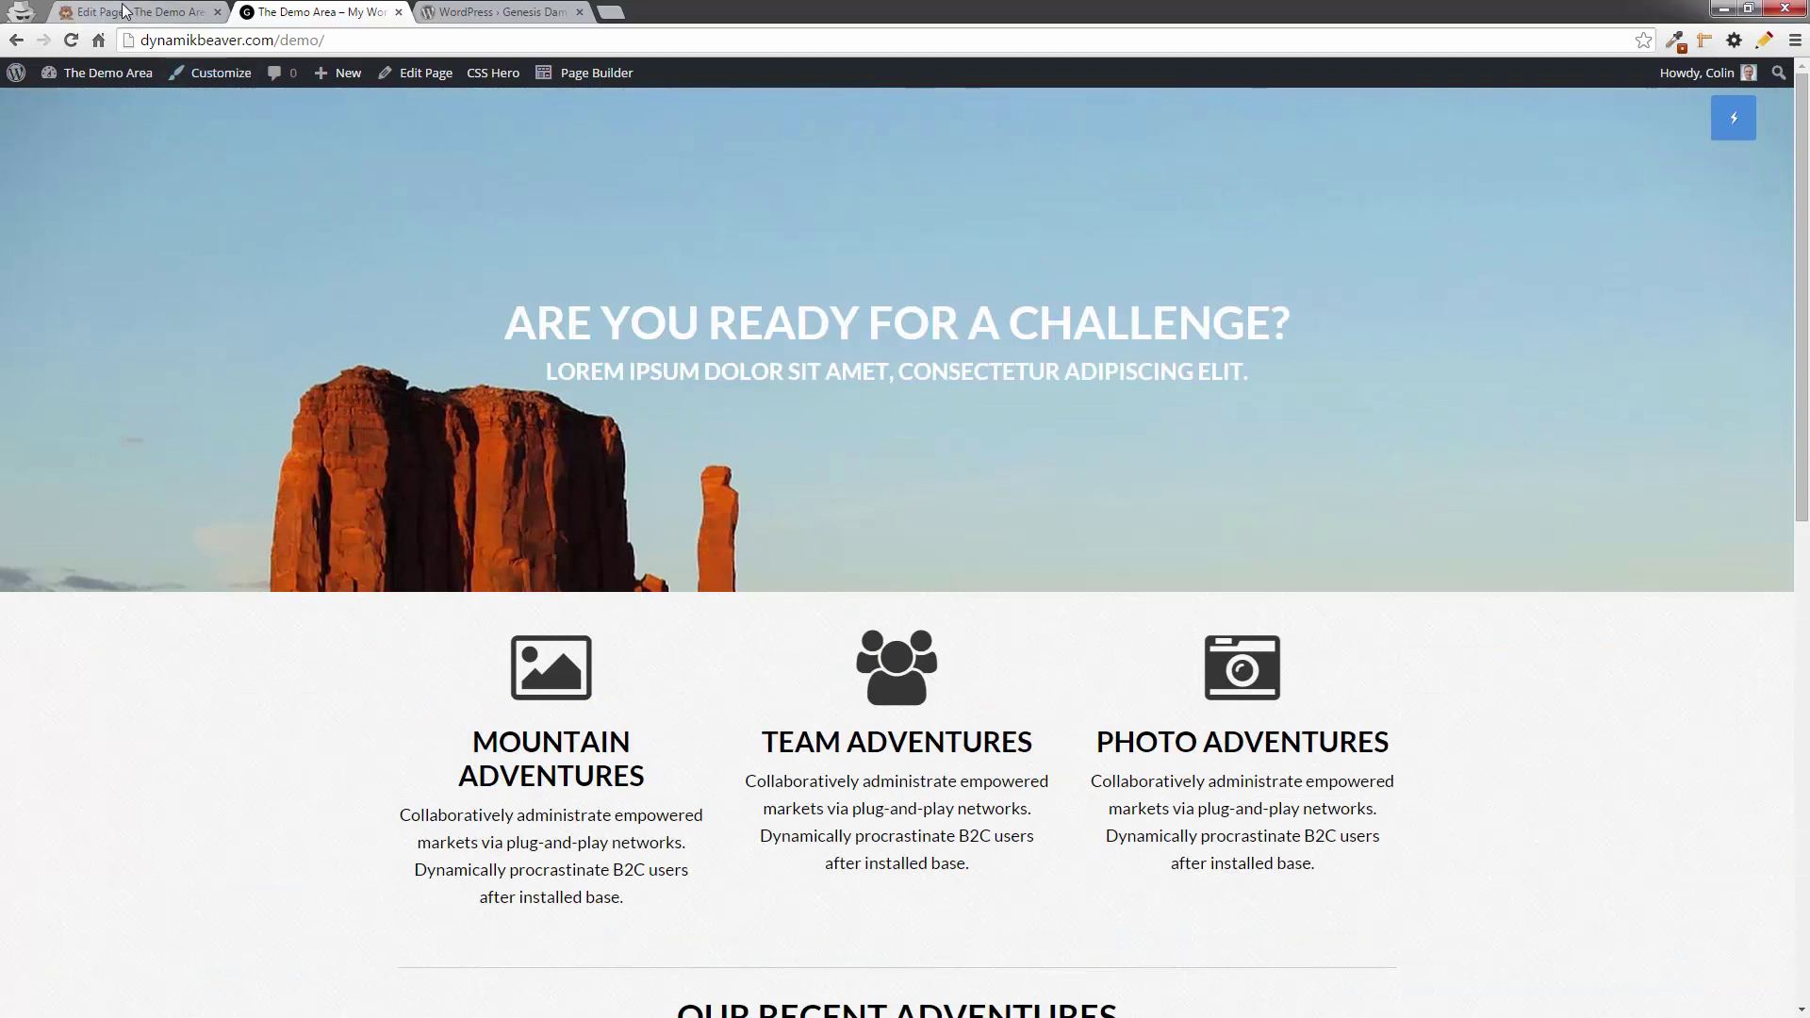
- Return to the Home page editor after glancing at the plugin tab, scrolling down to the Genesis Dambuster box
left_click(130, 12)
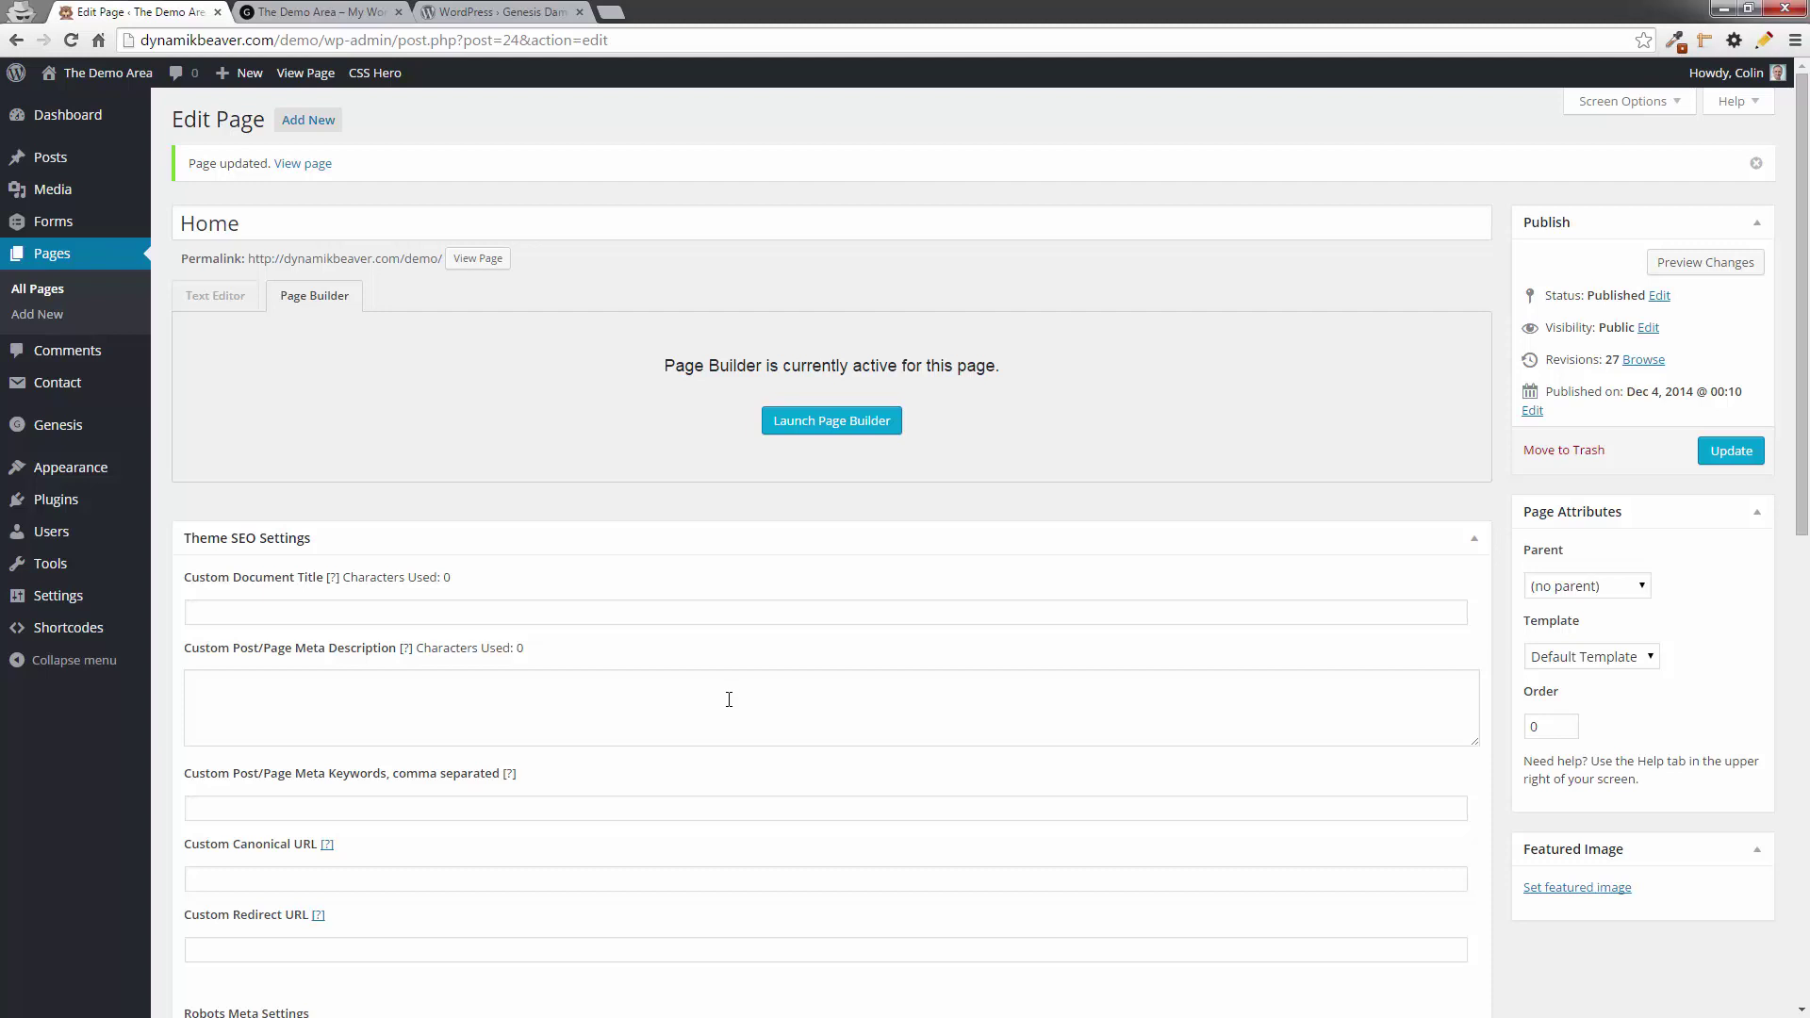
left_click(505, 12)
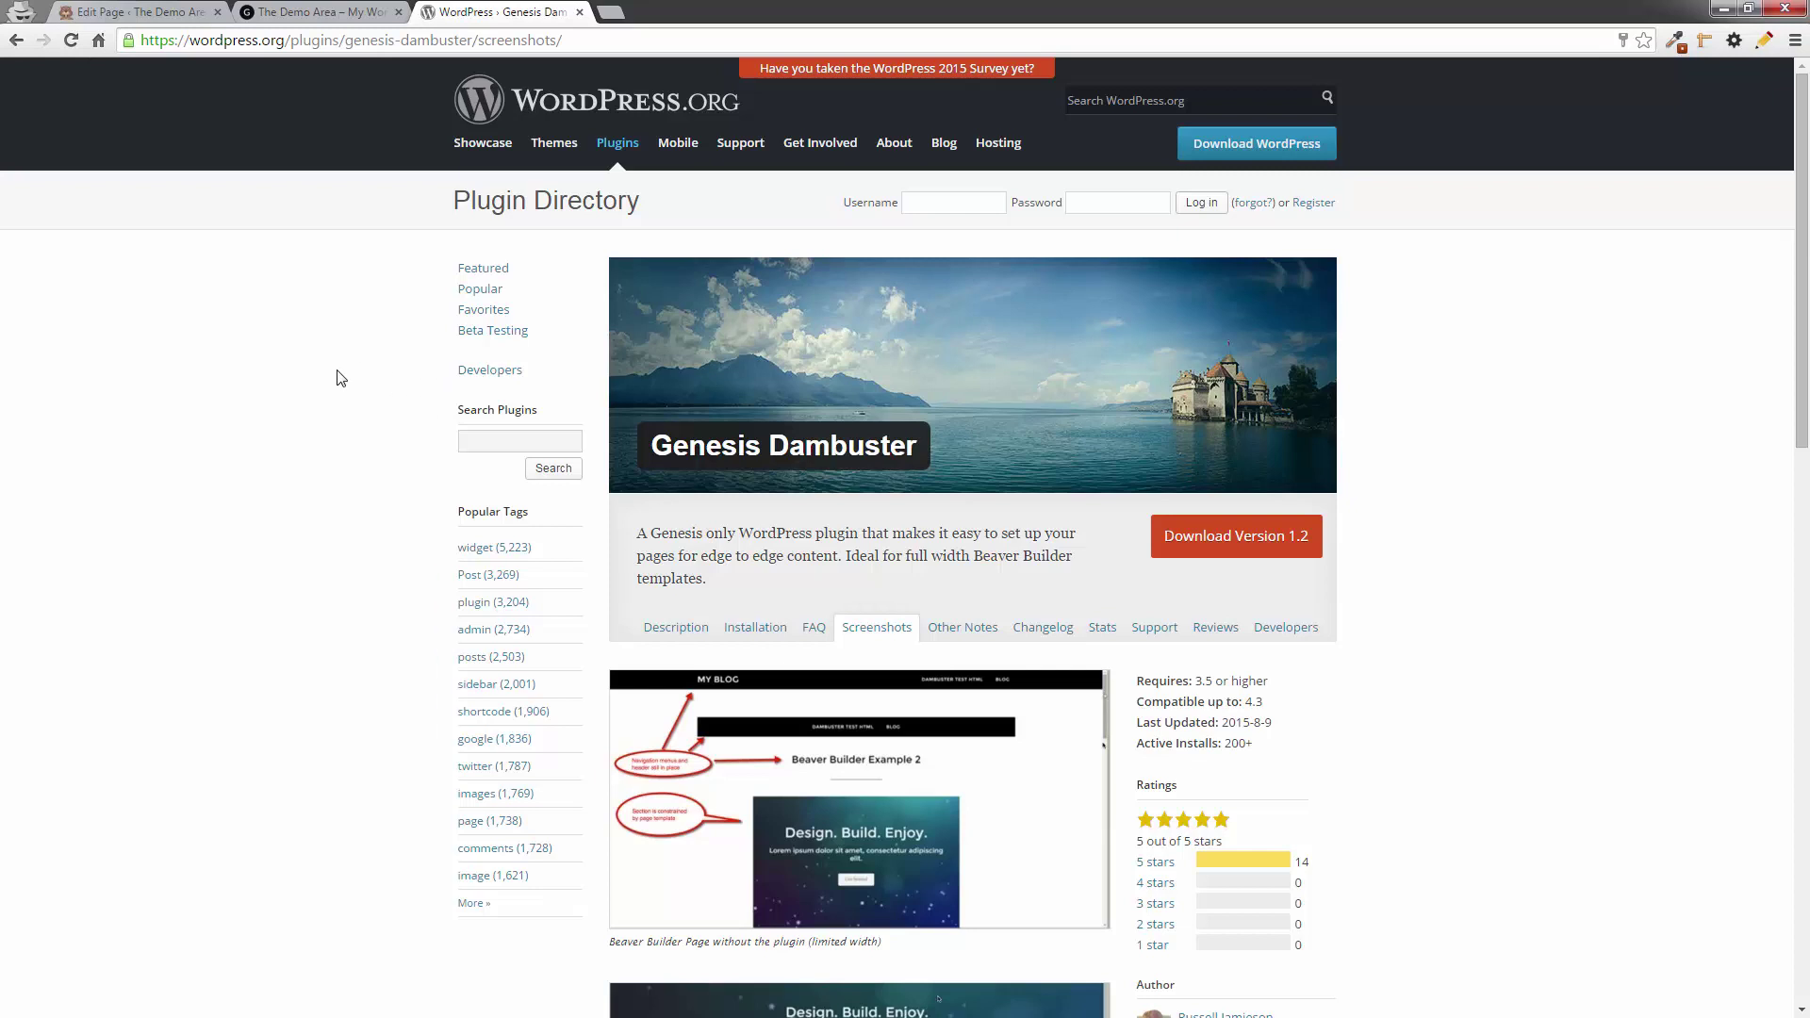
left_click(170, 17)
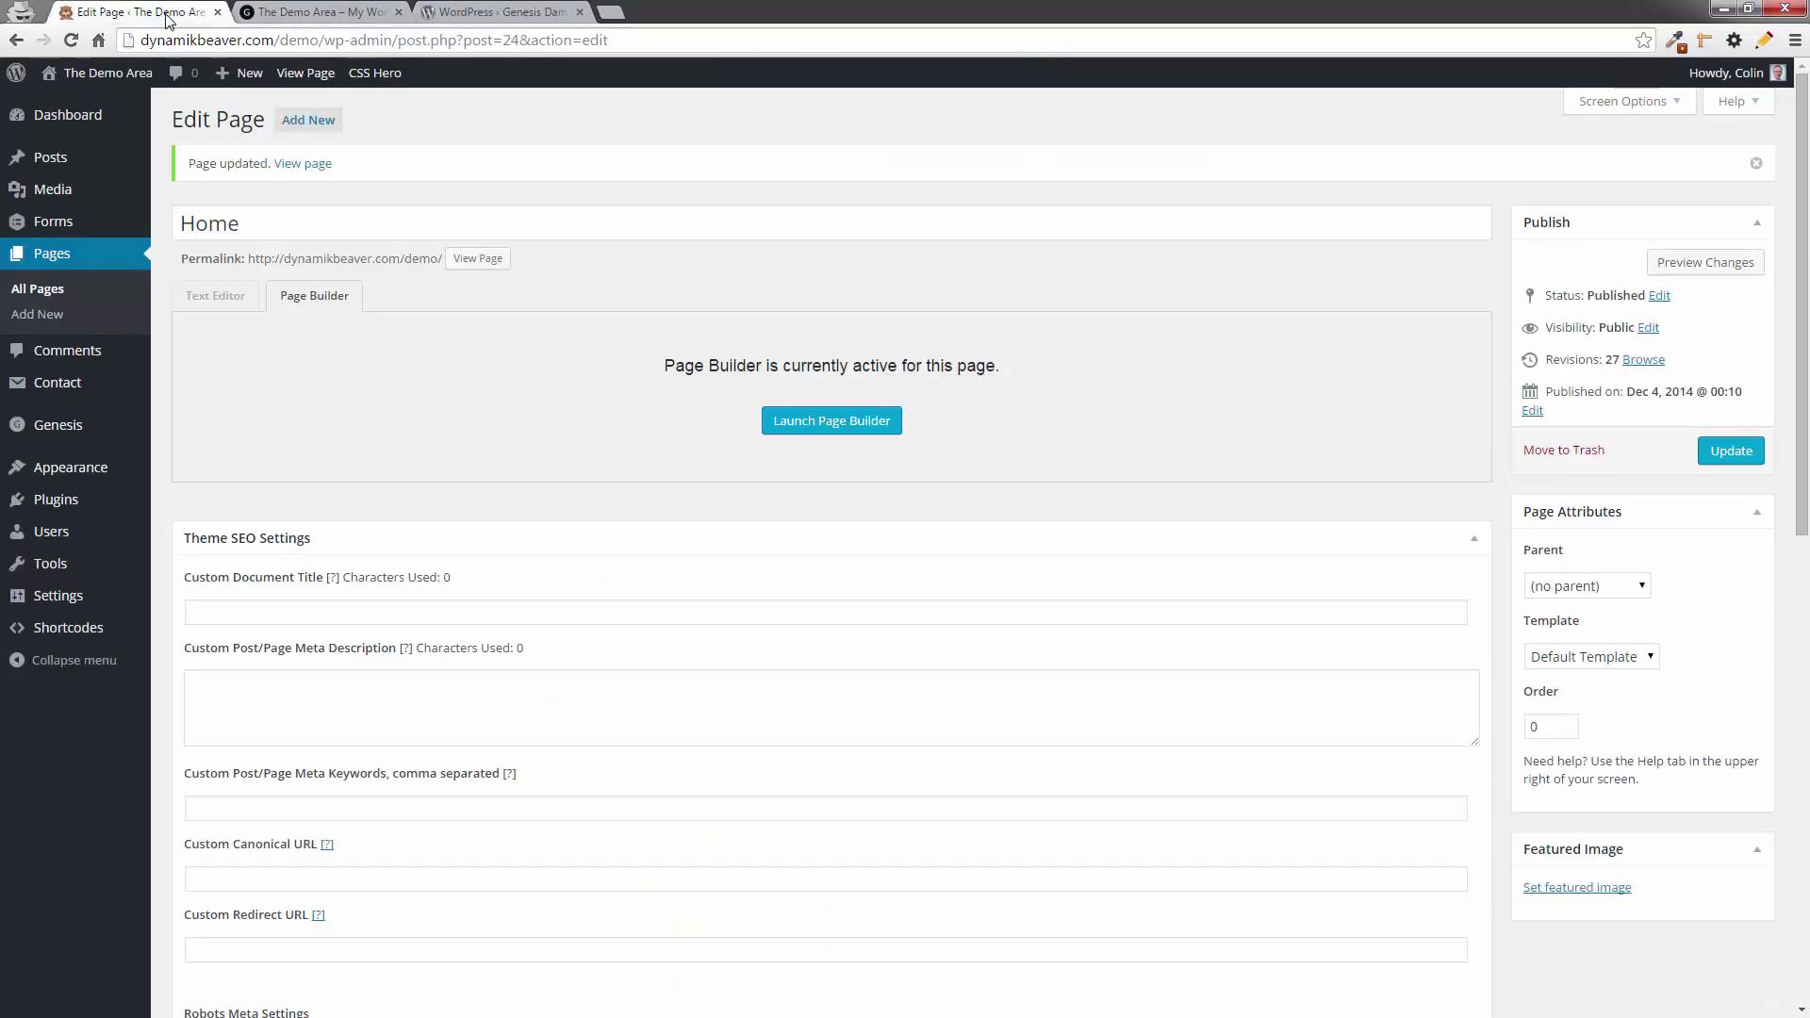
scroll(553, 533, "down", 6)
scroll(553, 533, "down", 1)
scroll(614, 719, "down", 3)
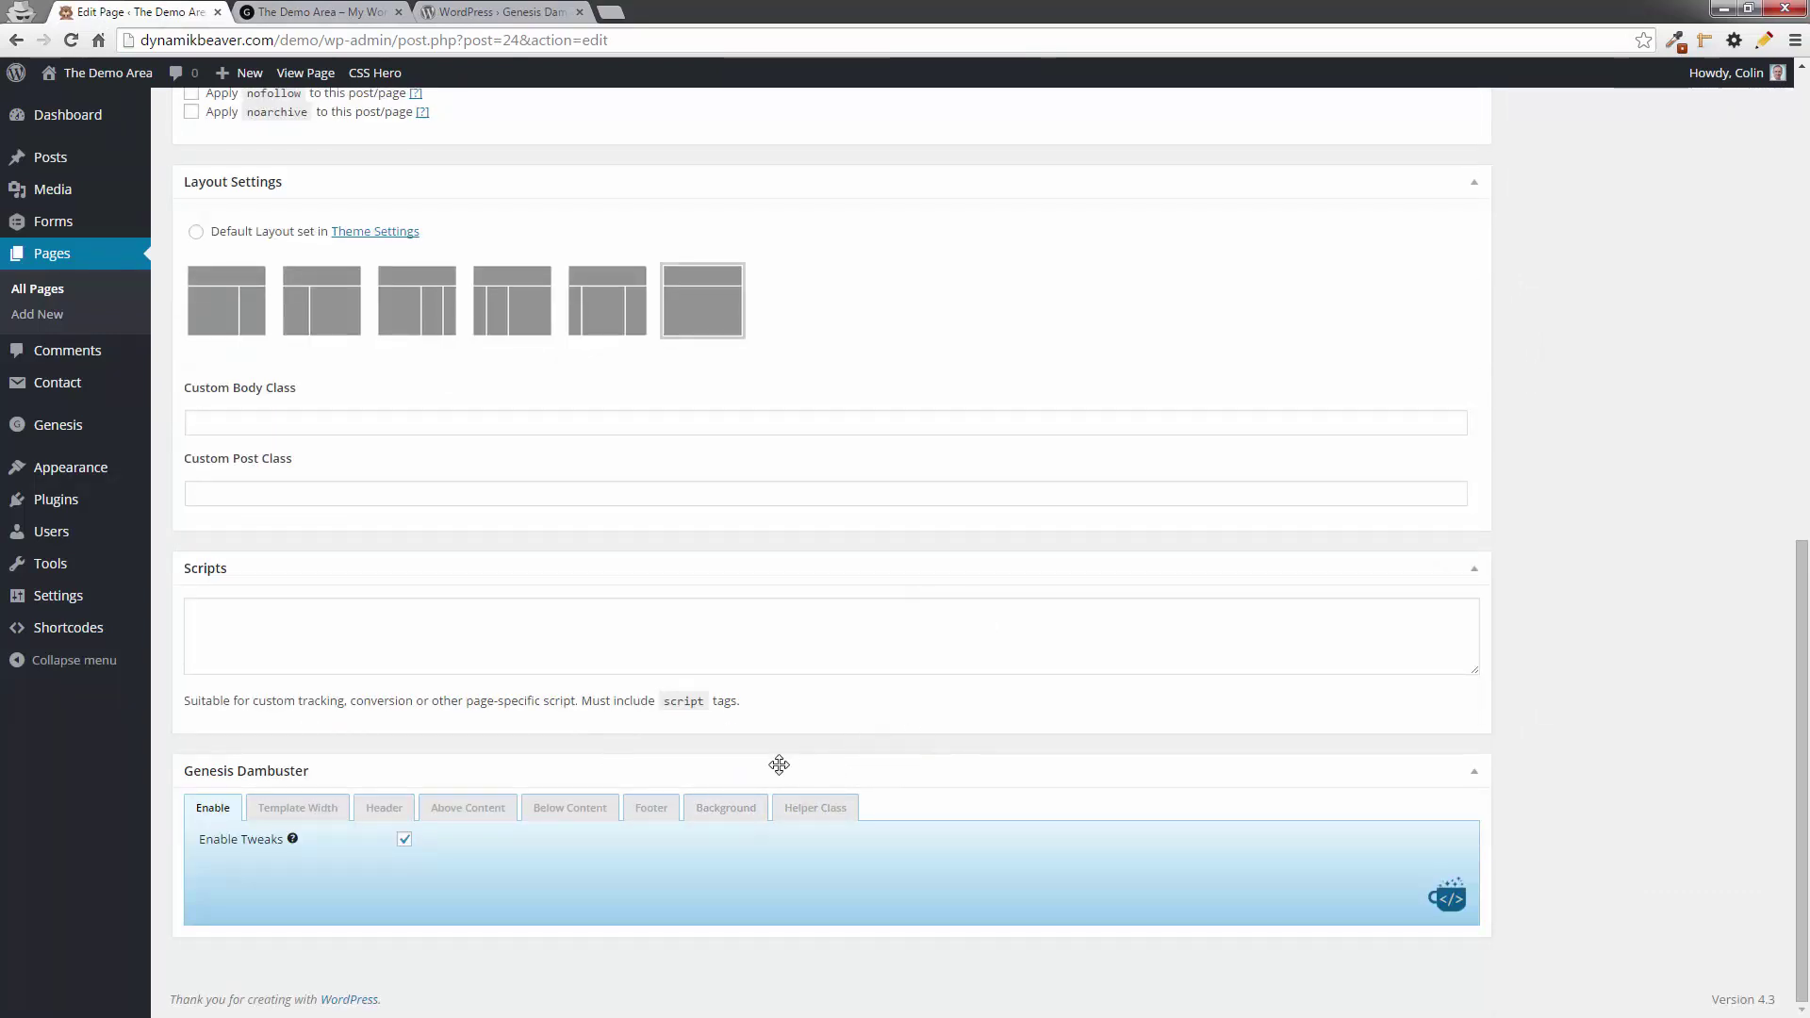
- Open Dambuster's Background tab, then look over the textured background on the live page
left_click(738, 814)
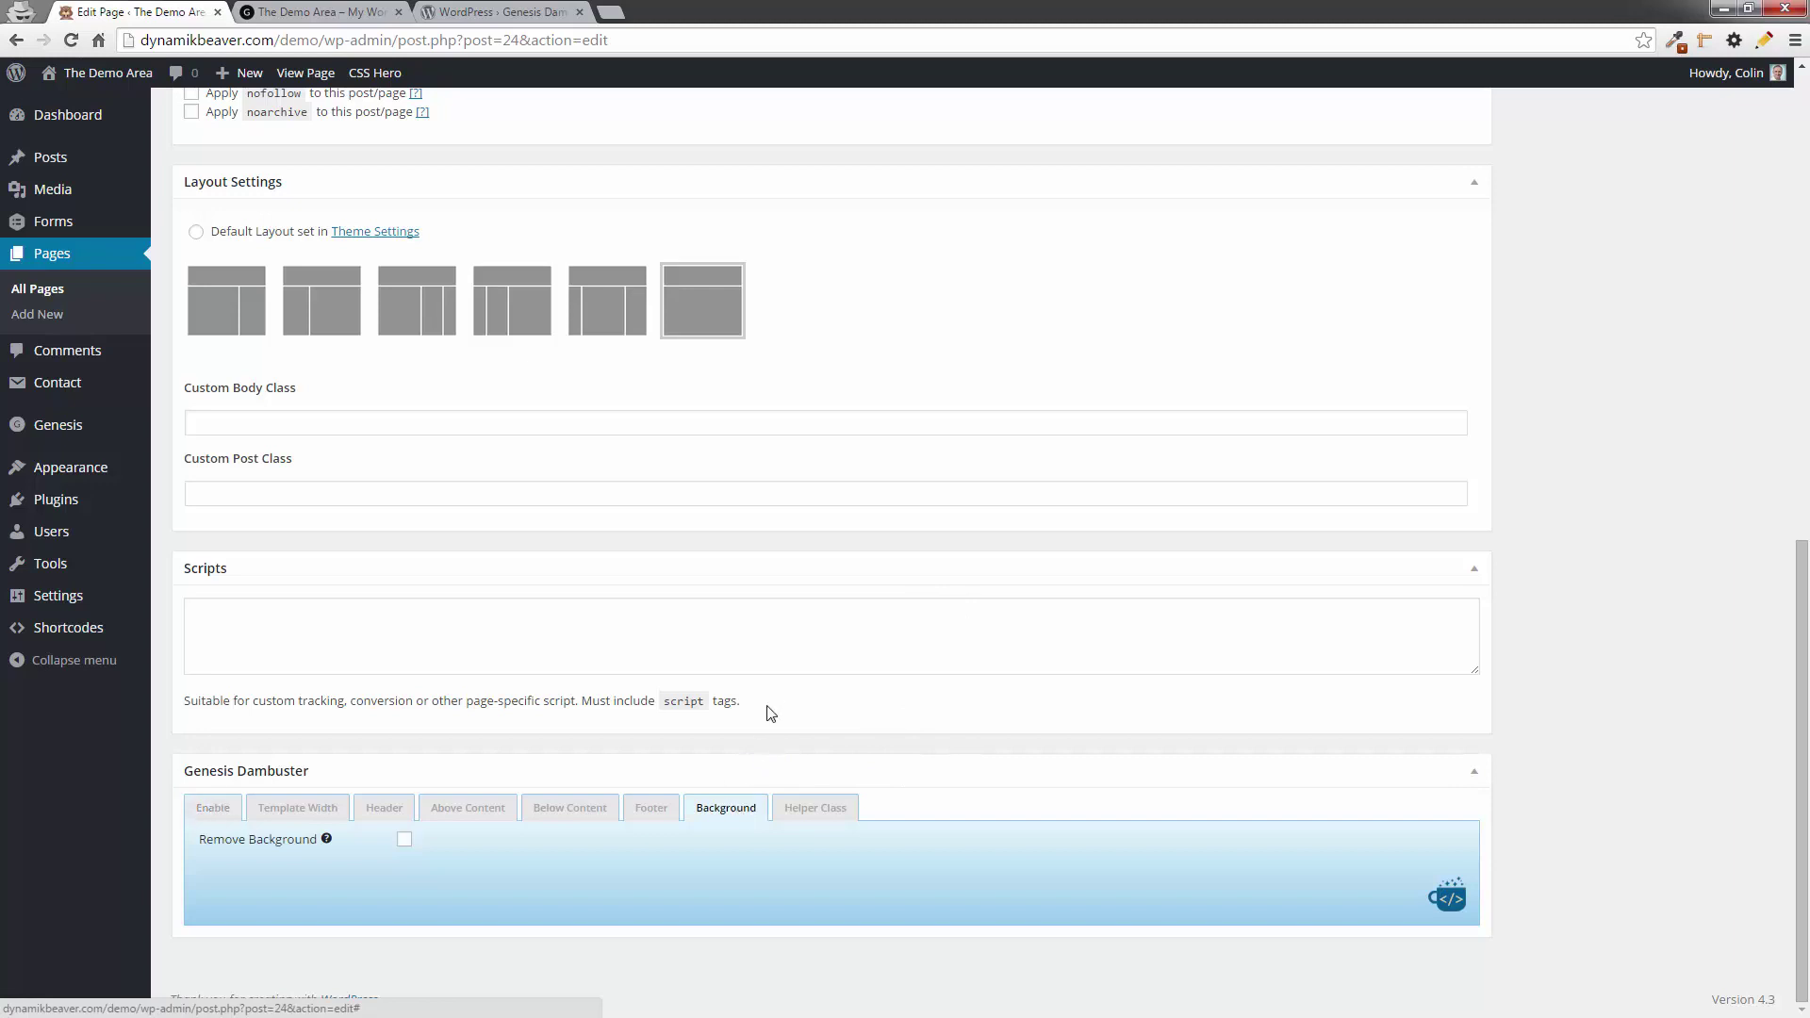
left_click(319, 15)
scroll(344, 613, "down", 5)
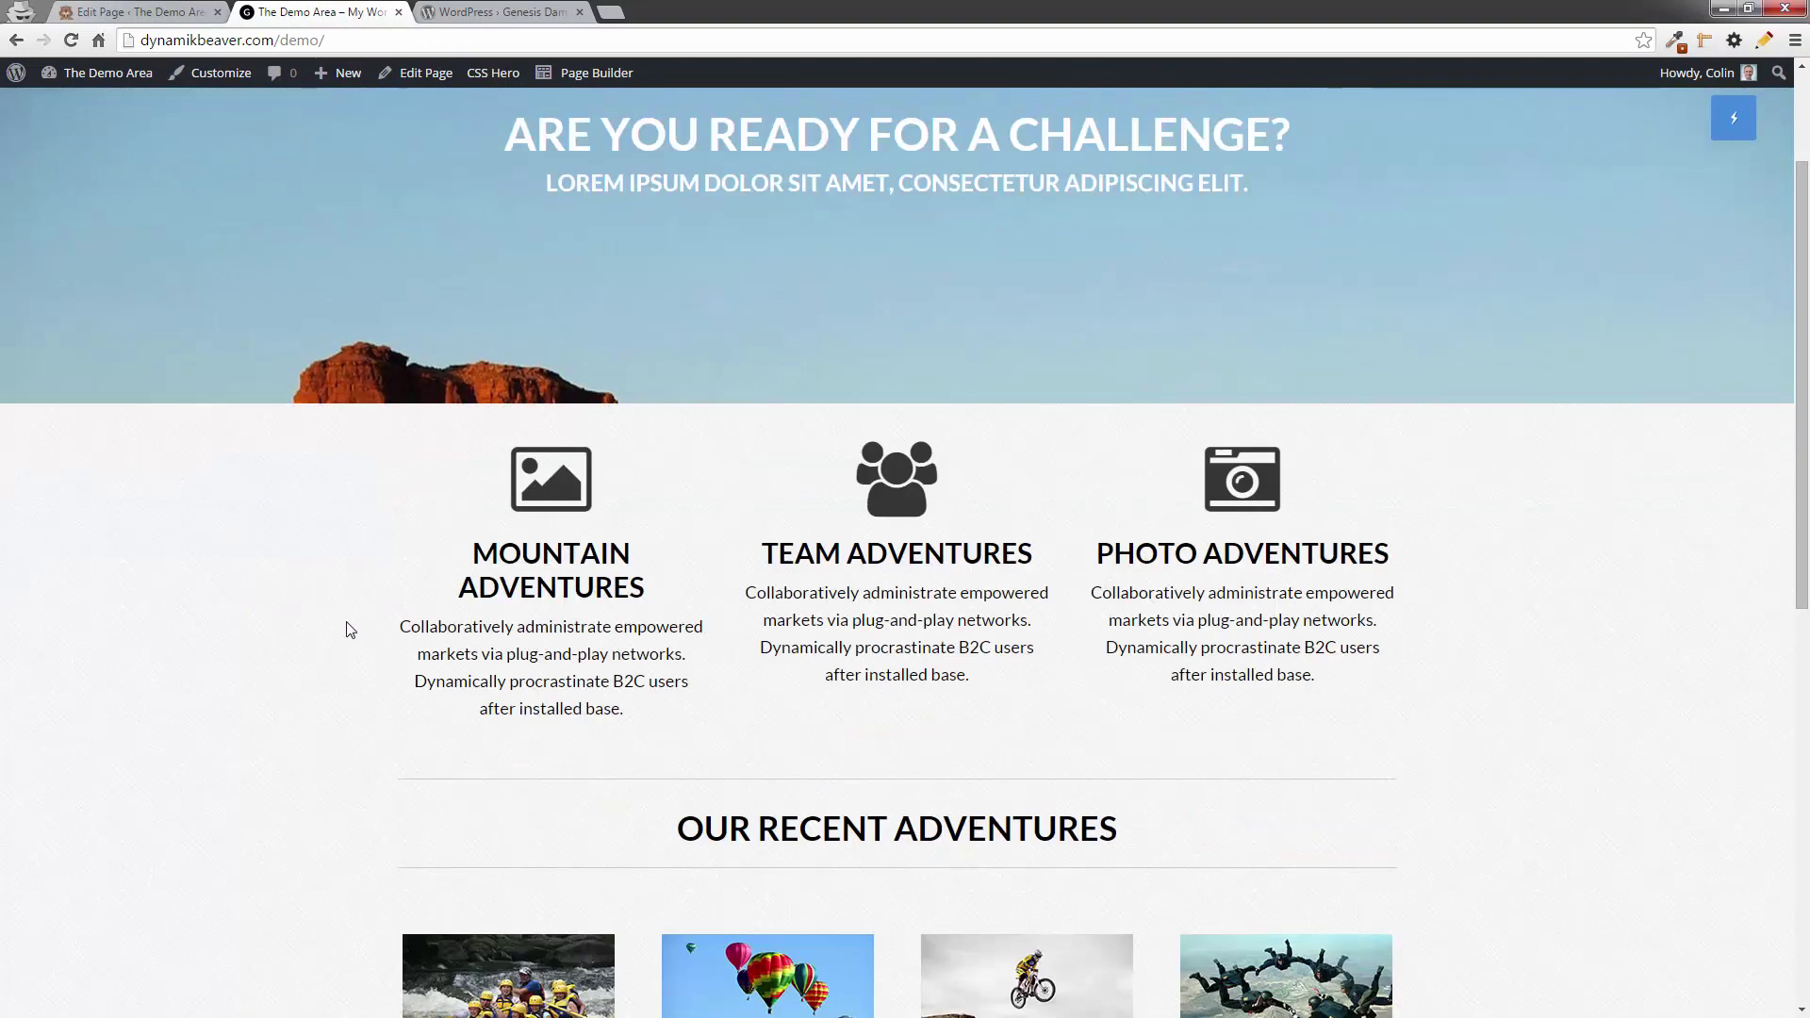
scroll(359, 623, "down", 2)
scroll(1621, 756, "down", 2)
scroll(1621, 756, "up", 1)
scroll(1621, 756, "down", 1)
scroll(1613, 750, "up", 2)
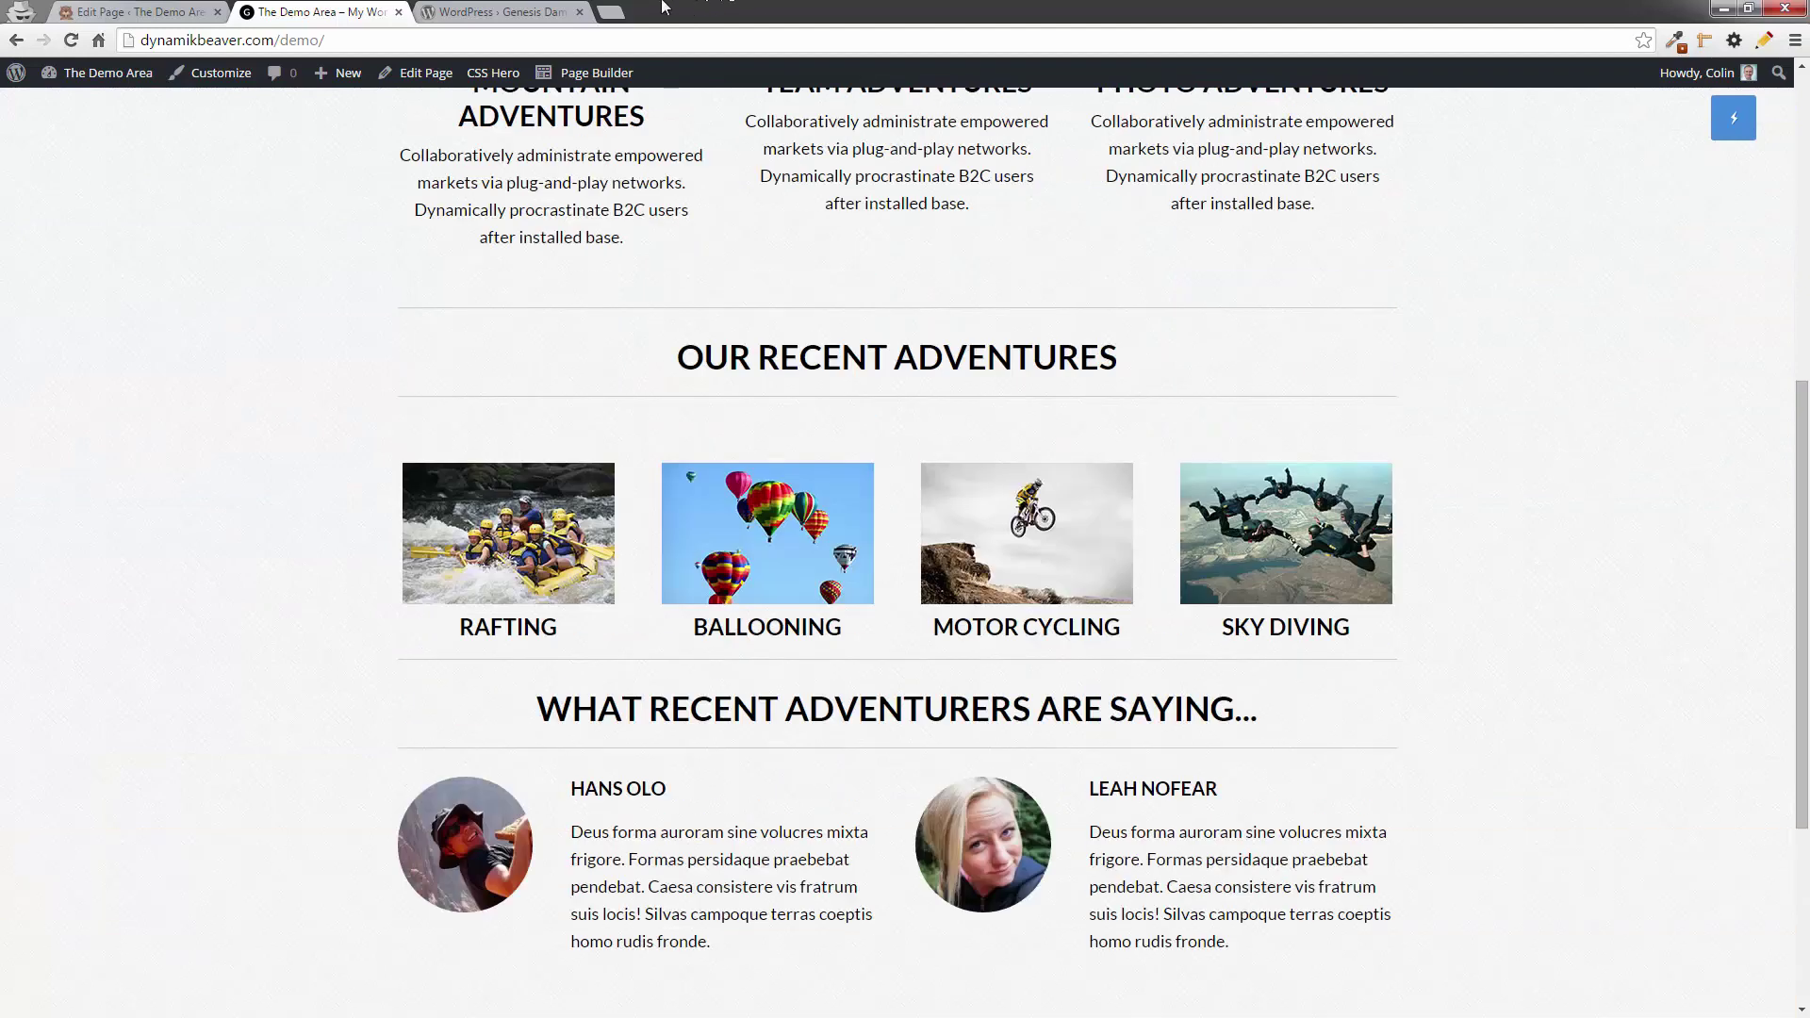
- Tick Remove Background, update the Home page, and check the plain white live page
left_click(128, 11)
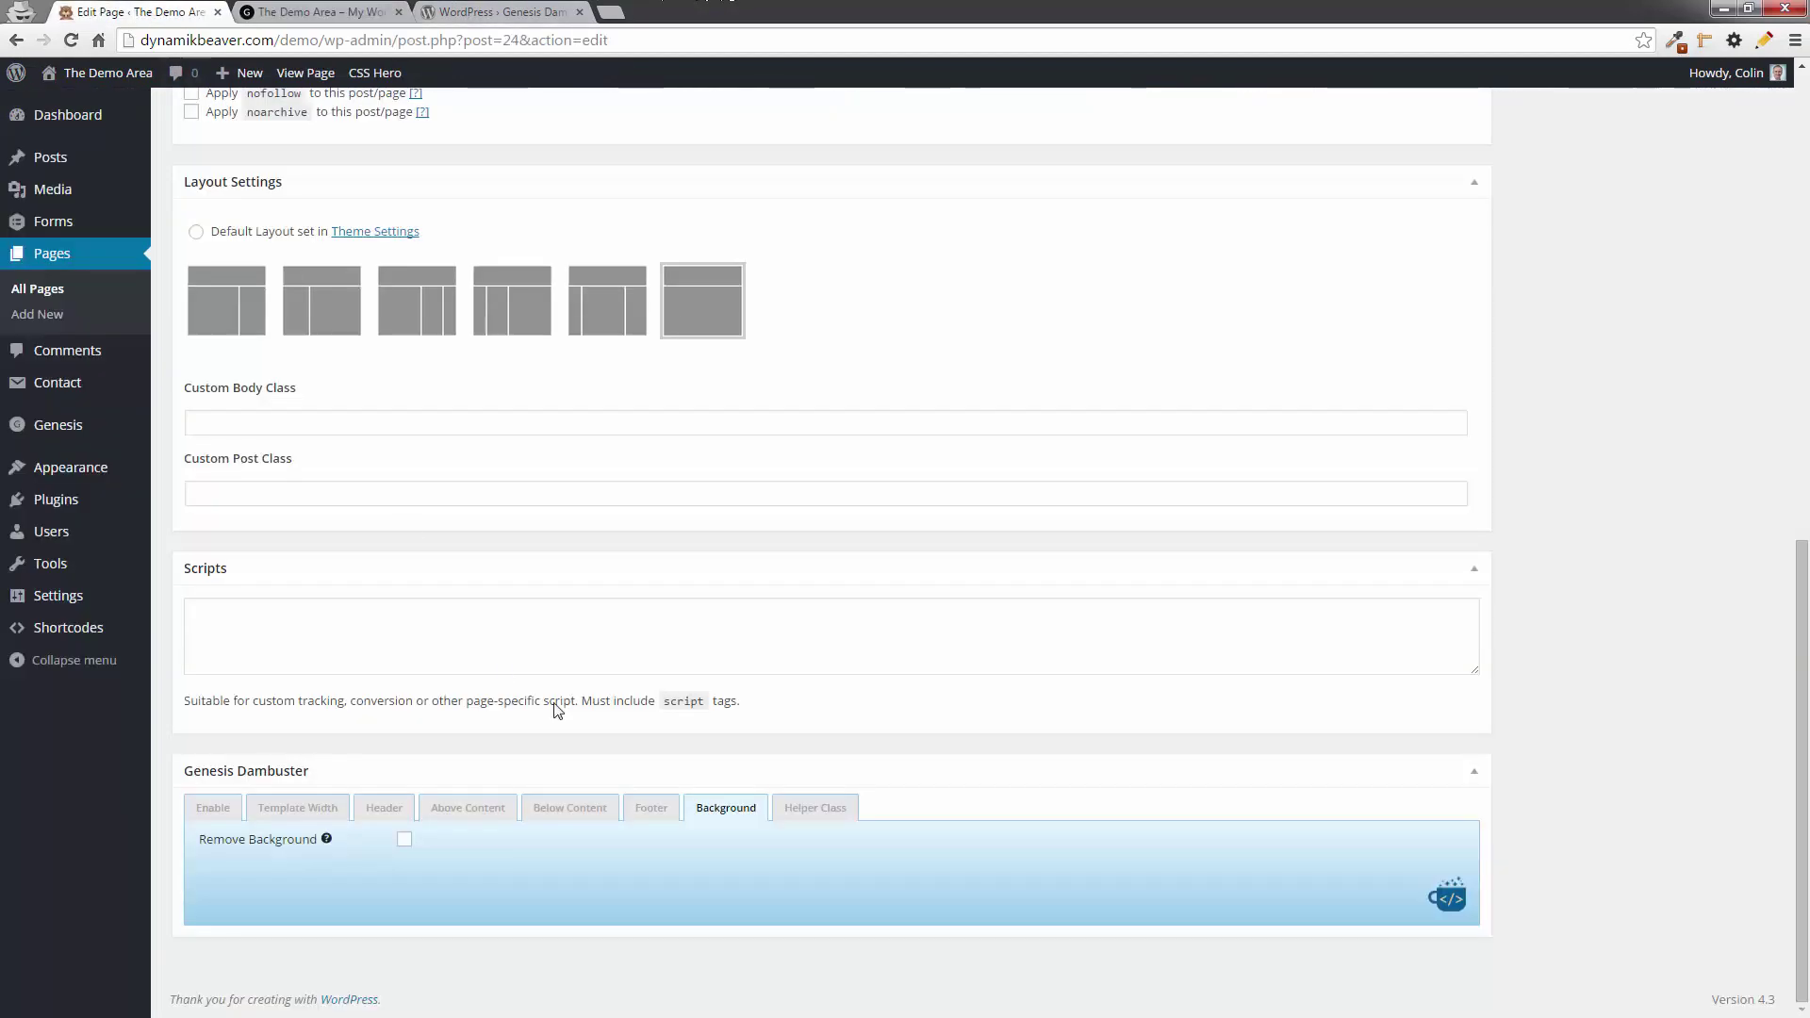
left_click(402, 840)
scroll(1711, 291, "up", 8)
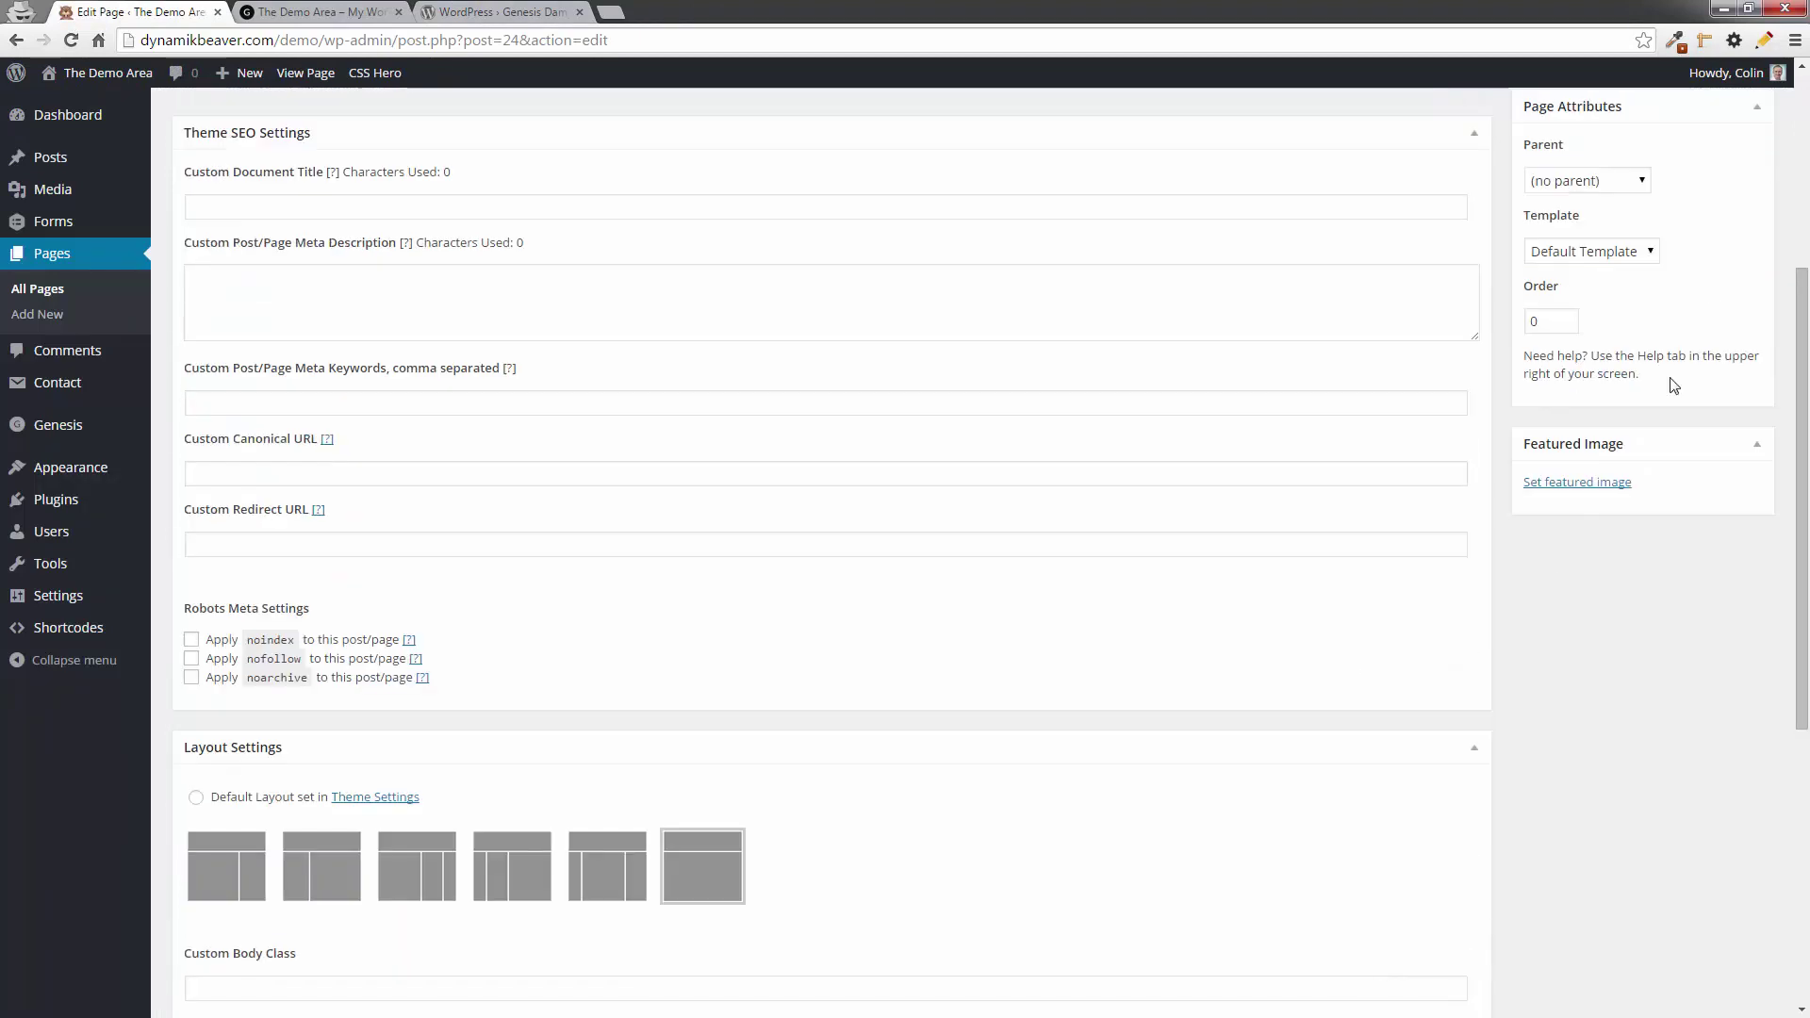
scroll(1713, 284, "up", 1)
left_click(1733, 328)
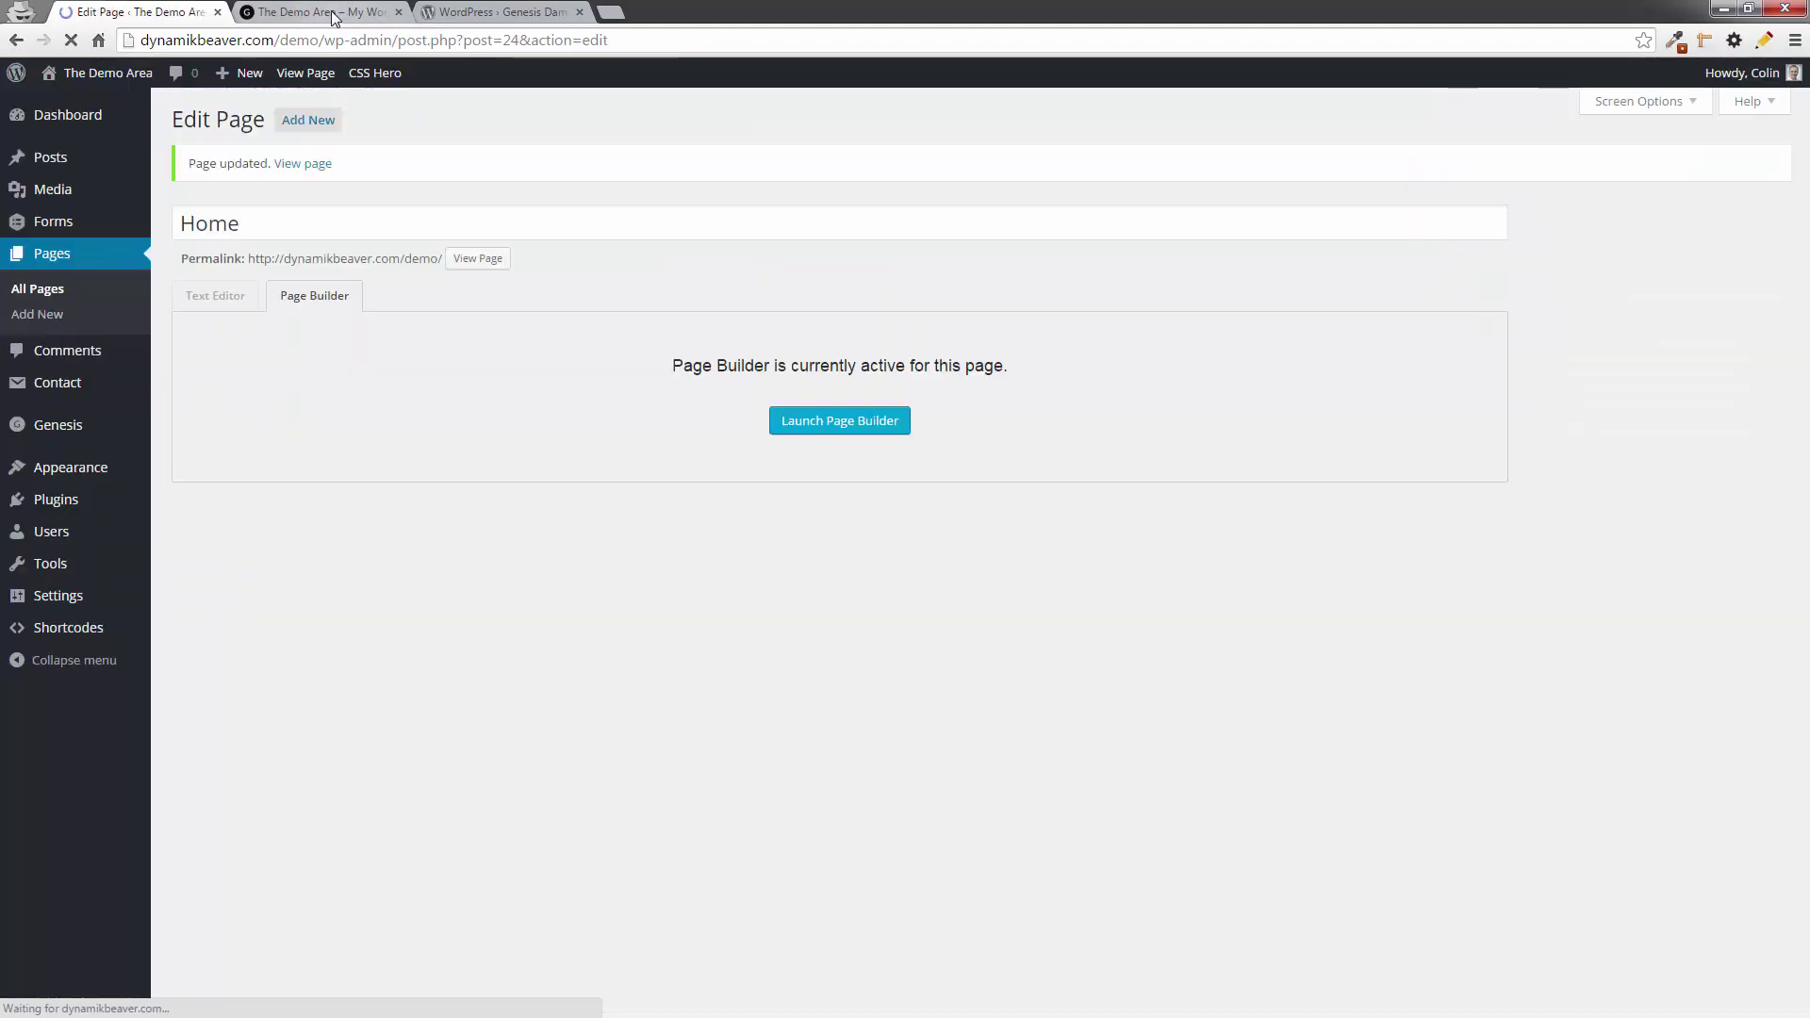
left_click(334, 14)
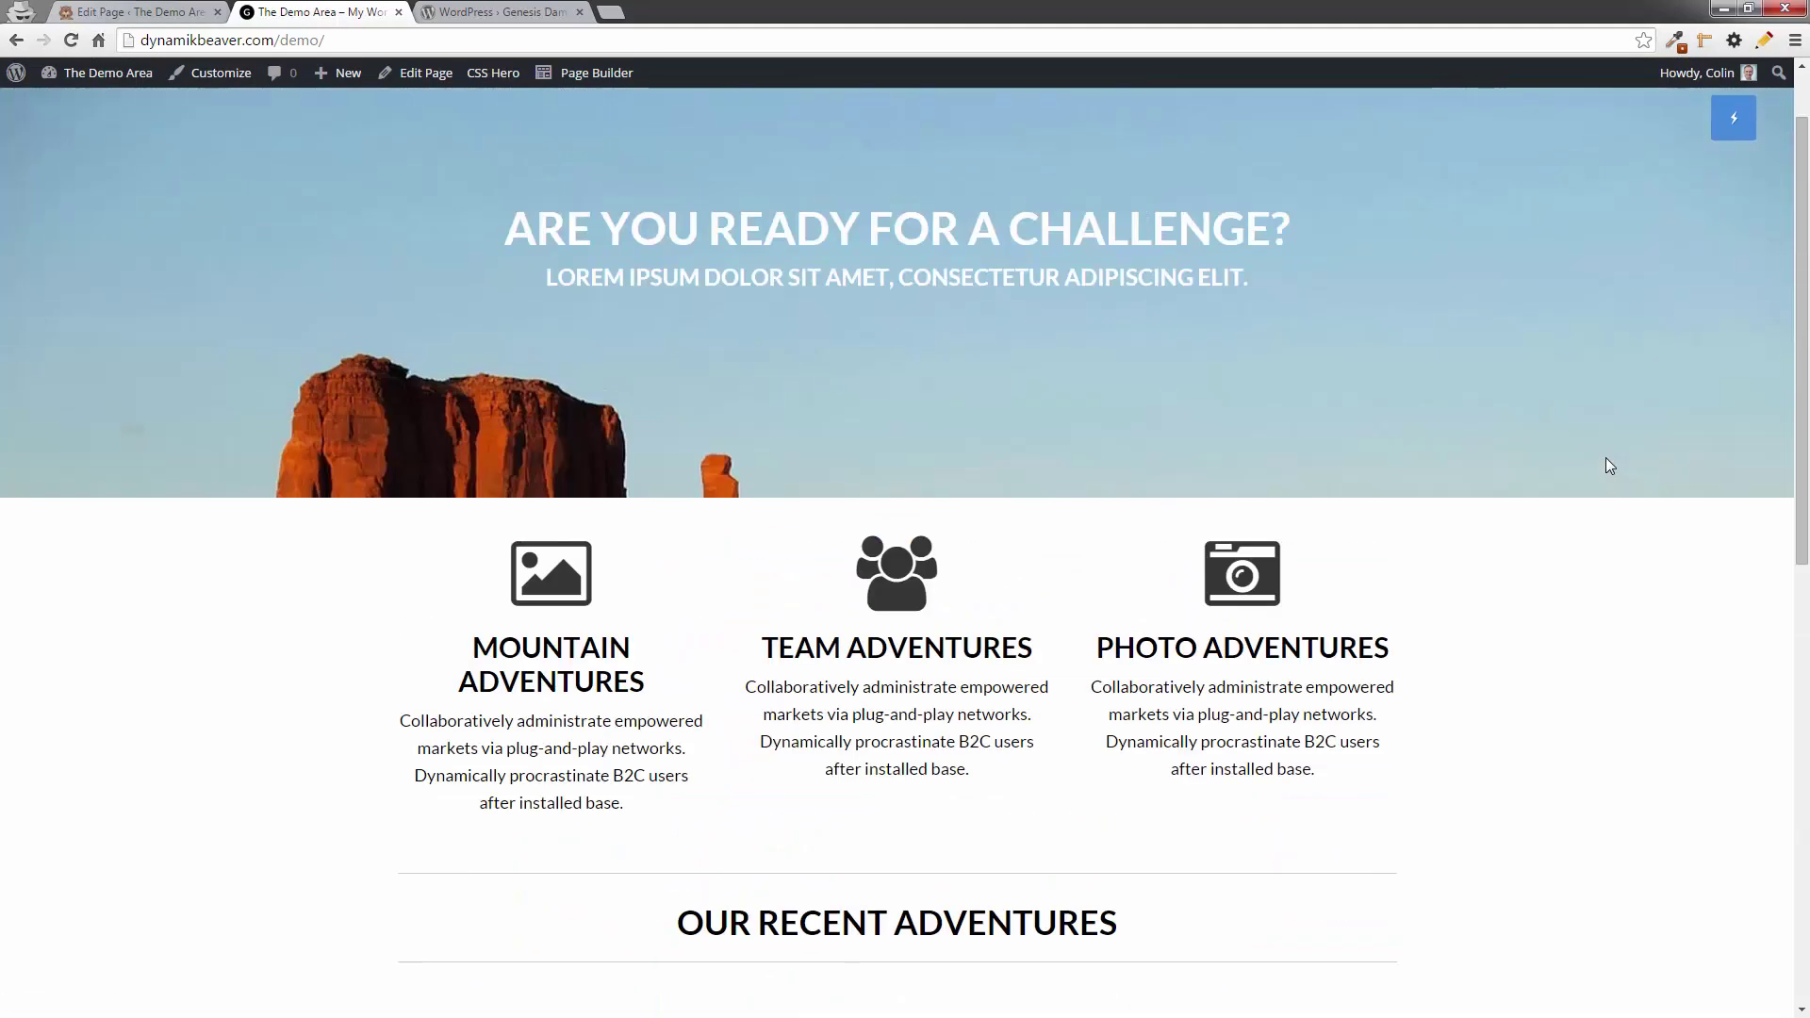
scroll(1605, 465, "down", 10)
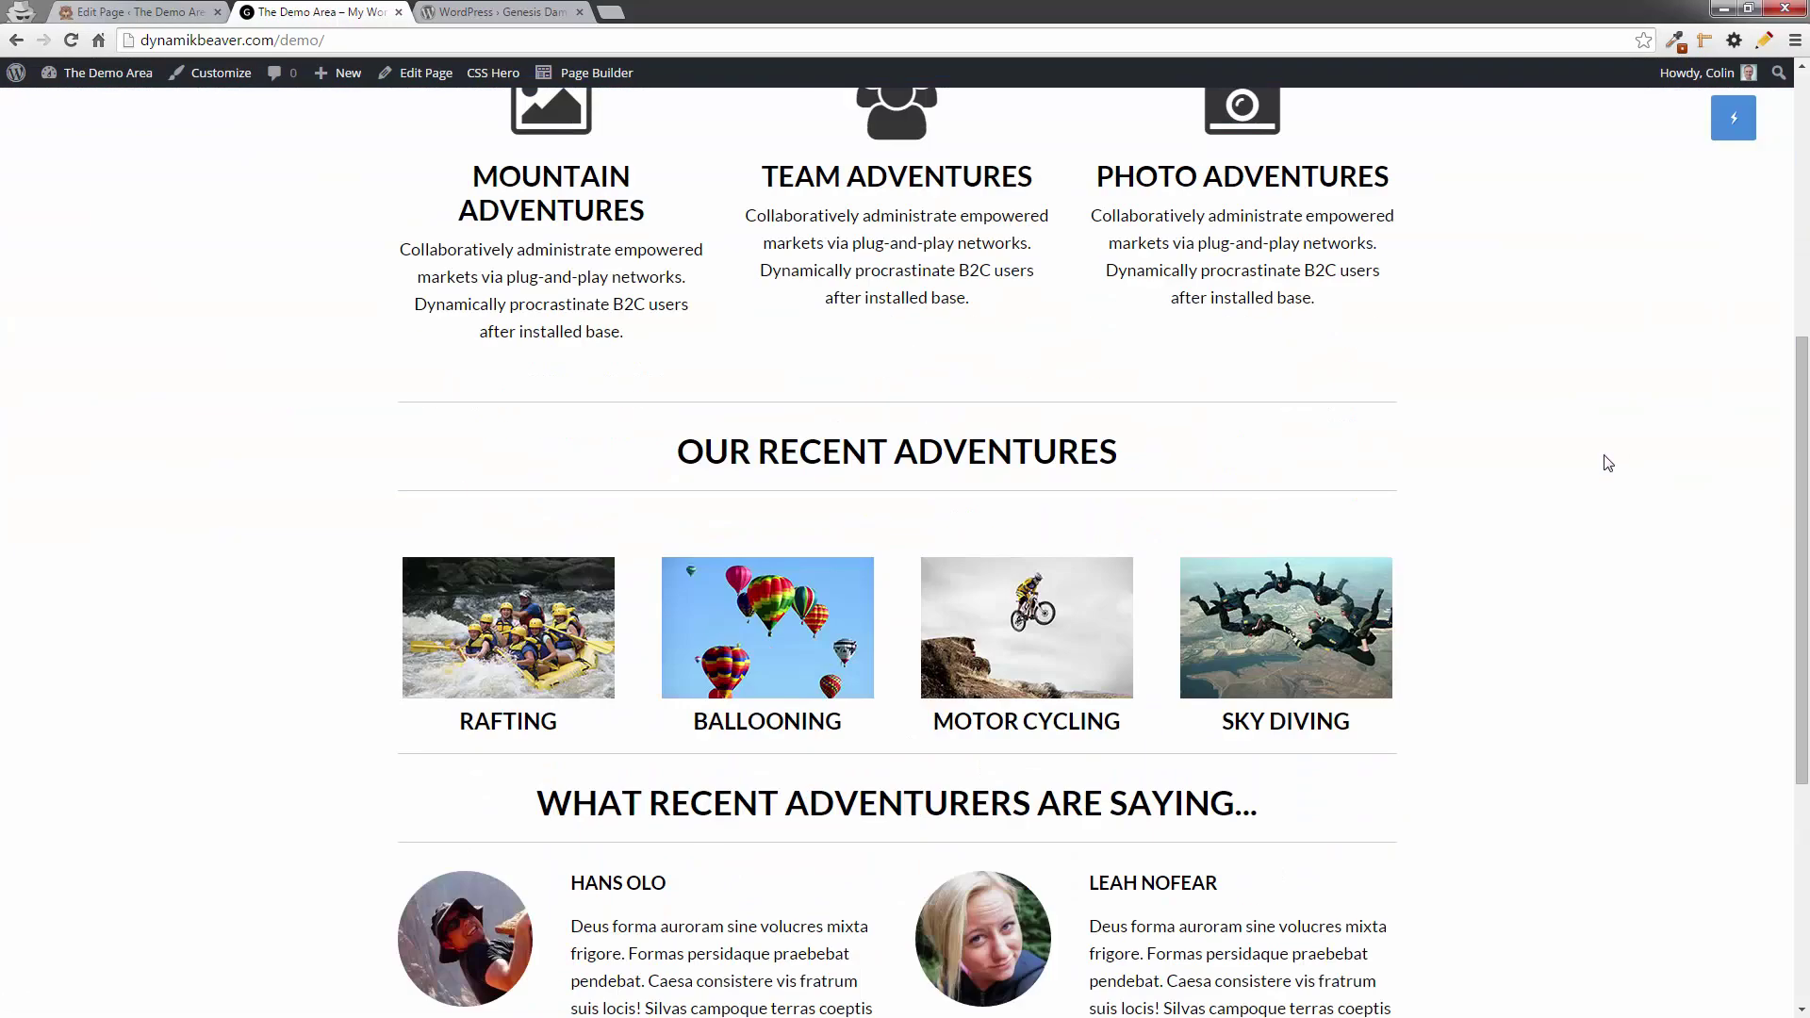
scroll(1605, 467, "up", 10)
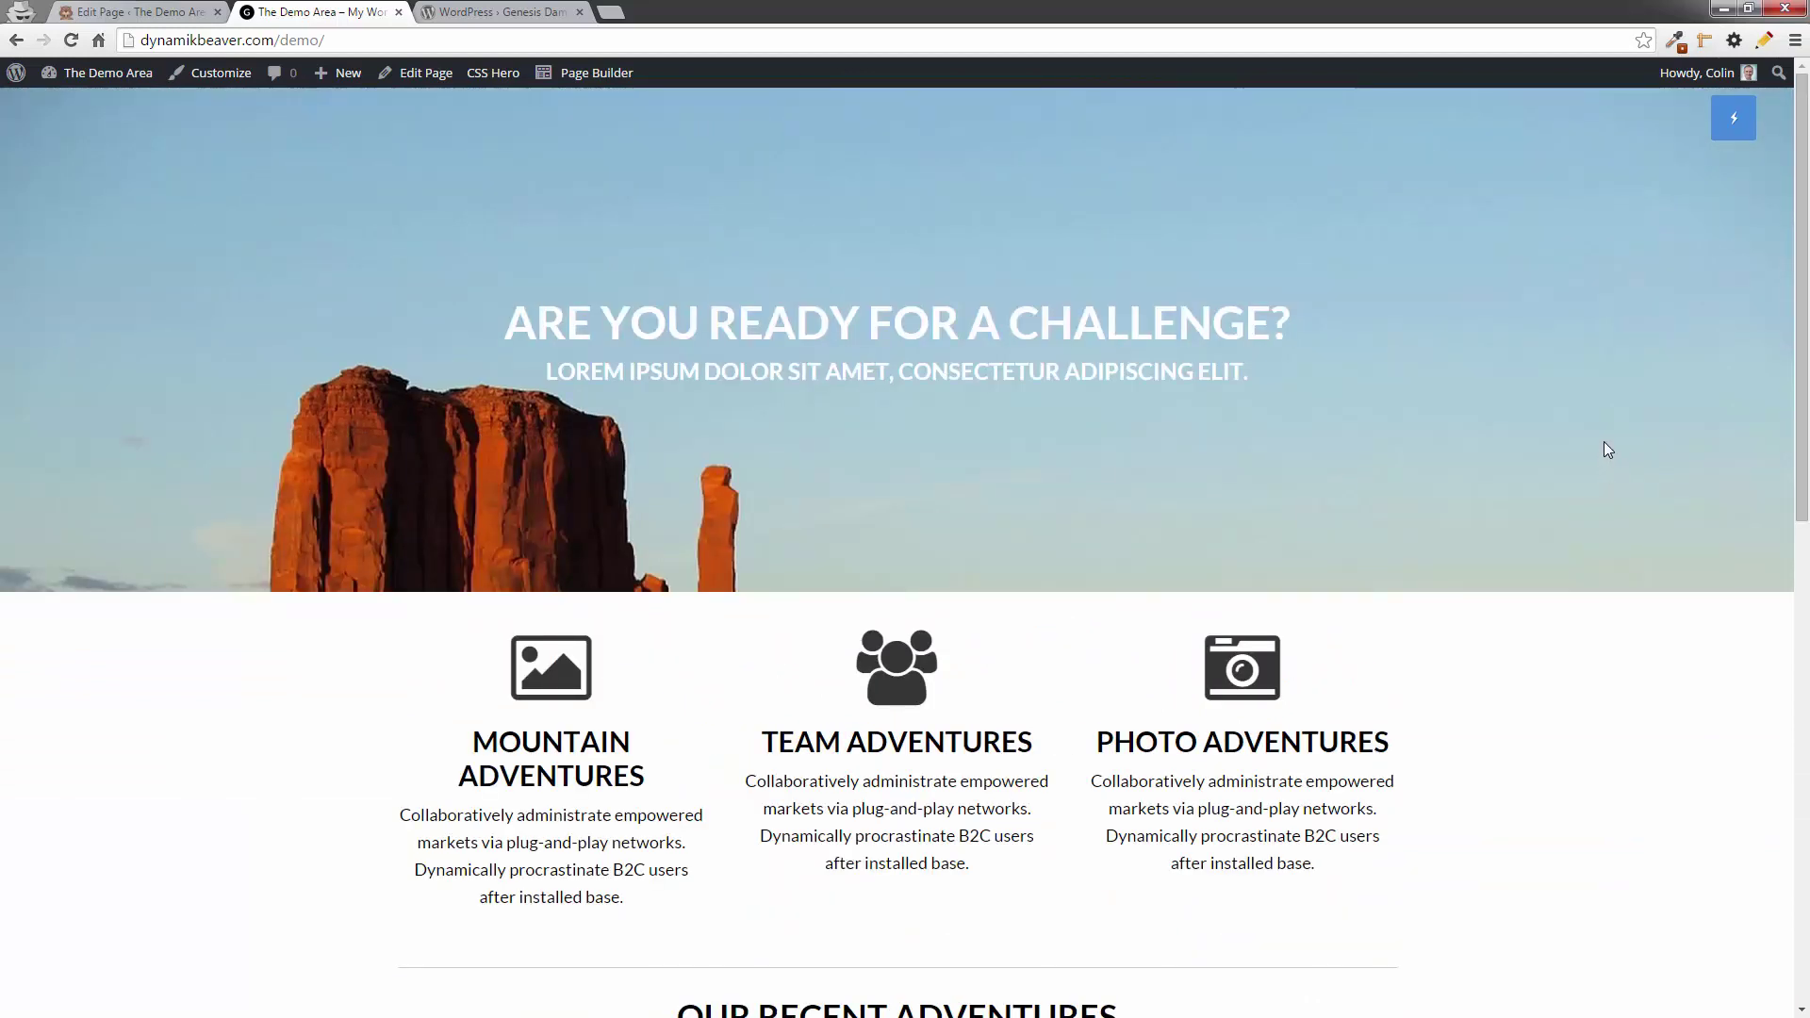
- Bring up the WordPress.org Genesis Dambuster screenshots page showing version 1.2
left_click(528, 19)
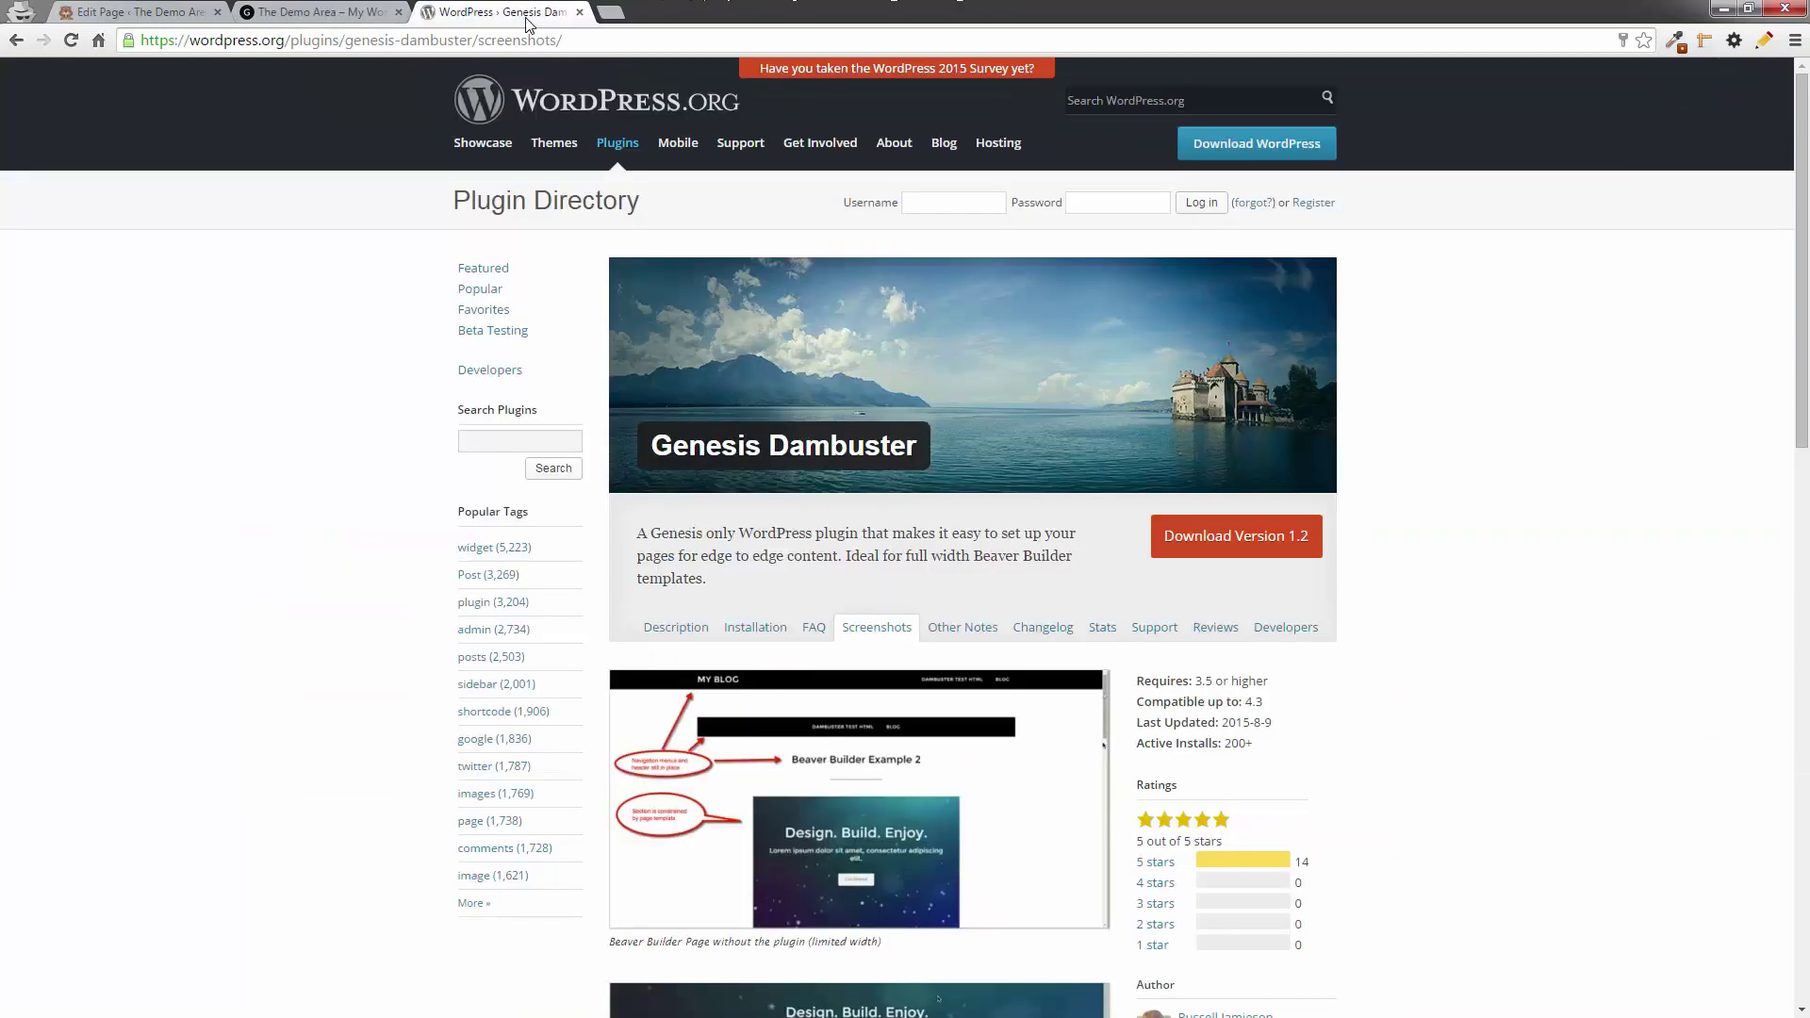